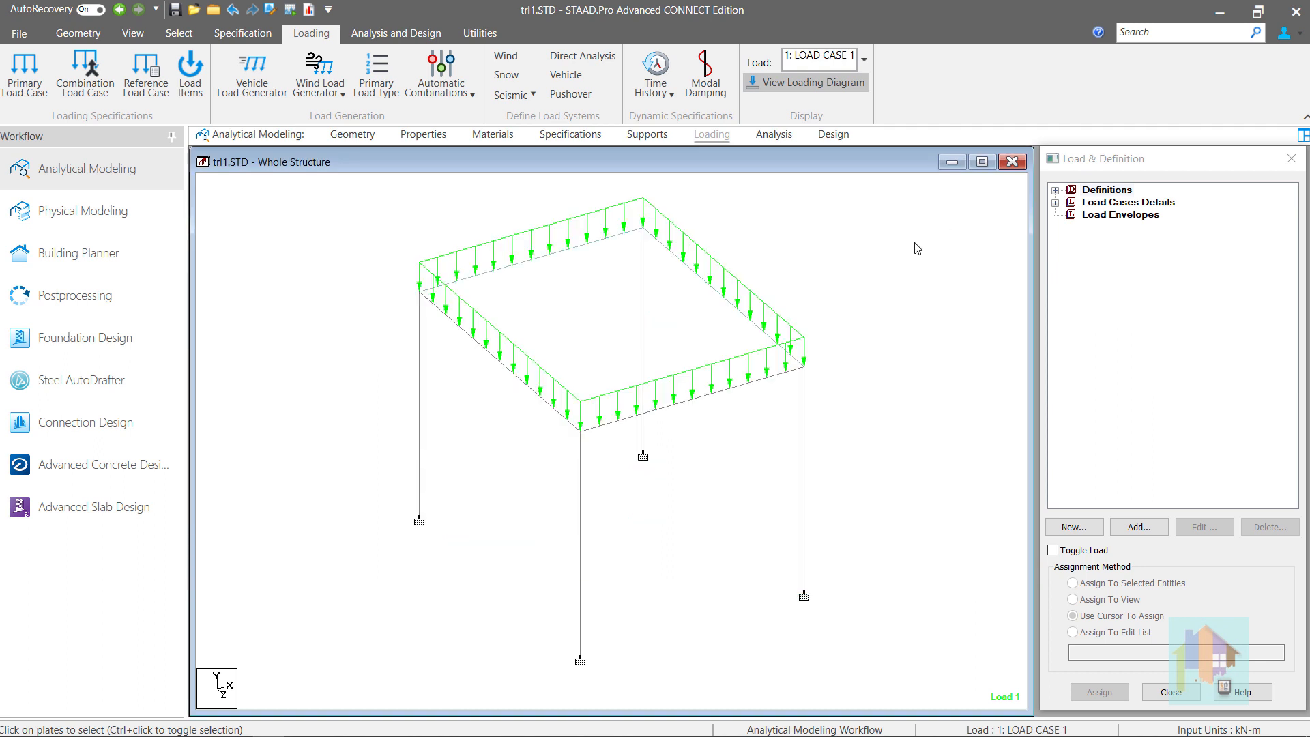
# Select roof beam 7 and show its Load Case 1 Bending Z diagram and beam end forces
pyautogui.click(769, 387)
pyautogui.click(770, 388)
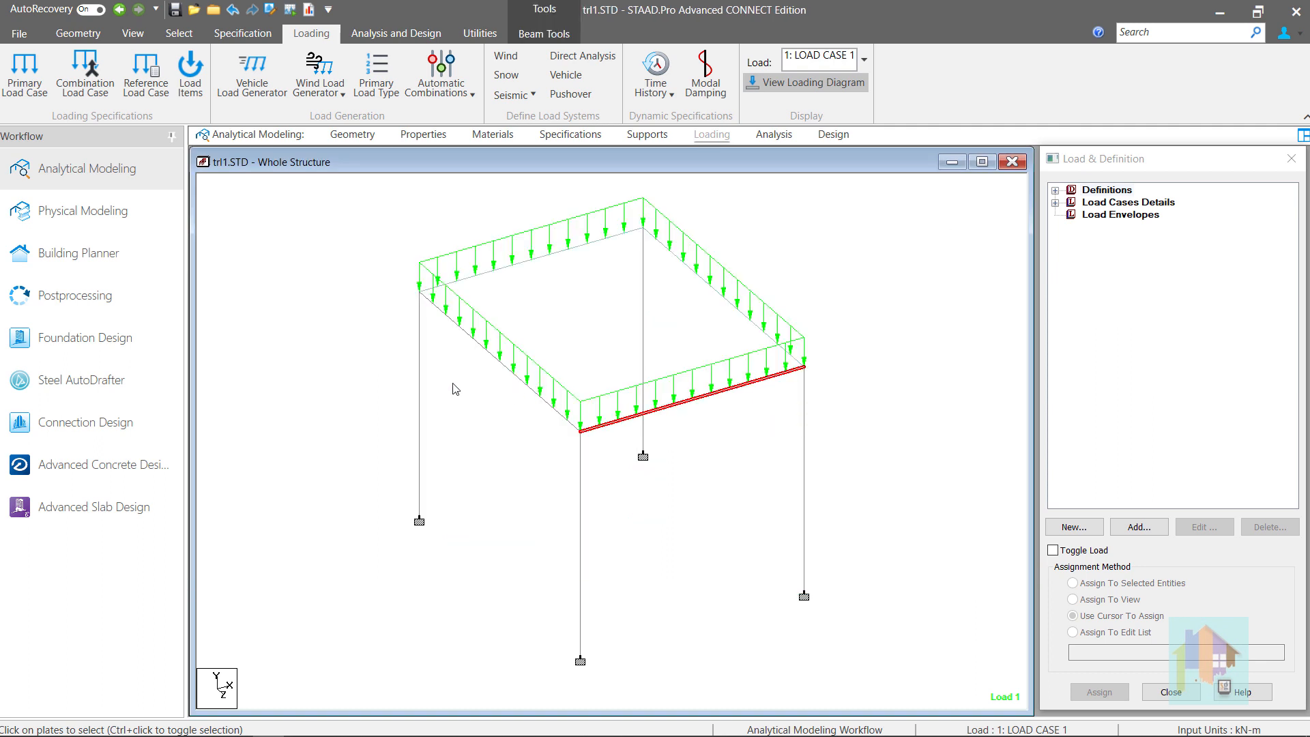
pyautogui.click(105, 294)
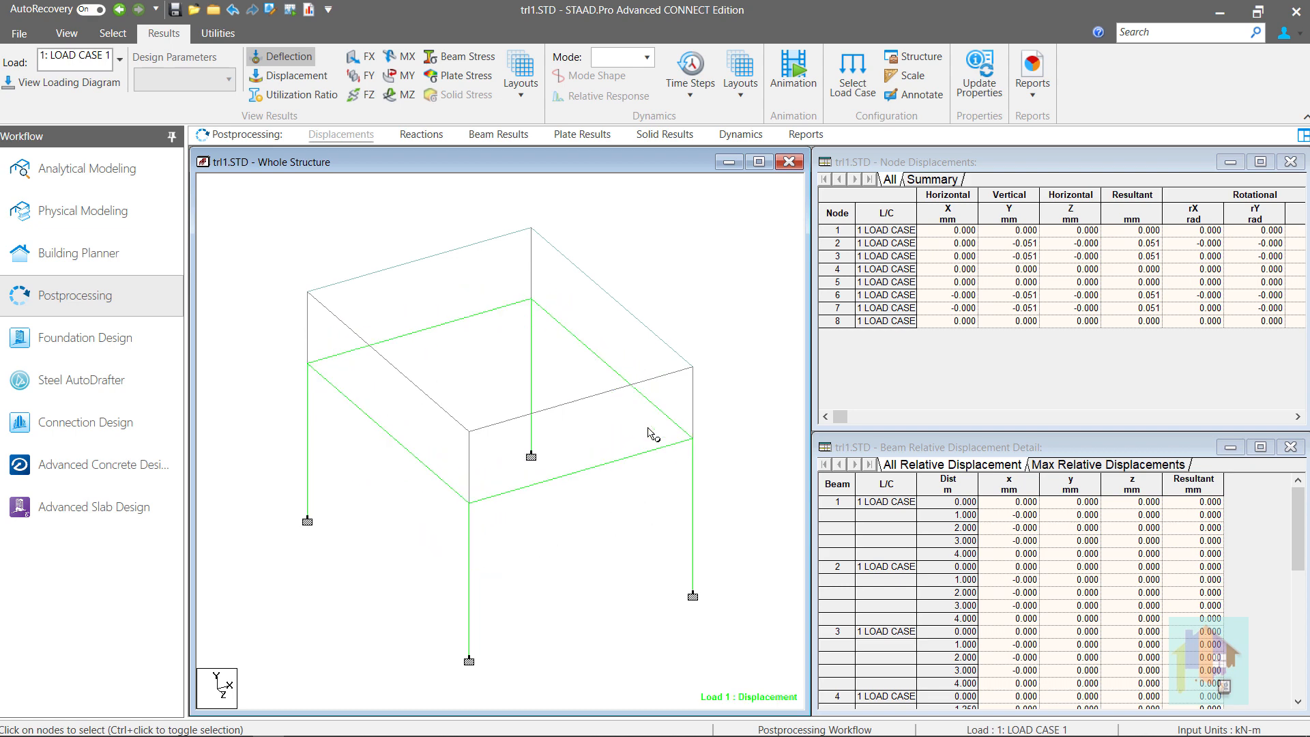
pyautogui.click(480, 140)
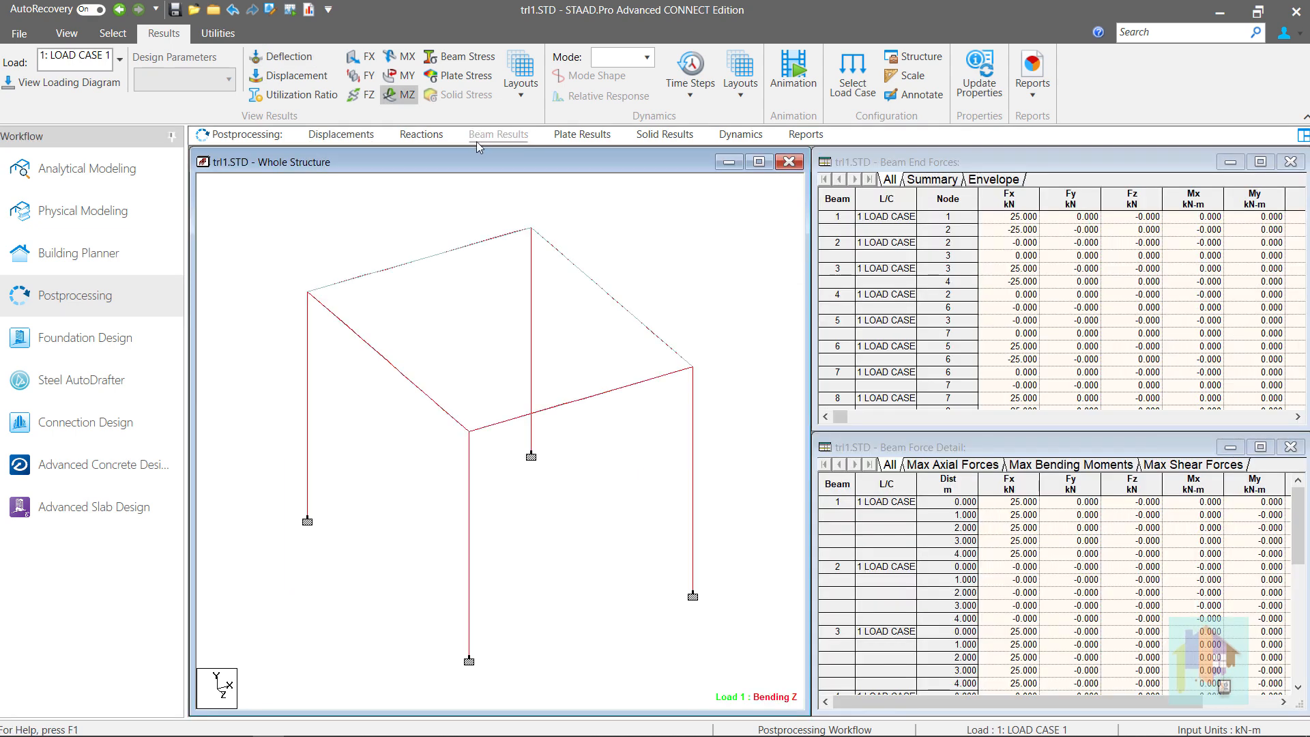
# Generate a quadrilateral plate mesh on the roof slab
pyautogui.rightClick(744, 362)
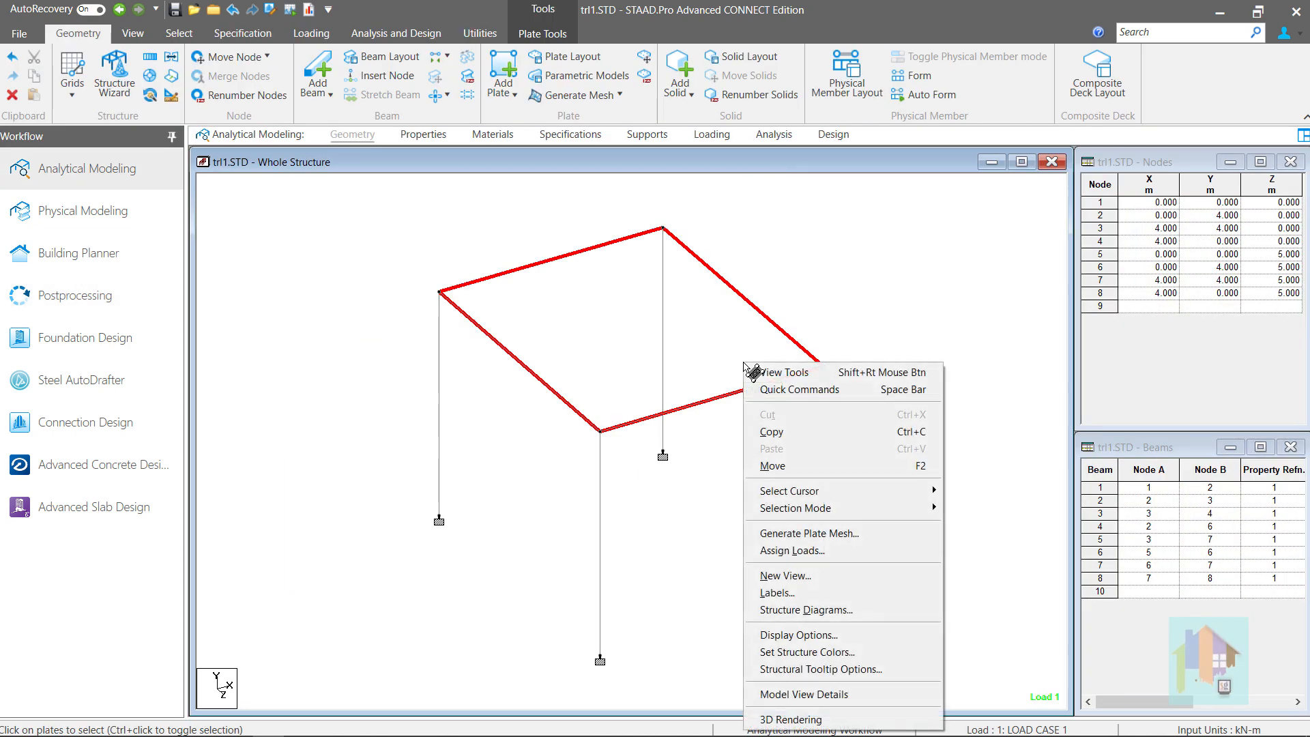
pyautogui.click(825, 533)
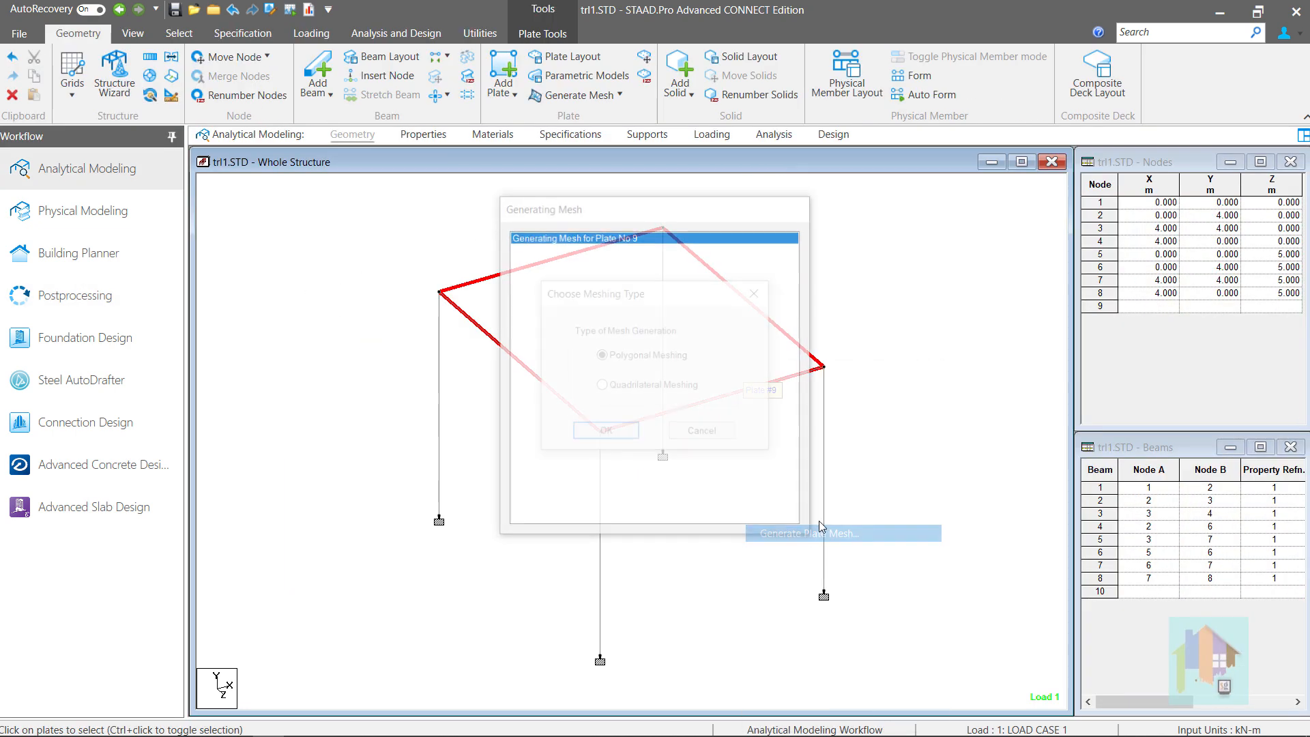
pyautogui.click(610, 386)
pyautogui.click(623, 435)
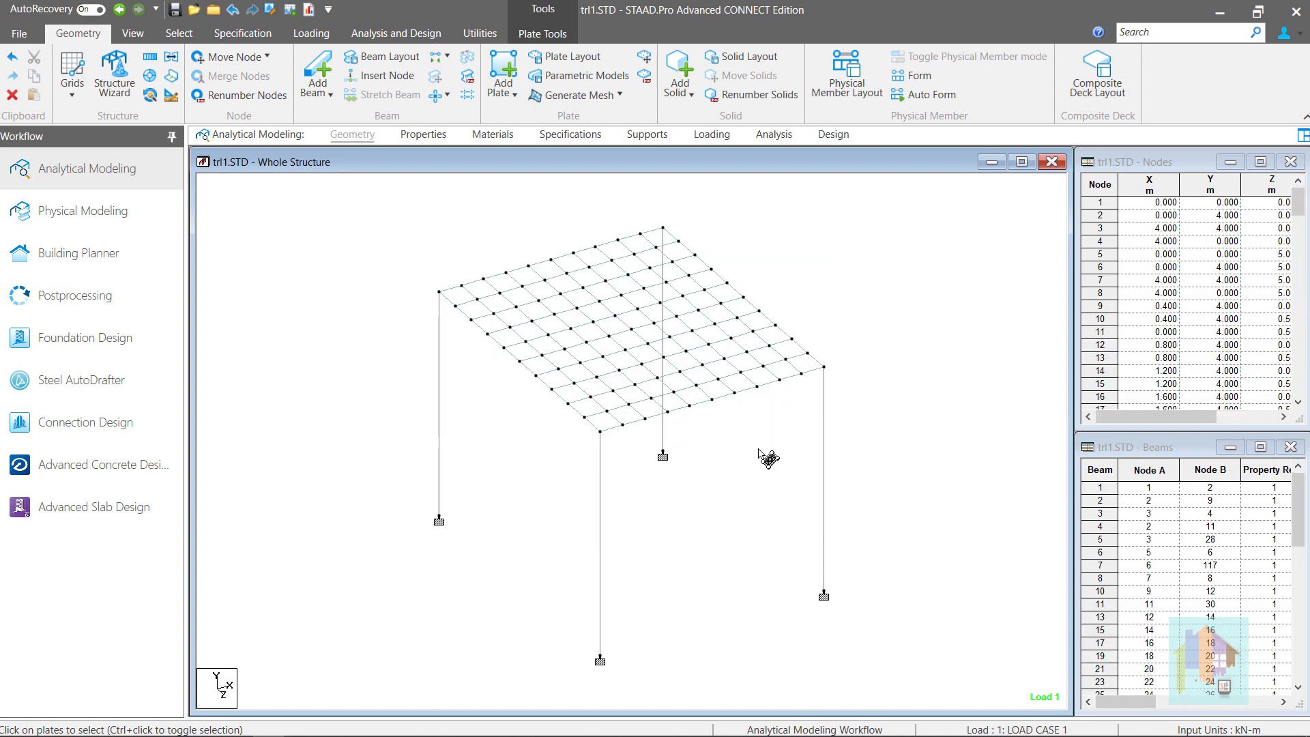
# Pick a front-edge plate, then view the meshed slab's Load Case 1 displacement results
pyautogui.click(761, 377)
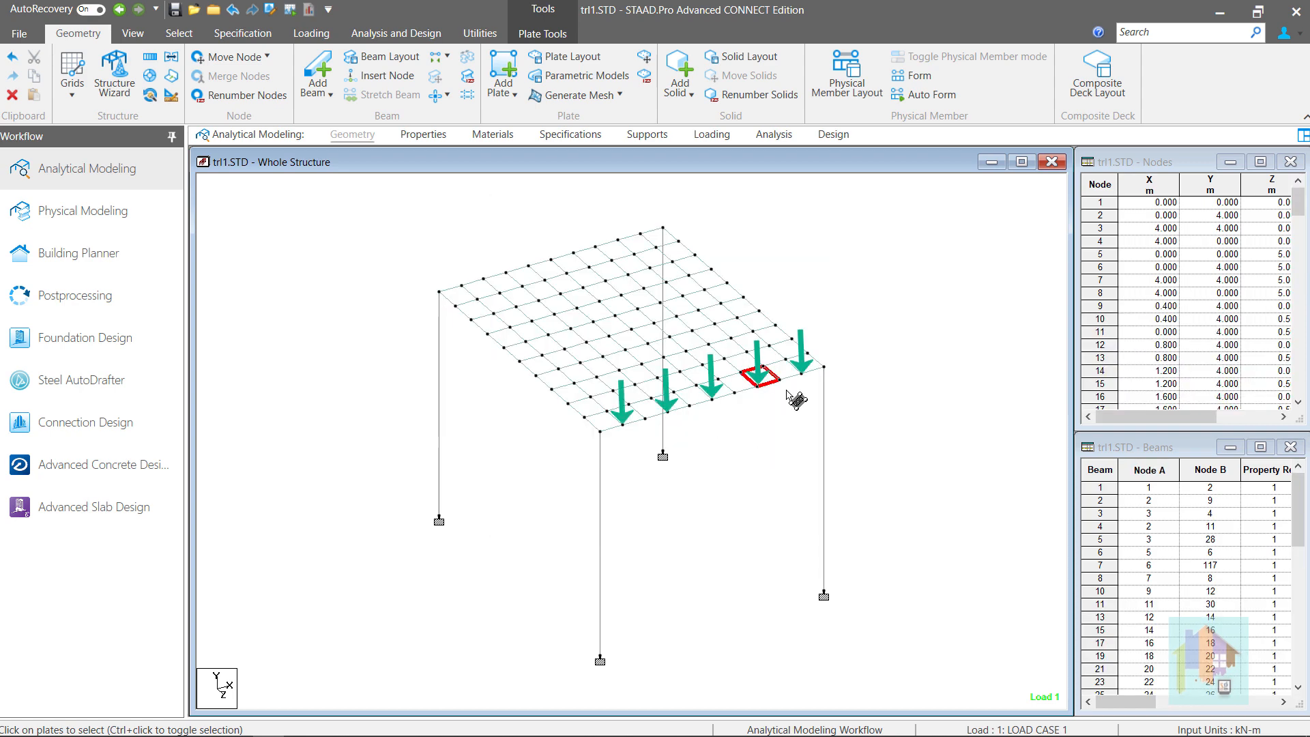
pyautogui.click(796, 399)
pyautogui.click(132, 300)
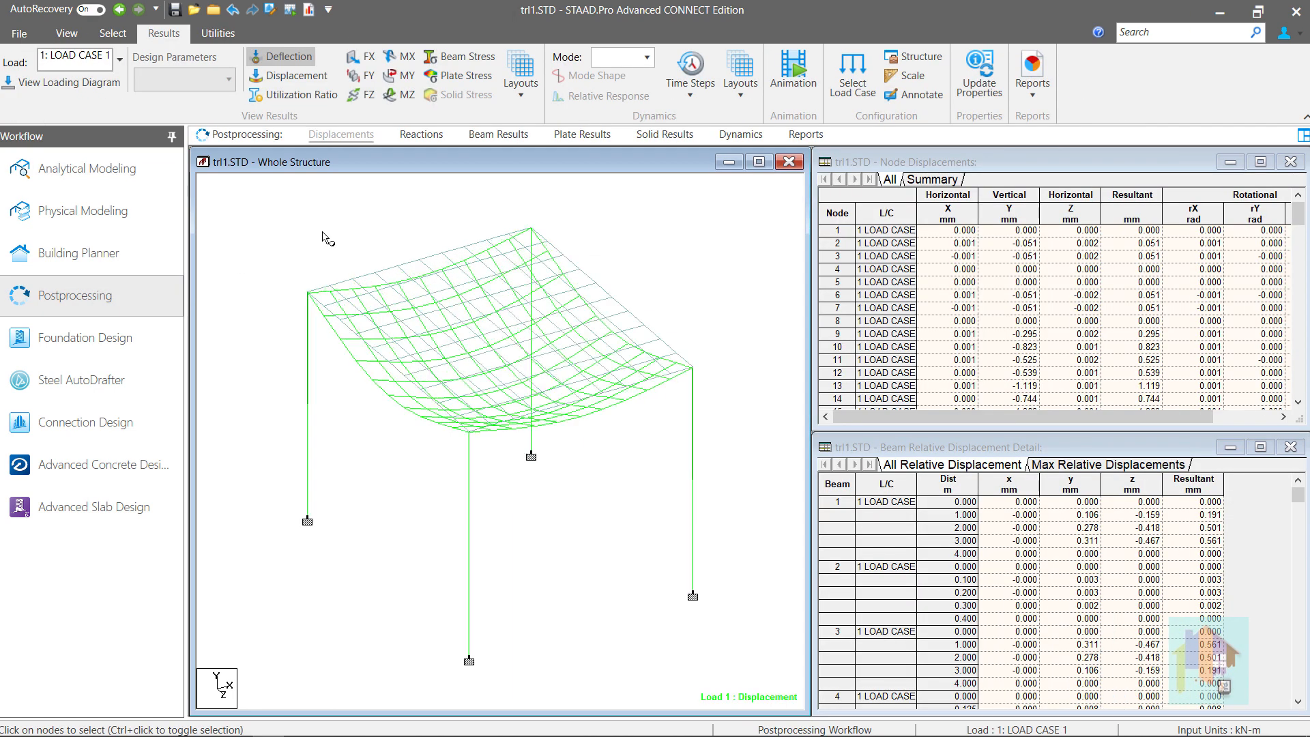
# Display the Bending Z moment diagrams for the meshed slab
pyautogui.click(402, 94)
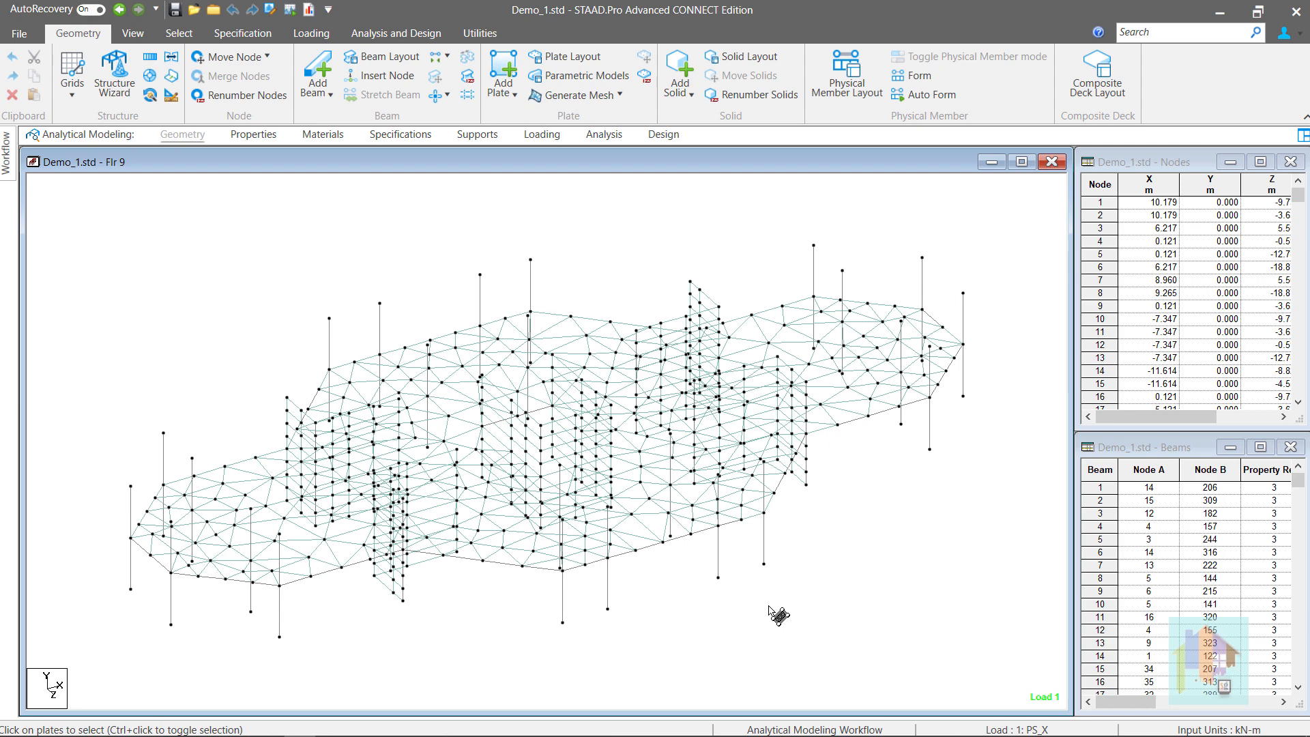
# Switch the Flr 9 floor to a top plan view, then back to isometric
pyautogui.middleClick(220, 350)
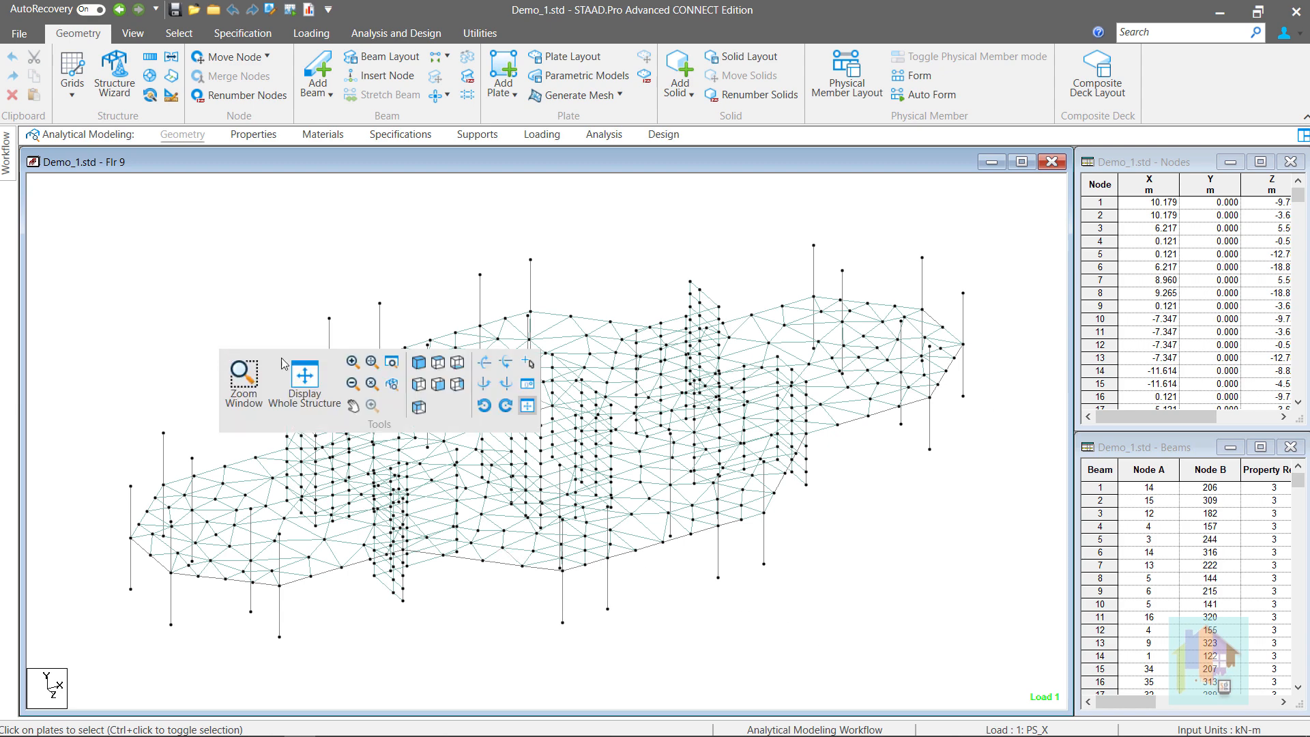
pyautogui.click(438, 363)
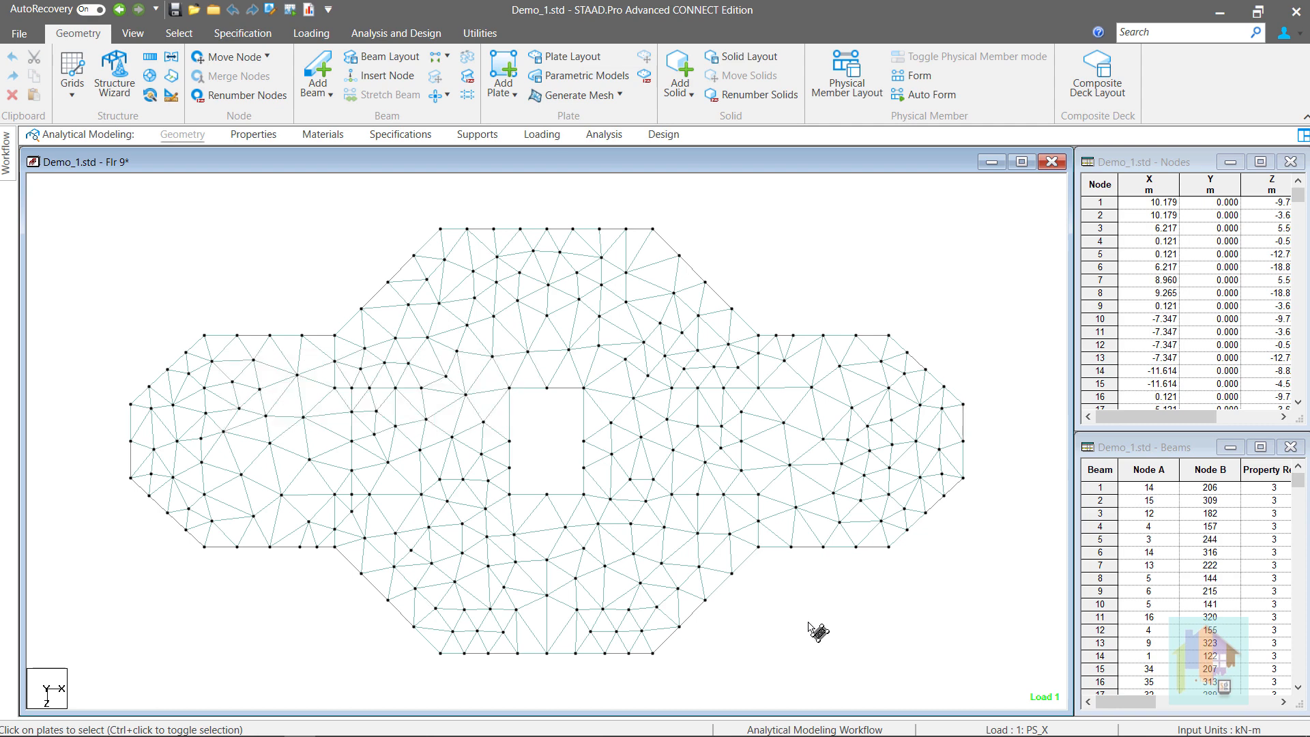
pyautogui.middleClick(810, 623)
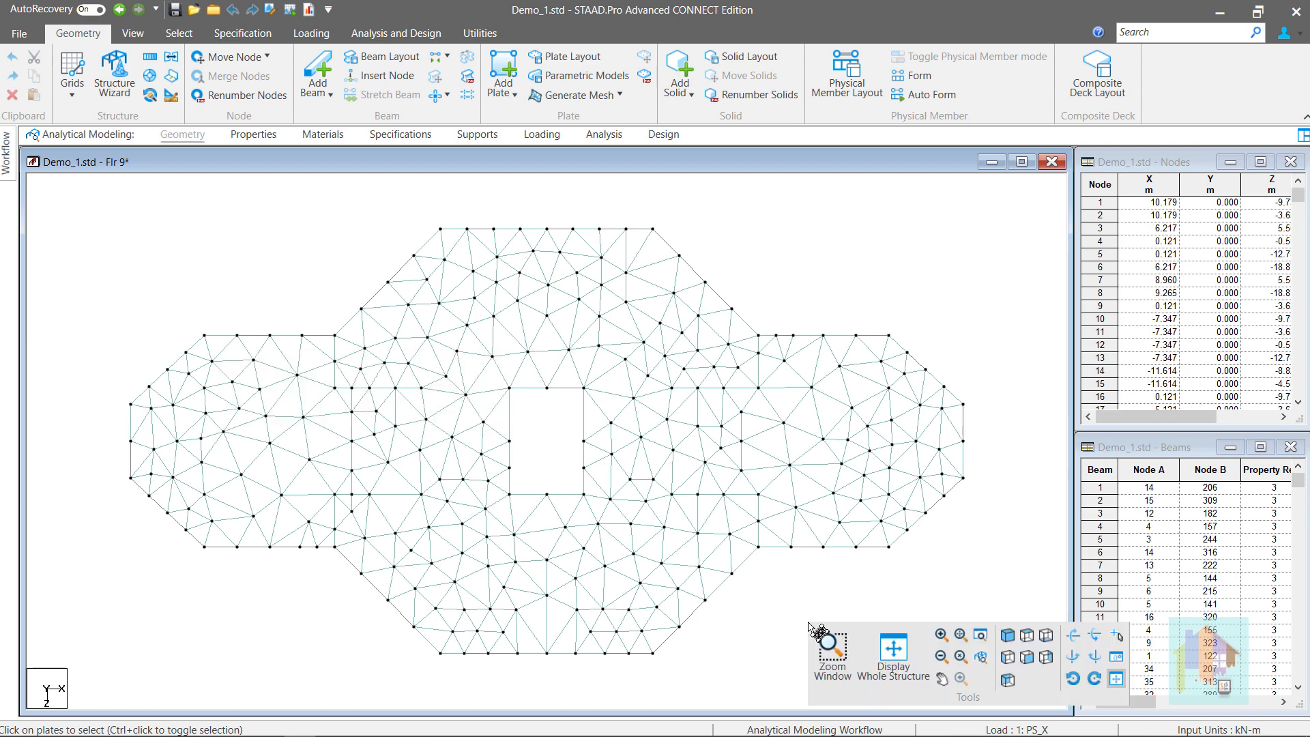
pyautogui.click(1003, 636)
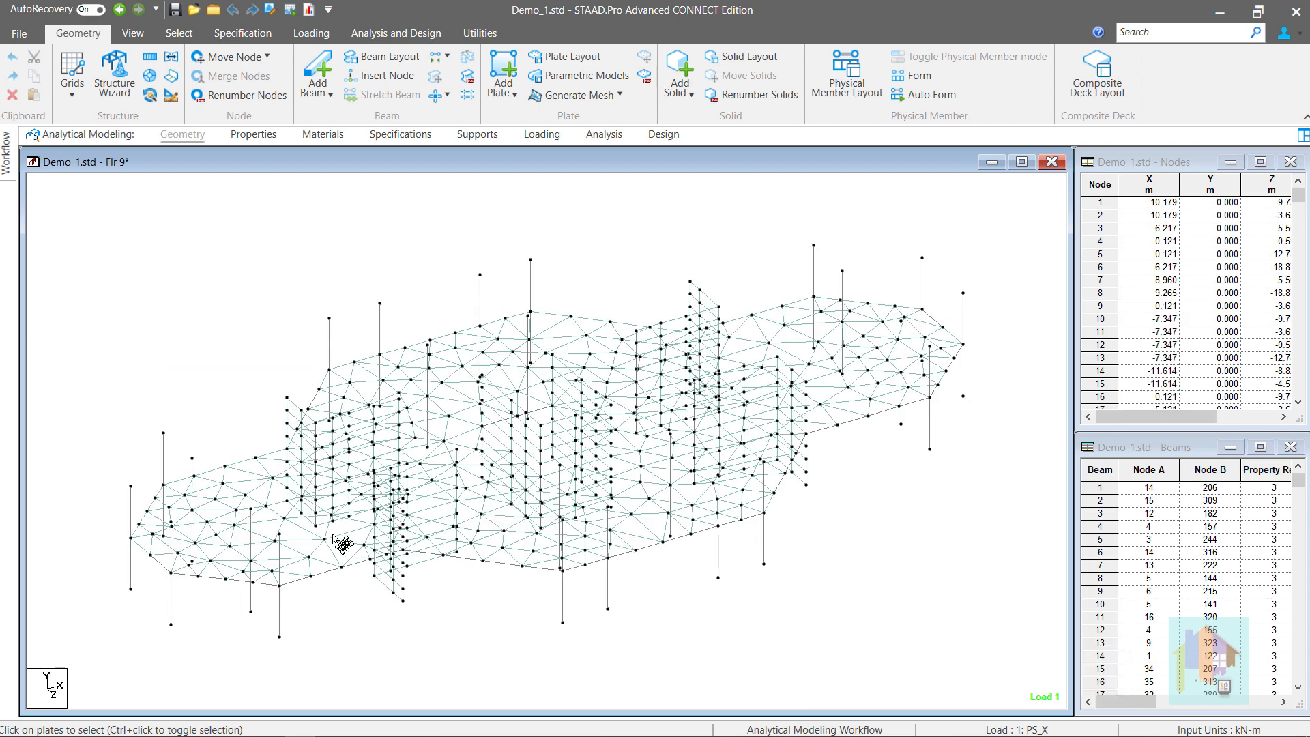
# Render the plates in the left part of the floor in 3D and rotate them for inspection
pyautogui.moveTo(264, 413); pyautogui.dragTo(509, 671)
pyautogui.rightClick(509, 674)
pyautogui.click(546, 660)
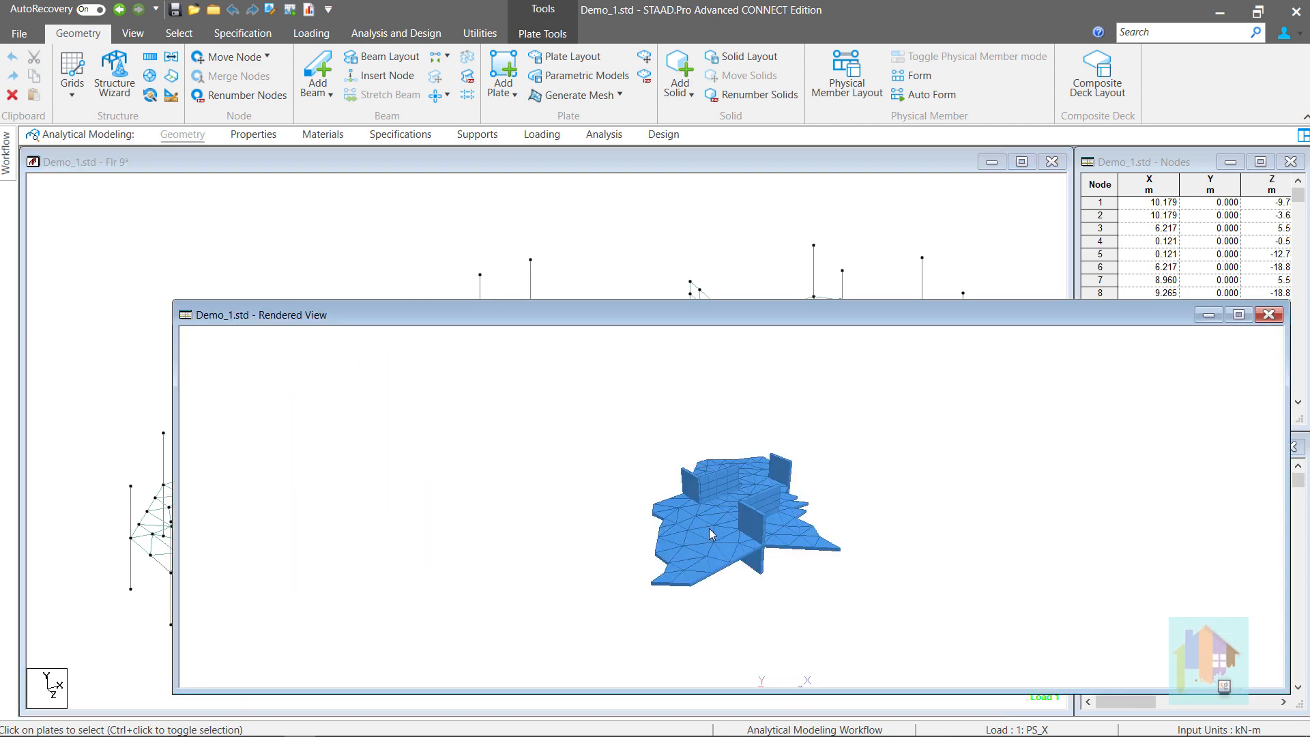
pyautogui.moveTo(728, 538); pyautogui.dragTo(798, 585)
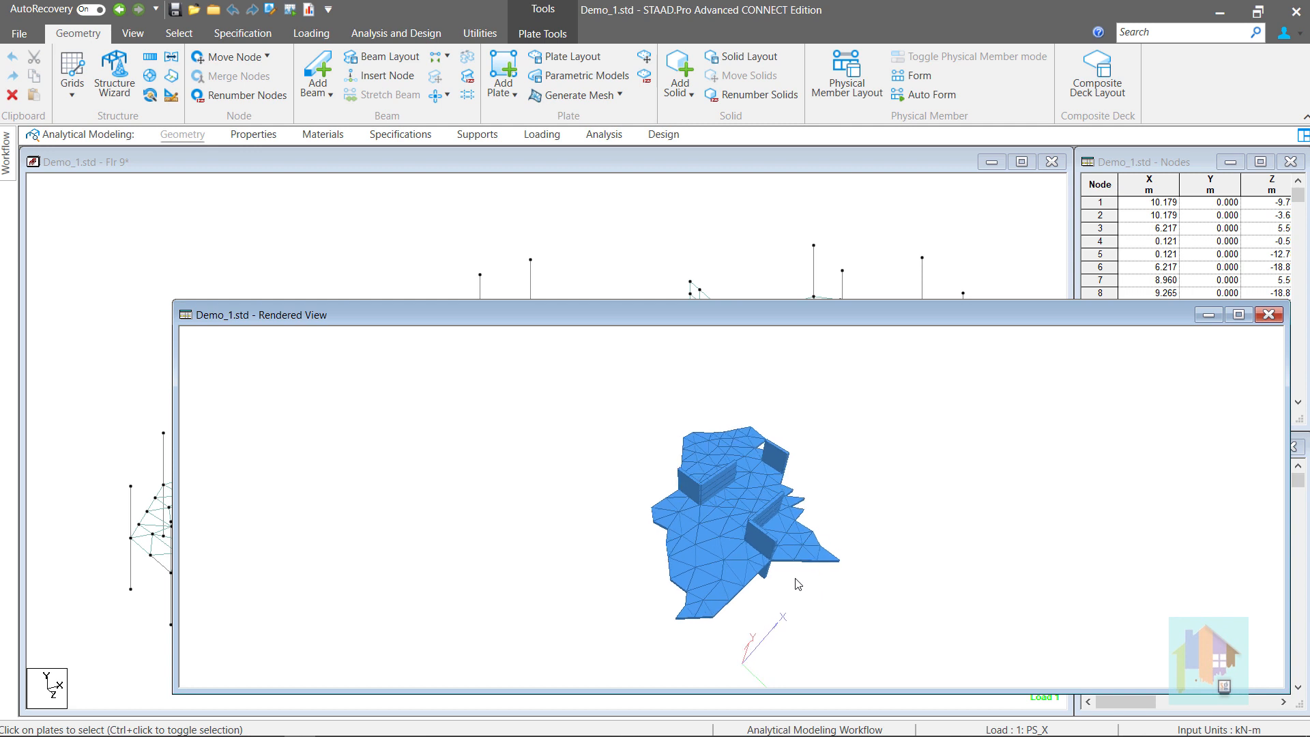
pyautogui.click(1270, 315)
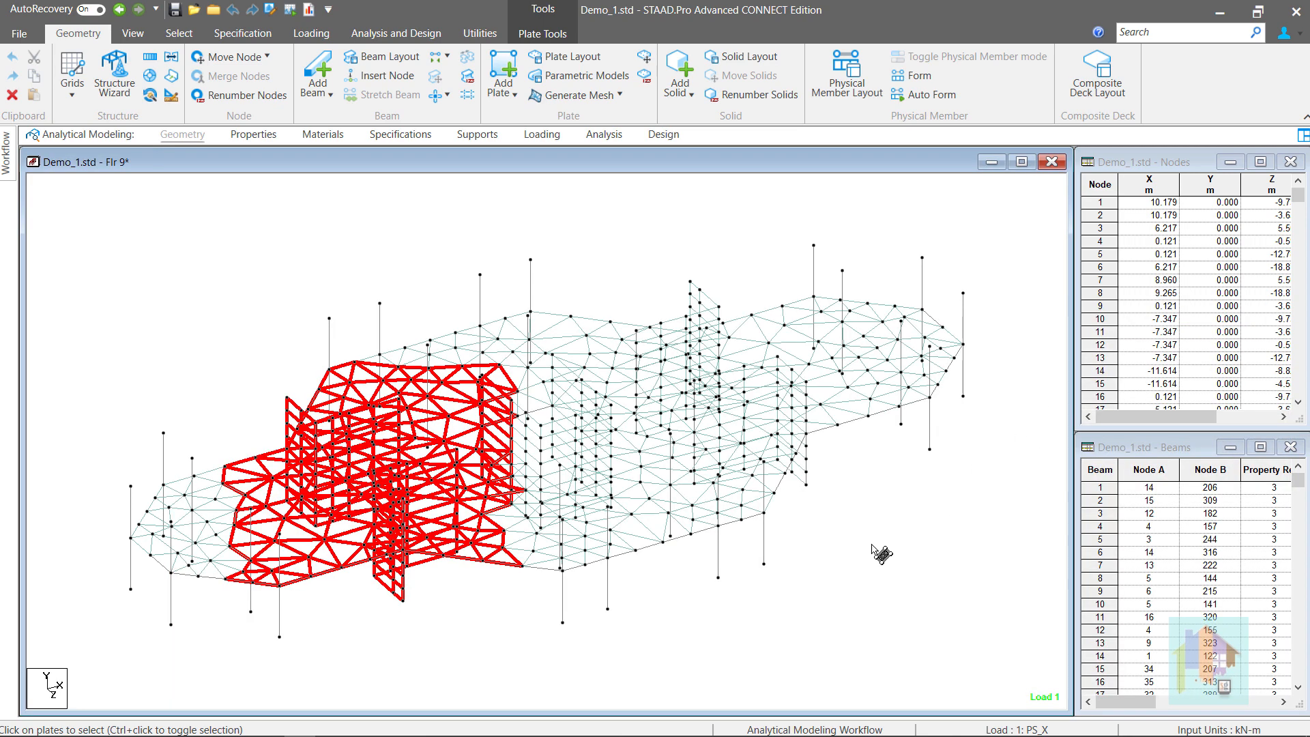
pyautogui.click(845, 571)
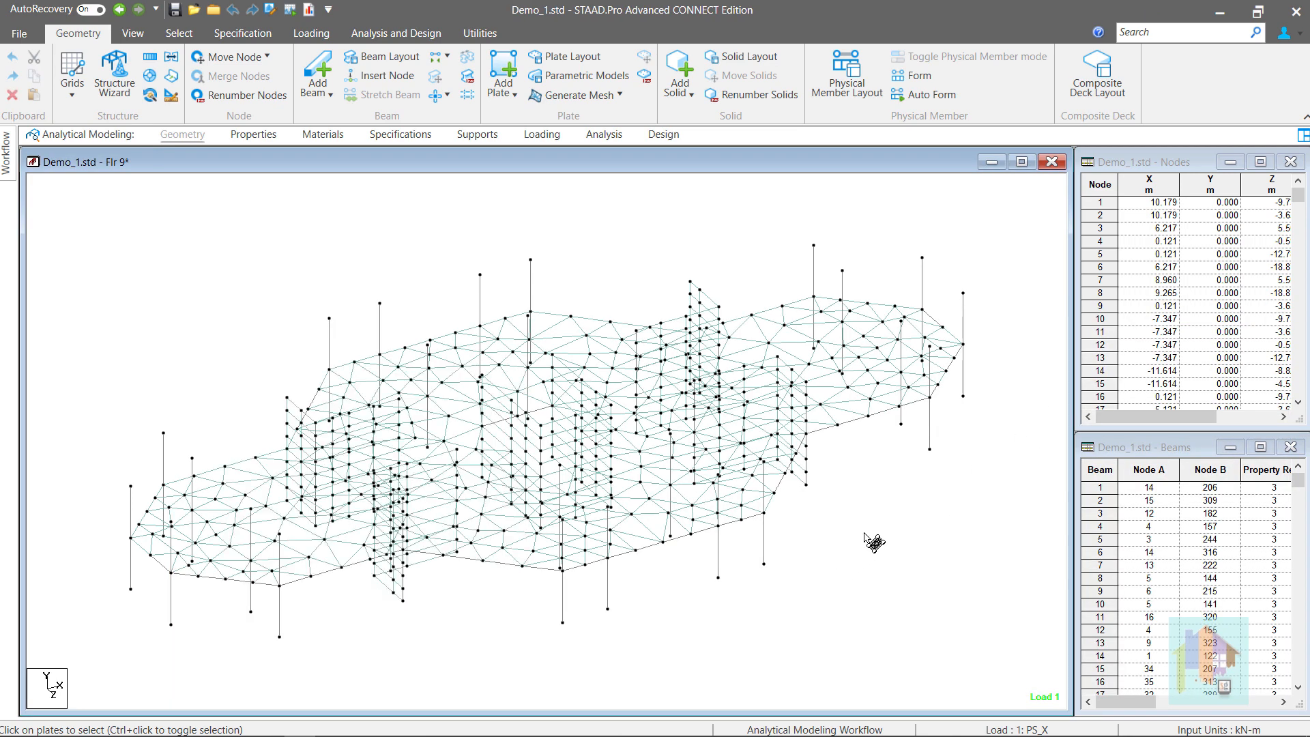
# Show the floor in top plan view, then display the whole Demo_1 tower structure
pyautogui.press('space')
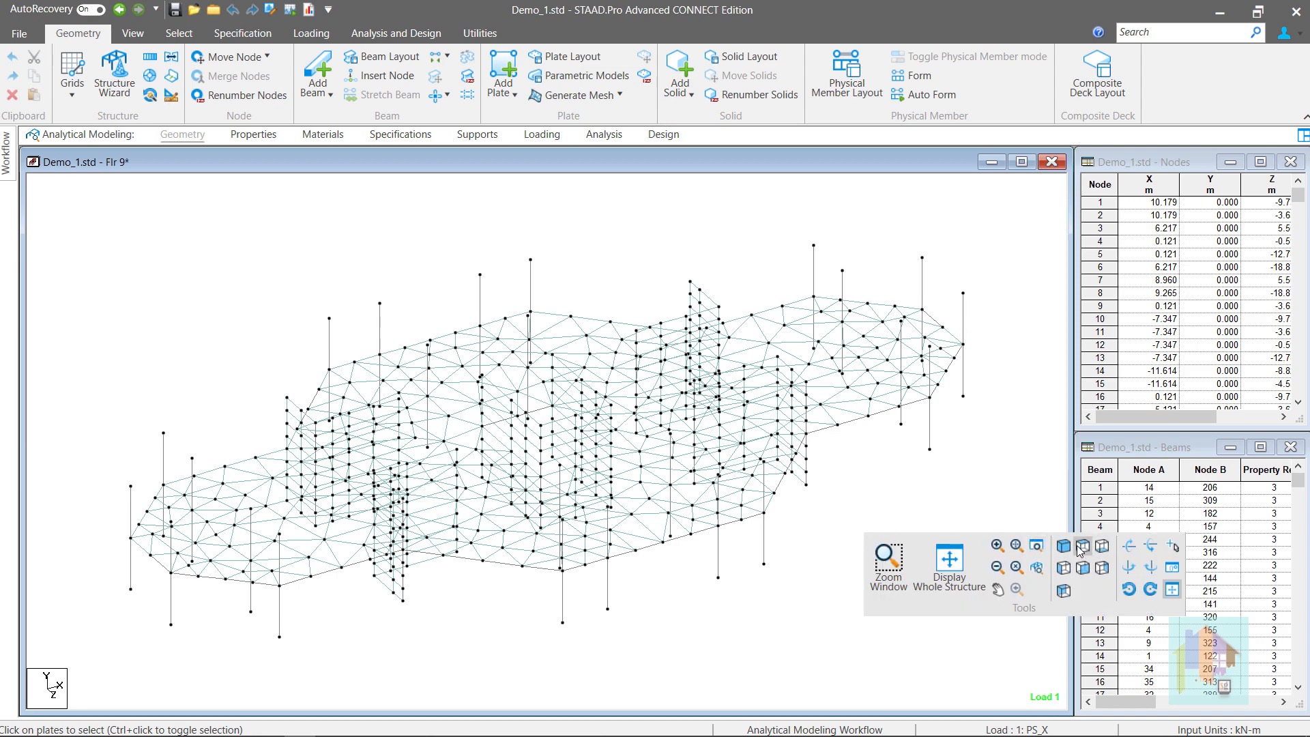
pyautogui.click(1082, 547)
pyautogui.click(786, 596)
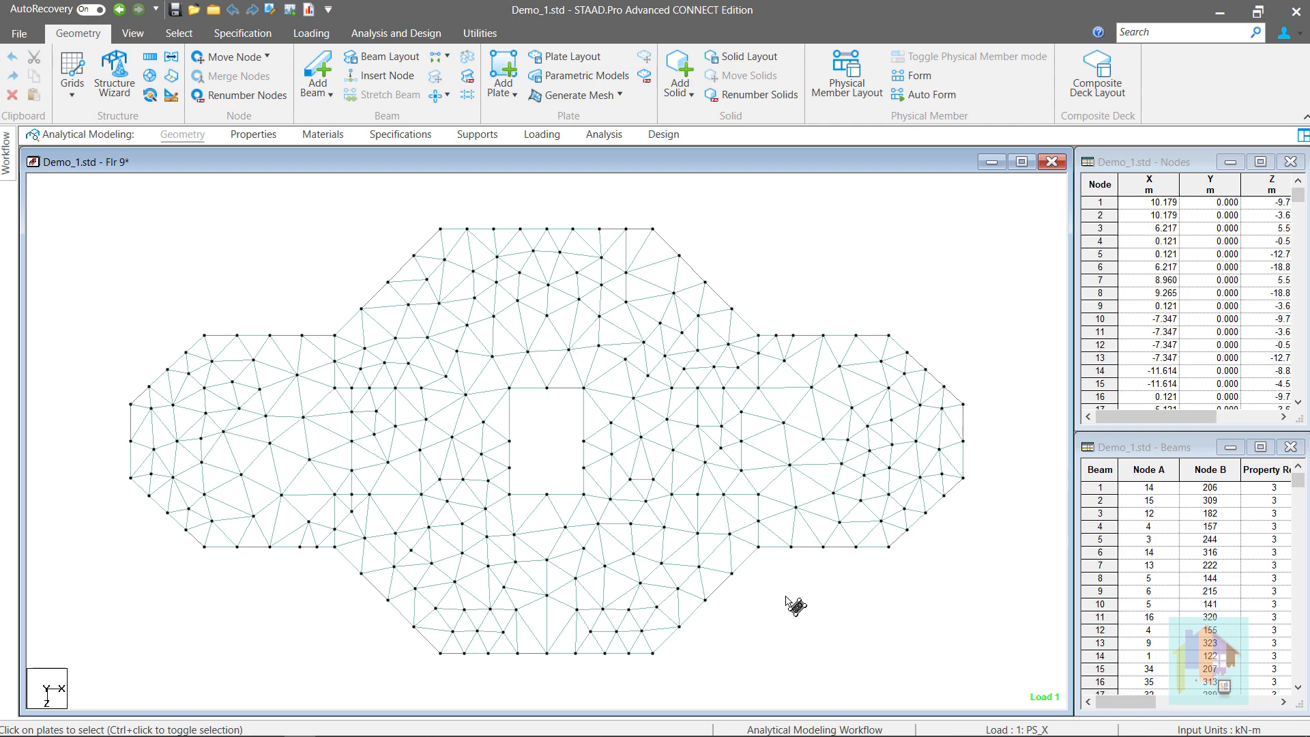
pyautogui.press('space')
pyautogui.click(871, 622)
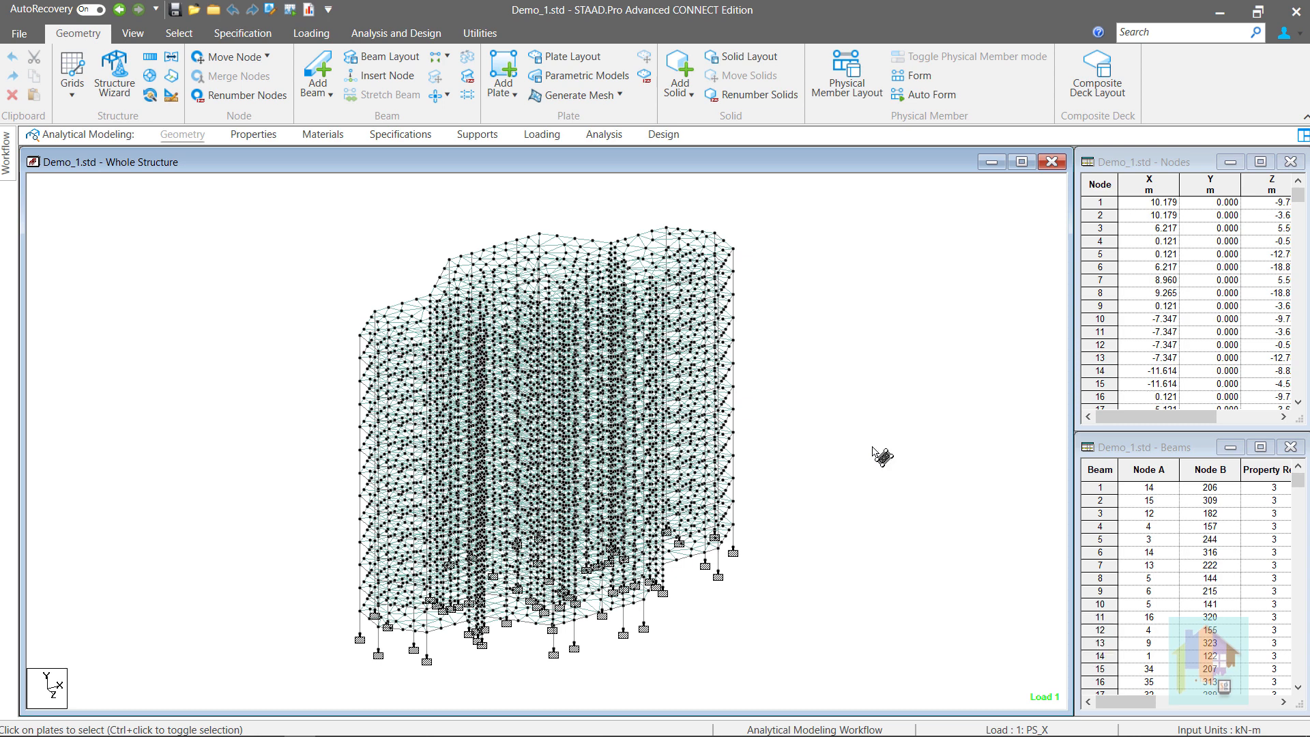
pyautogui.scroll(1, 828, 428)
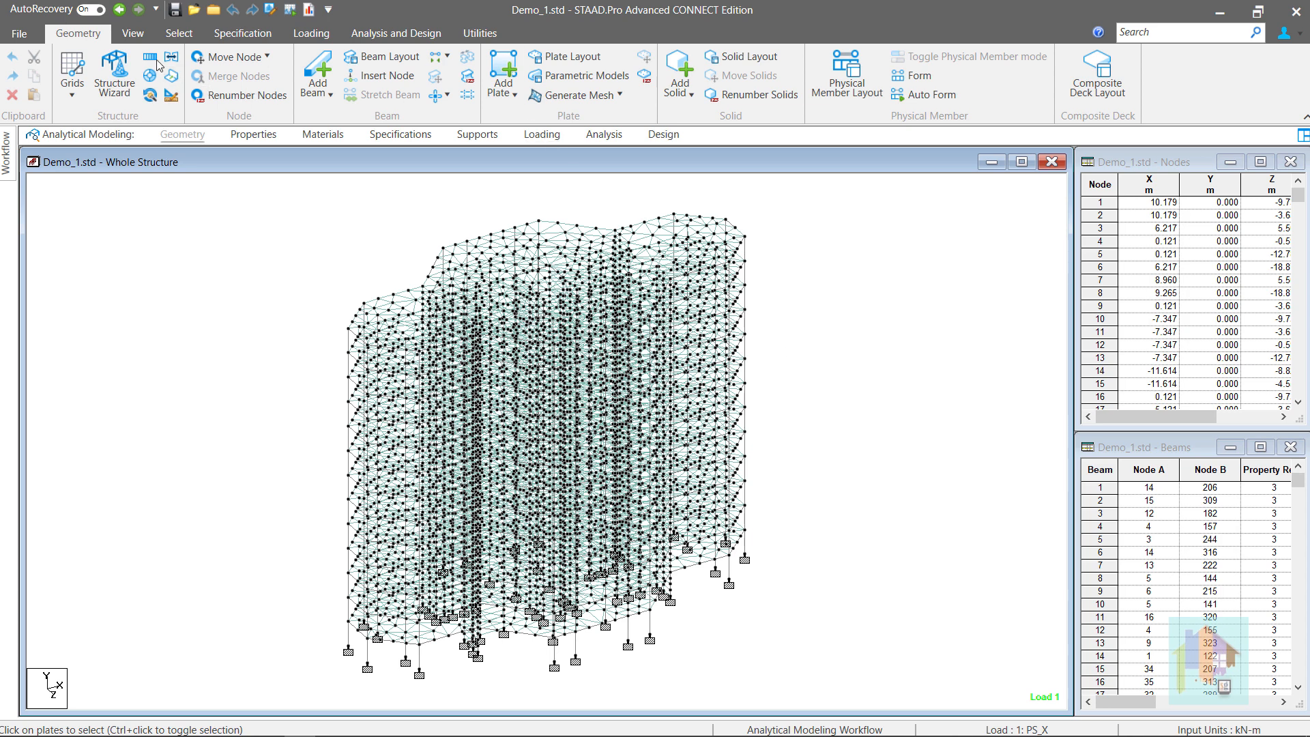
# Open the saved view Flr 9 in the active window
pyautogui.click(142, 35)
pyautogui.click(481, 58)
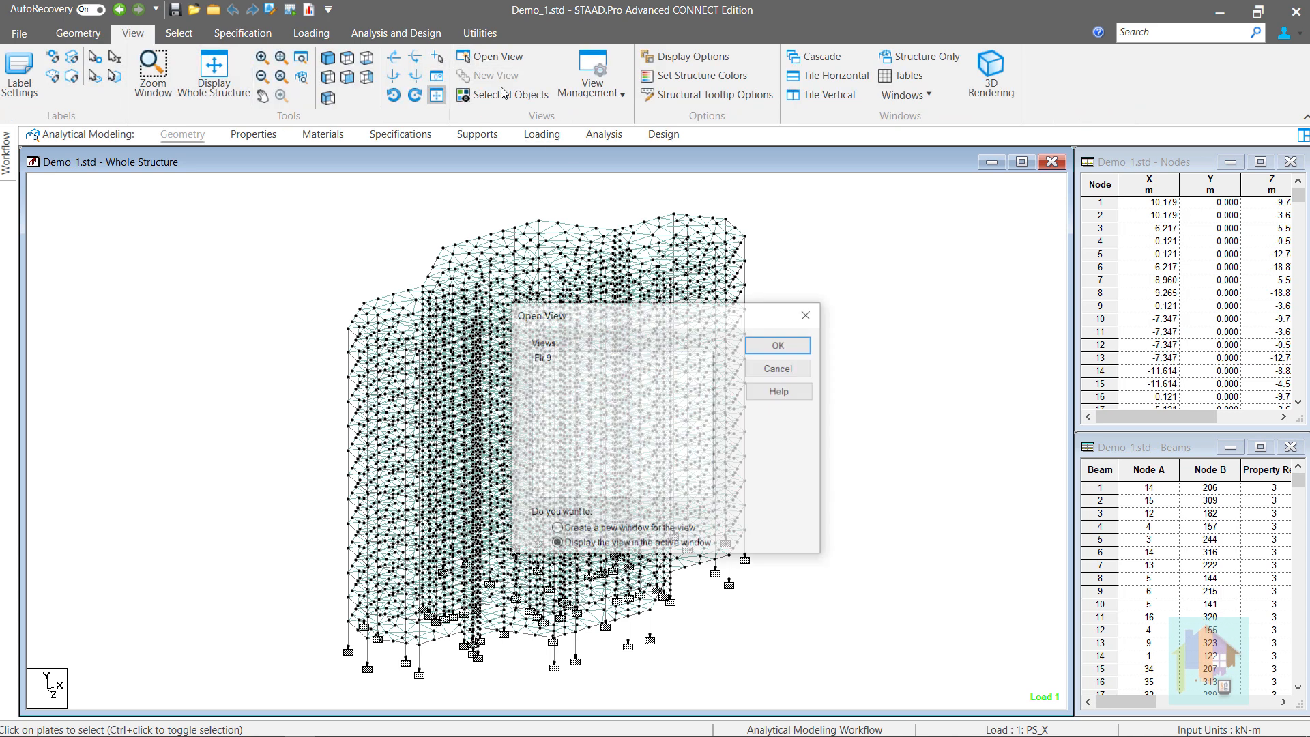
pyautogui.click(546, 356)
pyautogui.click(776, 345)
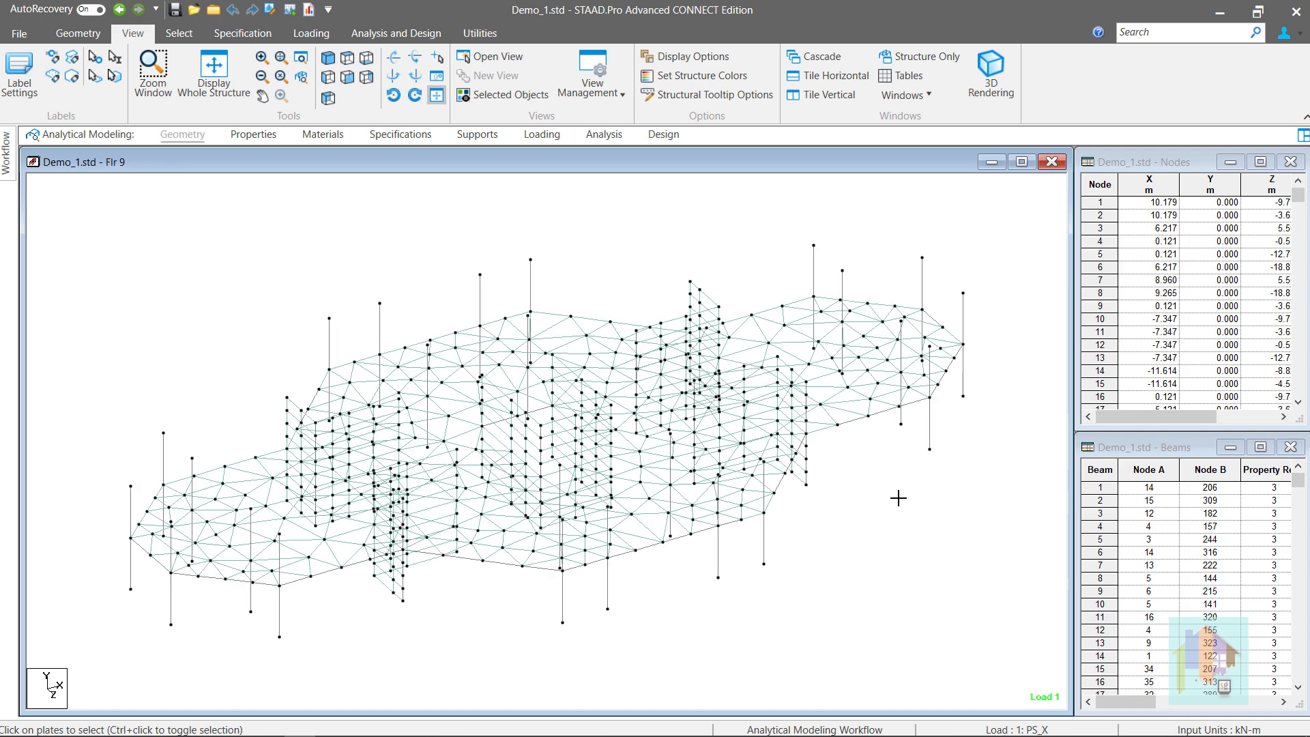
pyautogui.scroll(1, 899, 498)
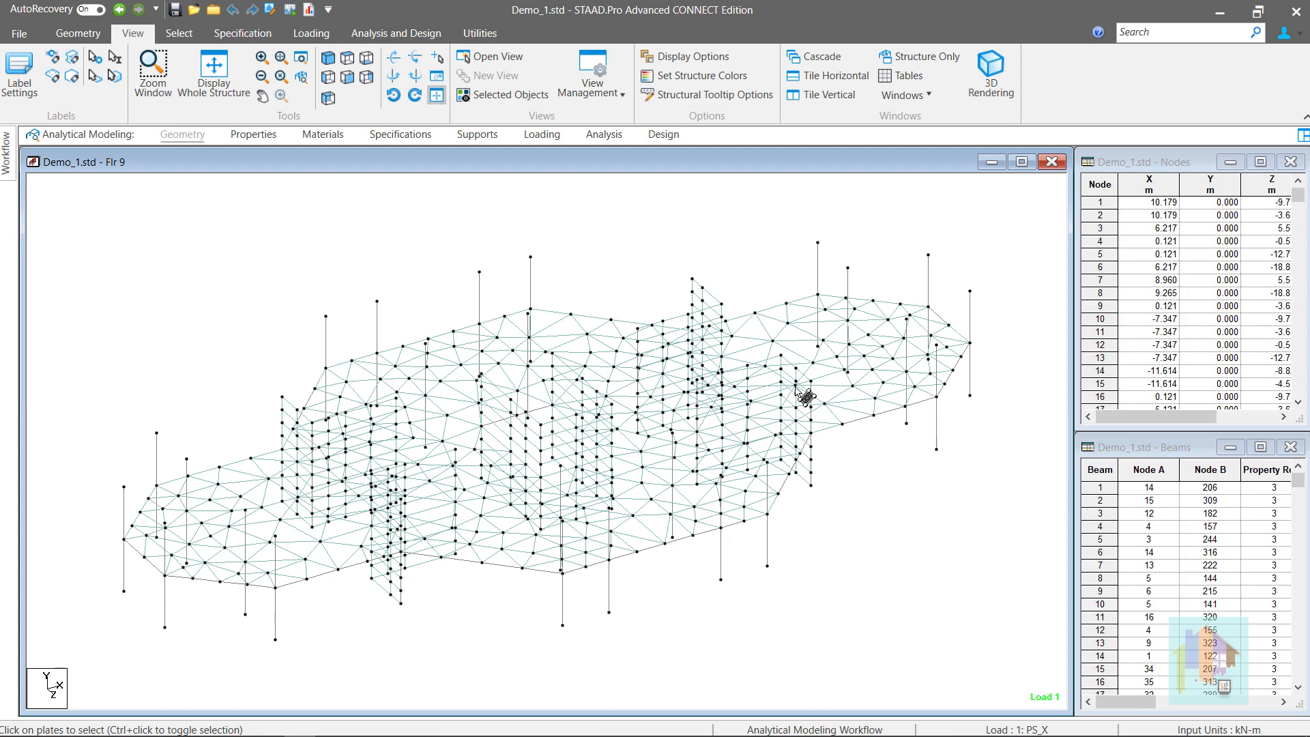
pyautogui.click(92, 36)
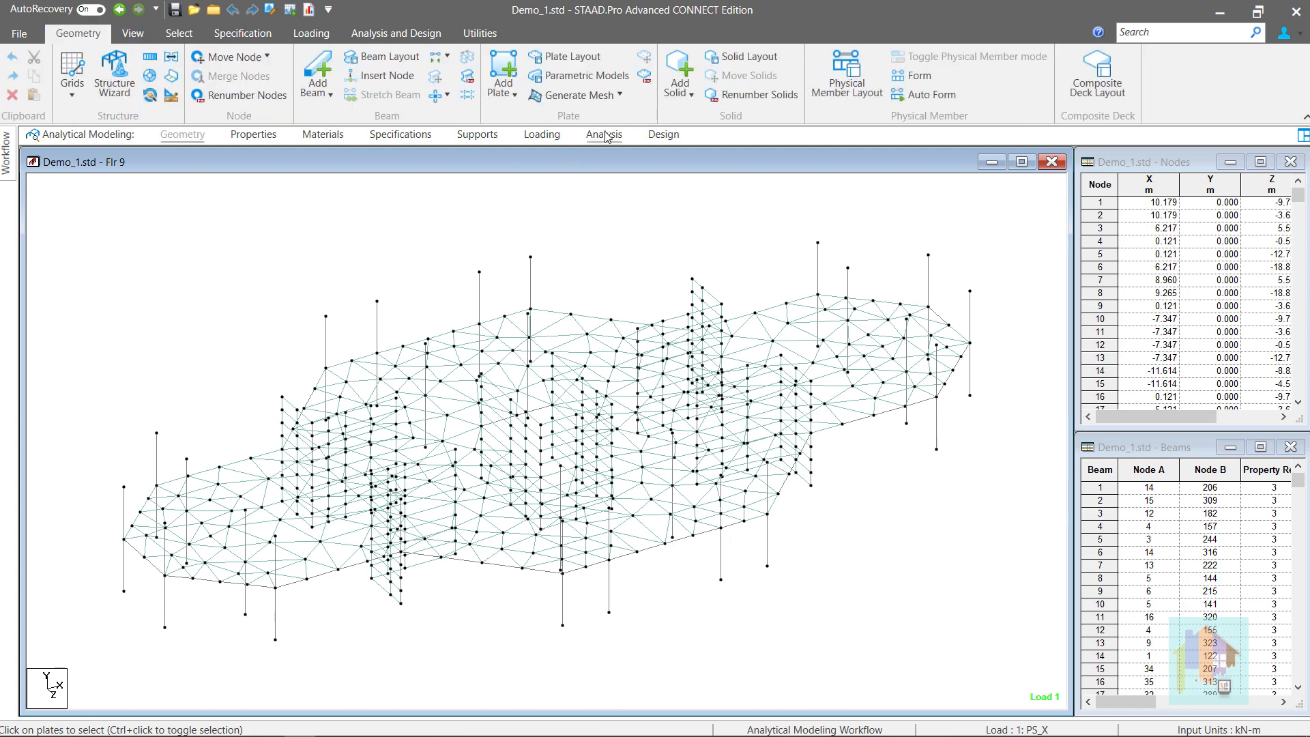
# Open the Generate Mesh dropdown on the Geometry tab
pyautogui.click(610, 97)
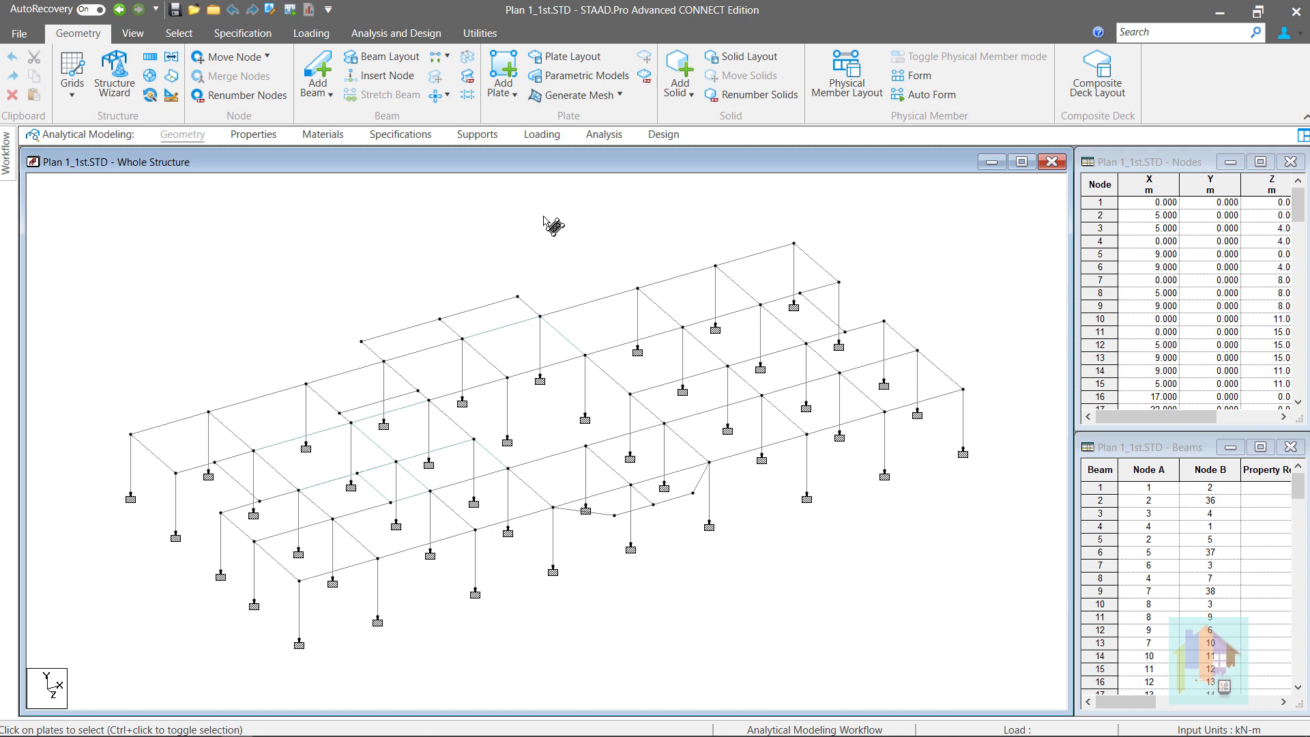
# Select the bays across the whole floor framing and look over the Add Plate options
pyautogui.moveTo(84, 225); pyautogui.dragTo(1016, 693)
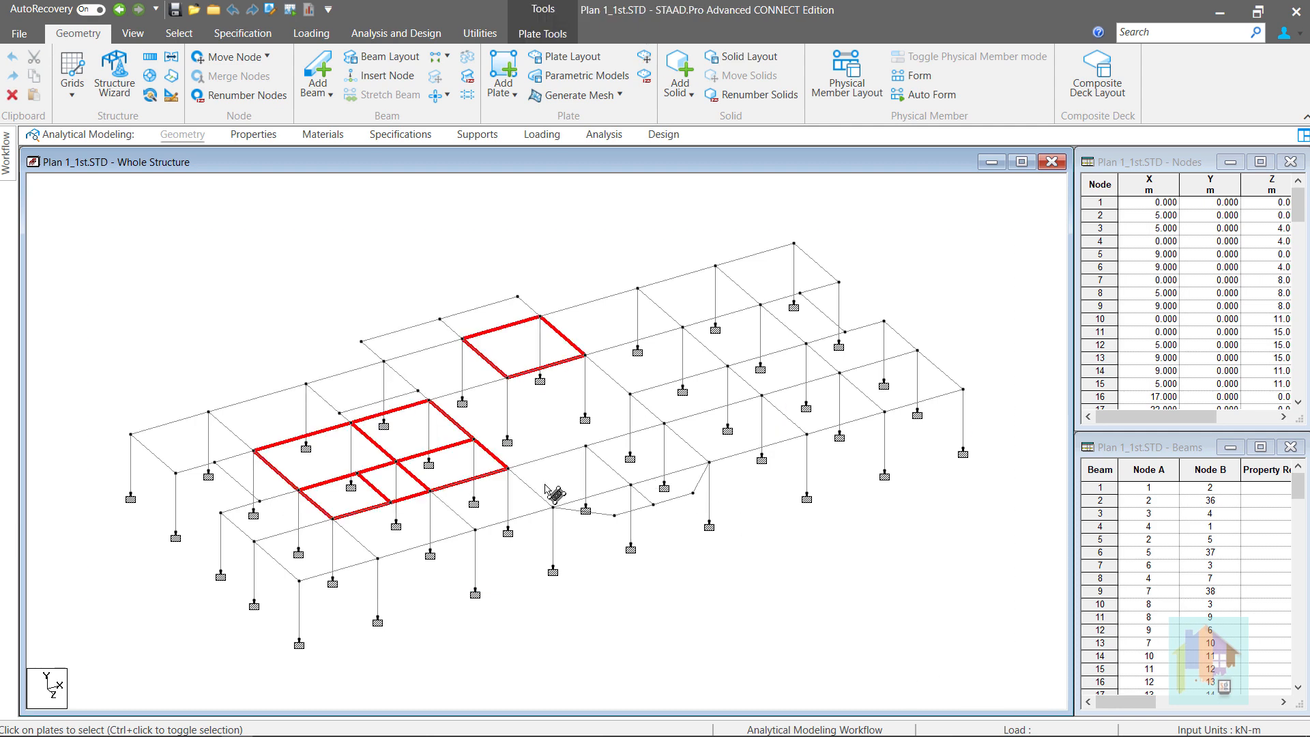
pyautogui.click(504, 90)
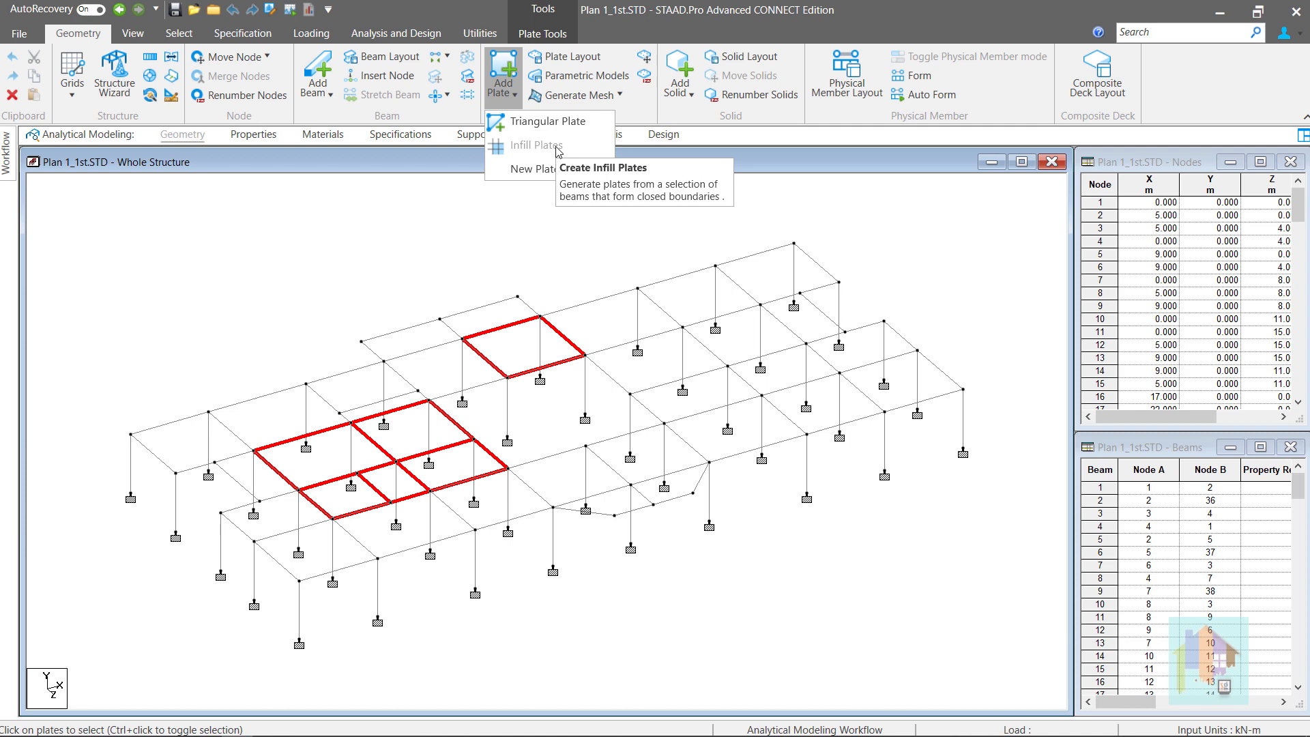
pyautogui.click(500, 239)
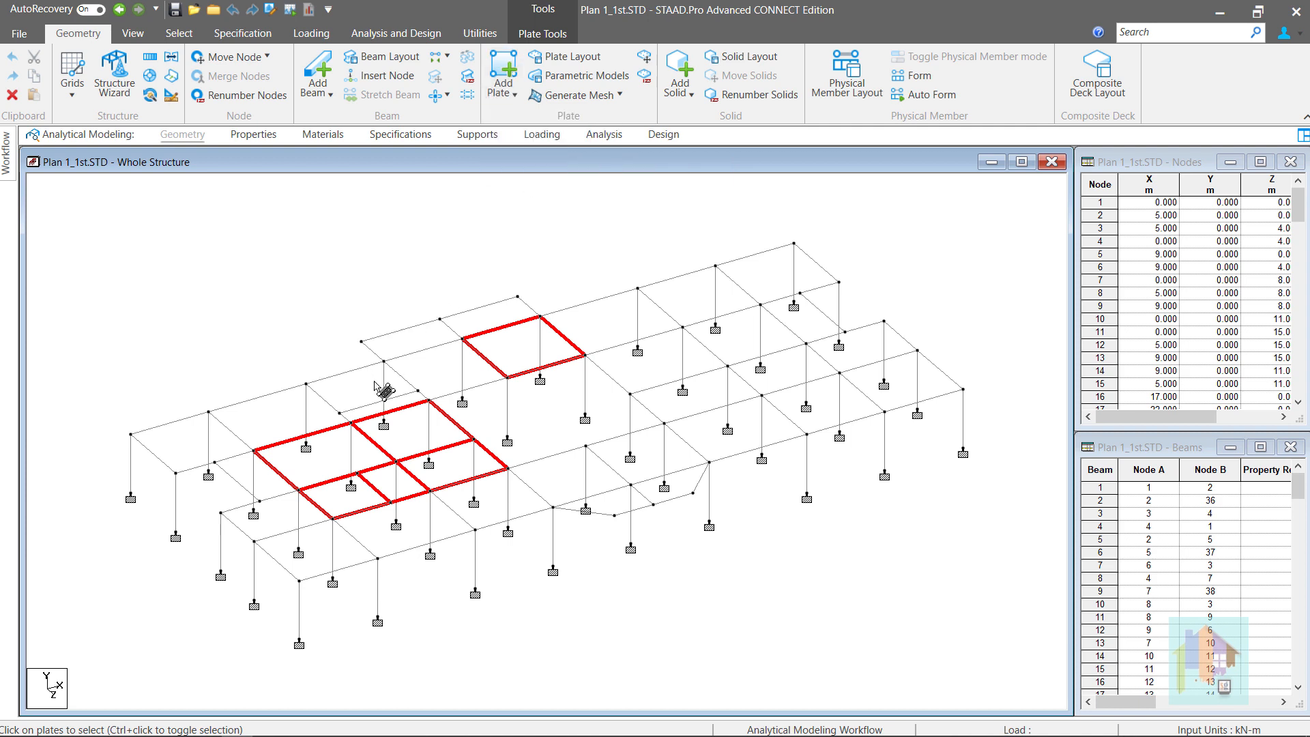
# Select plate 1245 on its own and show the Generate Mesh options
pyautogui.click(392, 435)
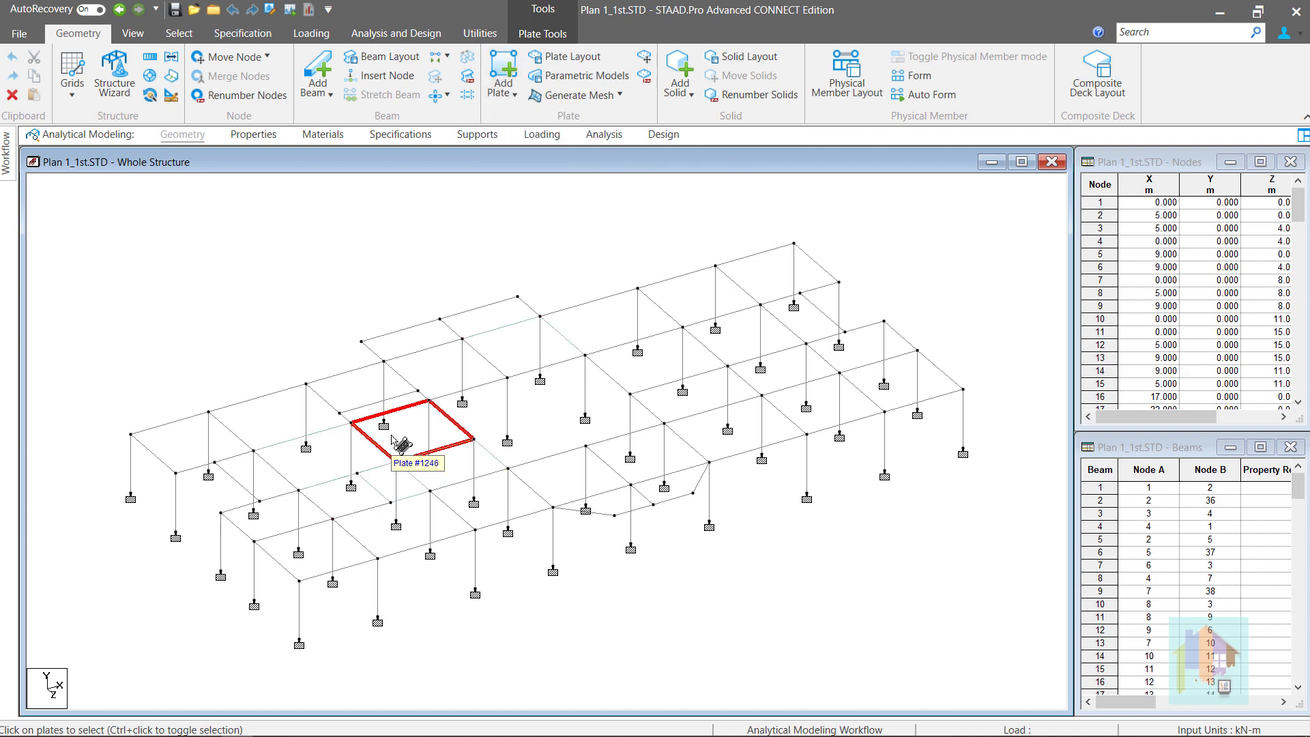
pyautogui.click(335, 468)
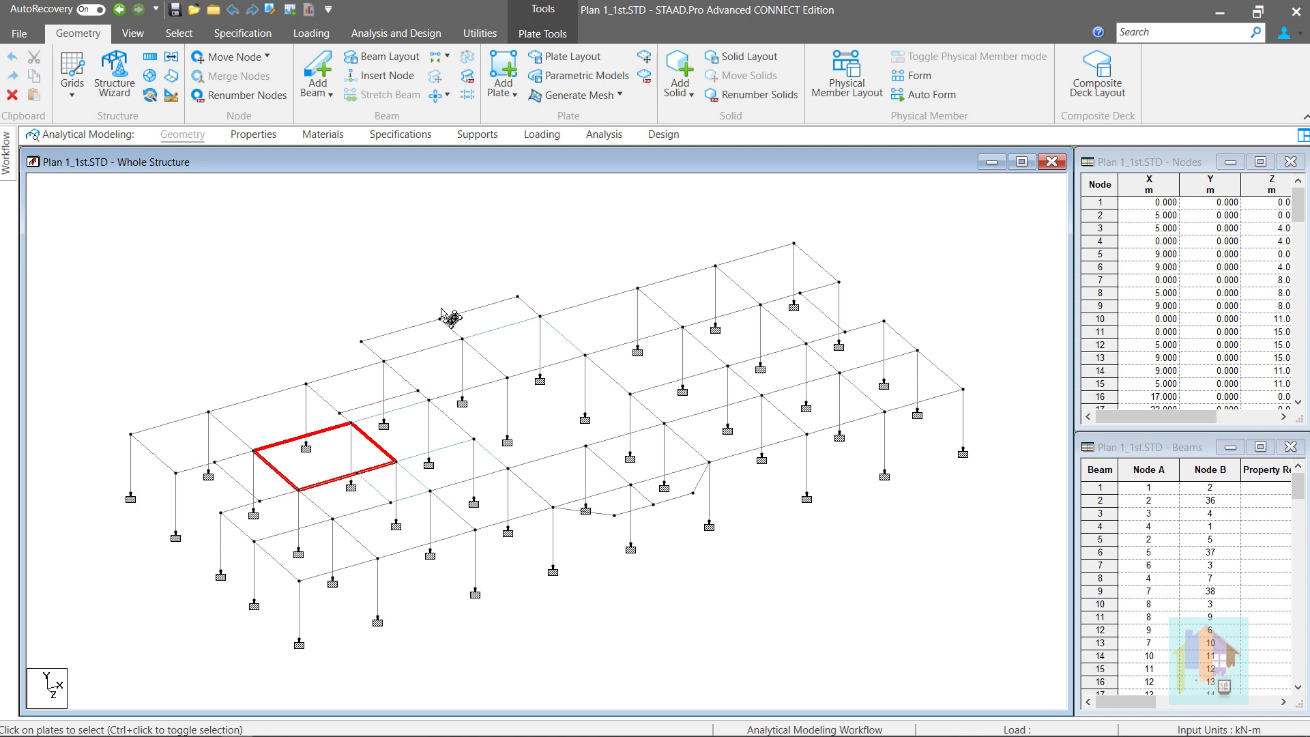
pyautogui.click(584, 97)
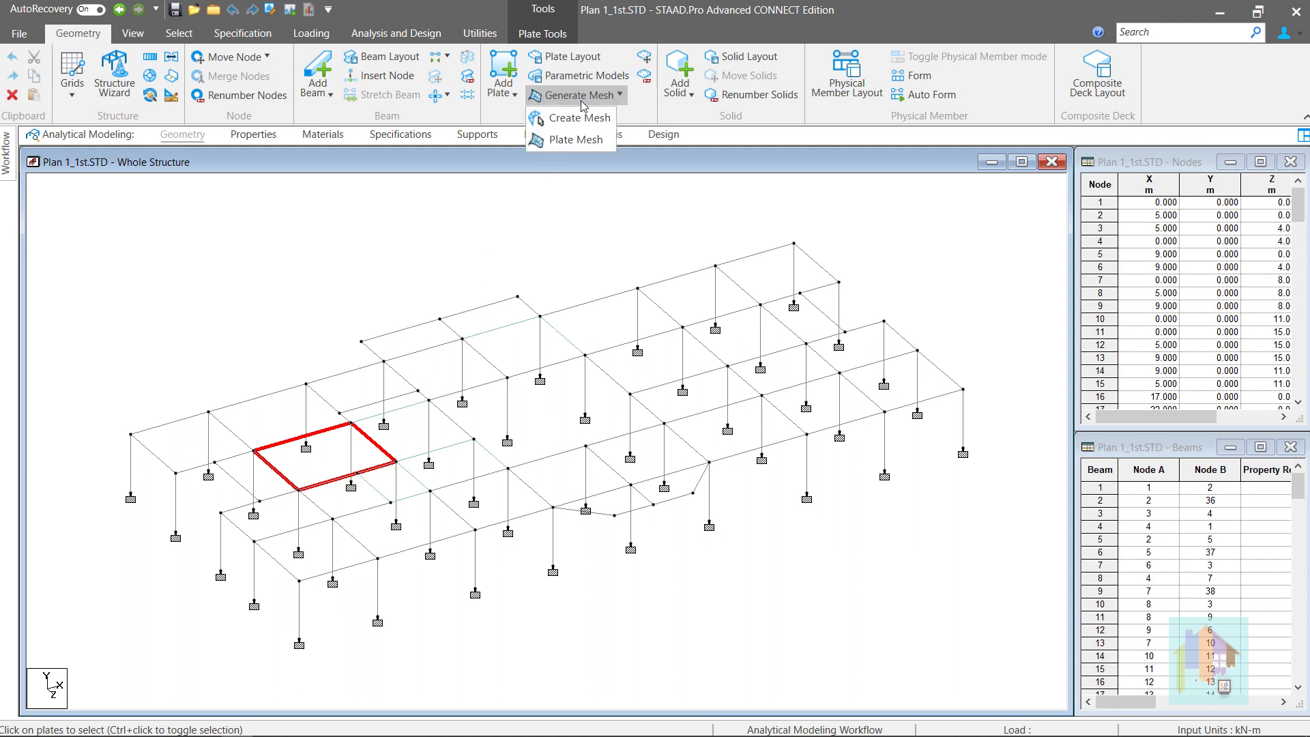
# Start Plate Mesh generation for plate 1245, reaching the meshing-type choice
pyautogui.click(598, 141)
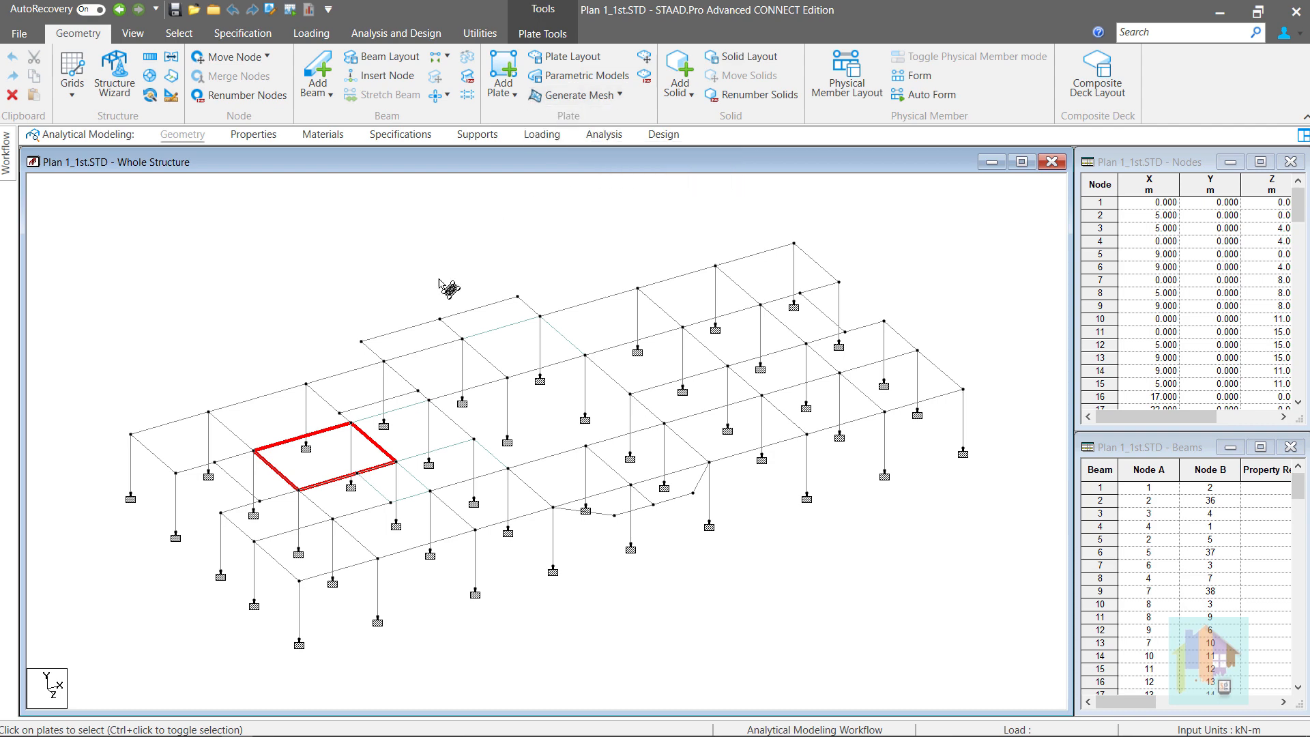
pyautogui.rightClick(337, 456)
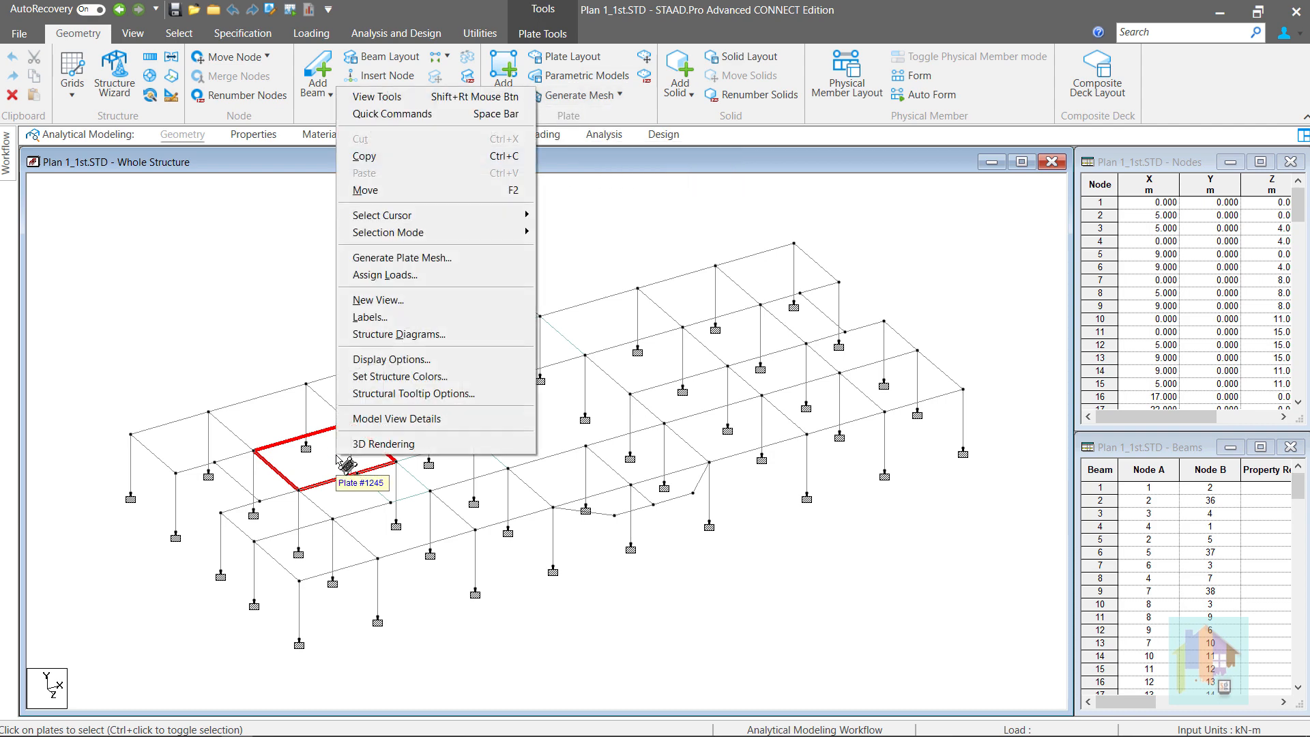
pyautogui.click(437, 258)
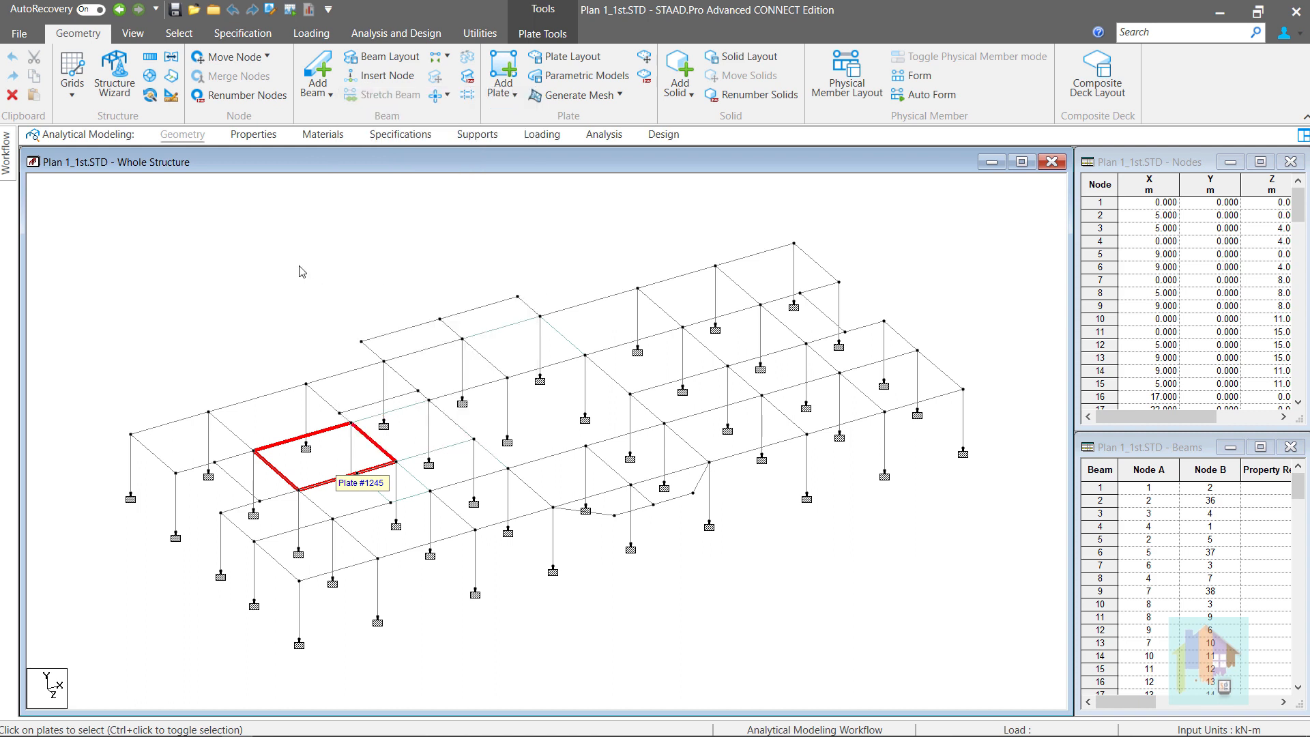
pyautogui.click(337, 457)
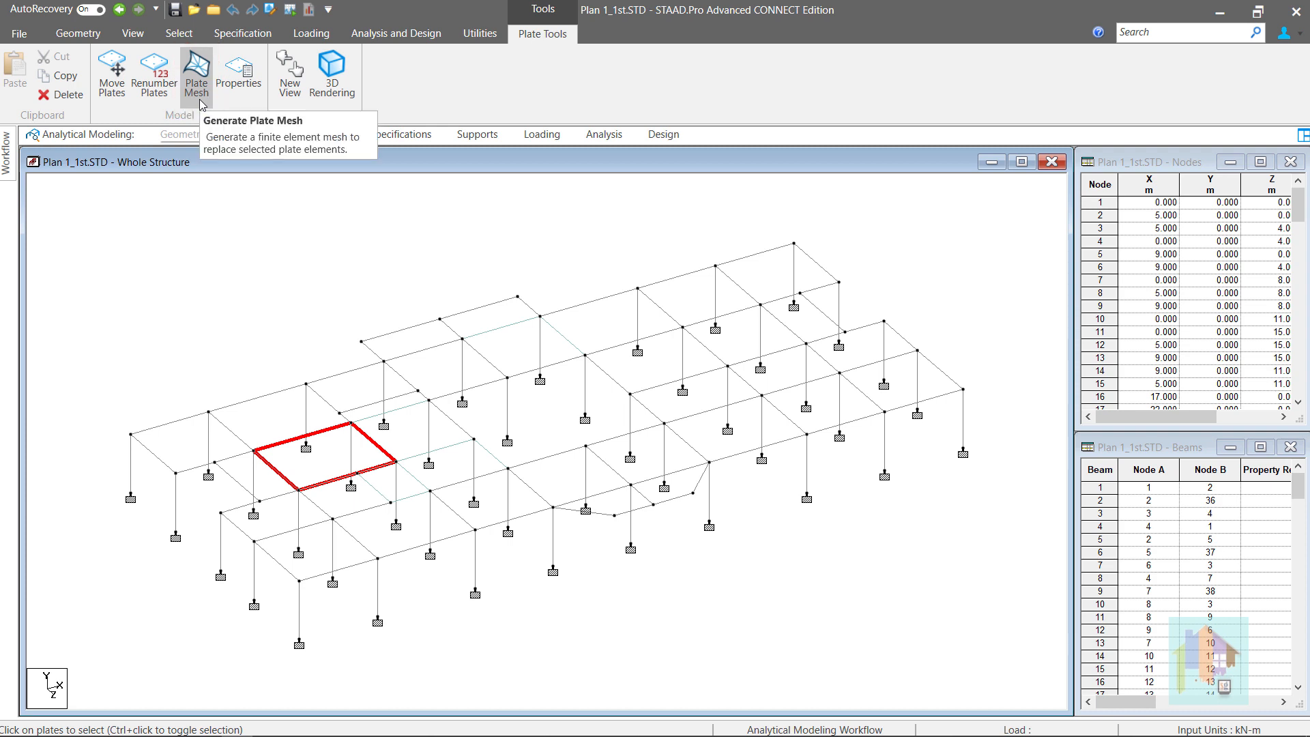
pyautogui.click(60, 35)
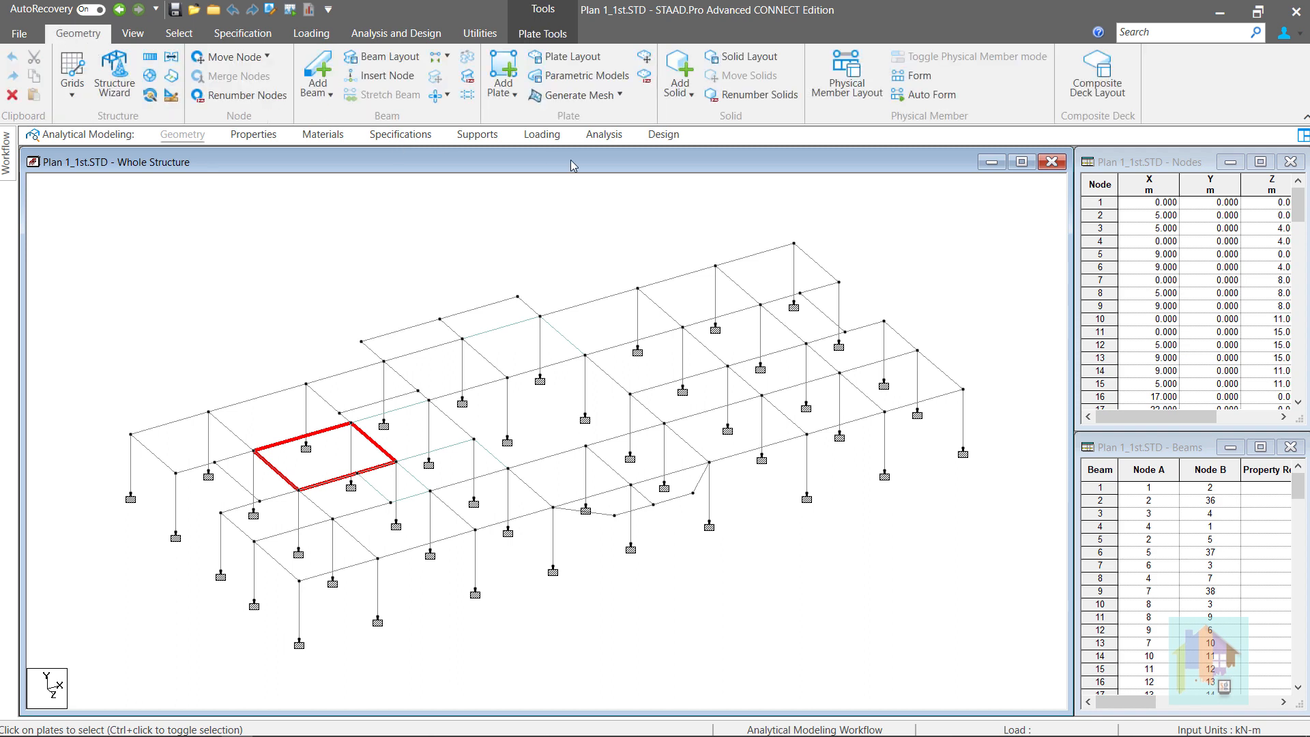
pyautogui.click(601, 99)
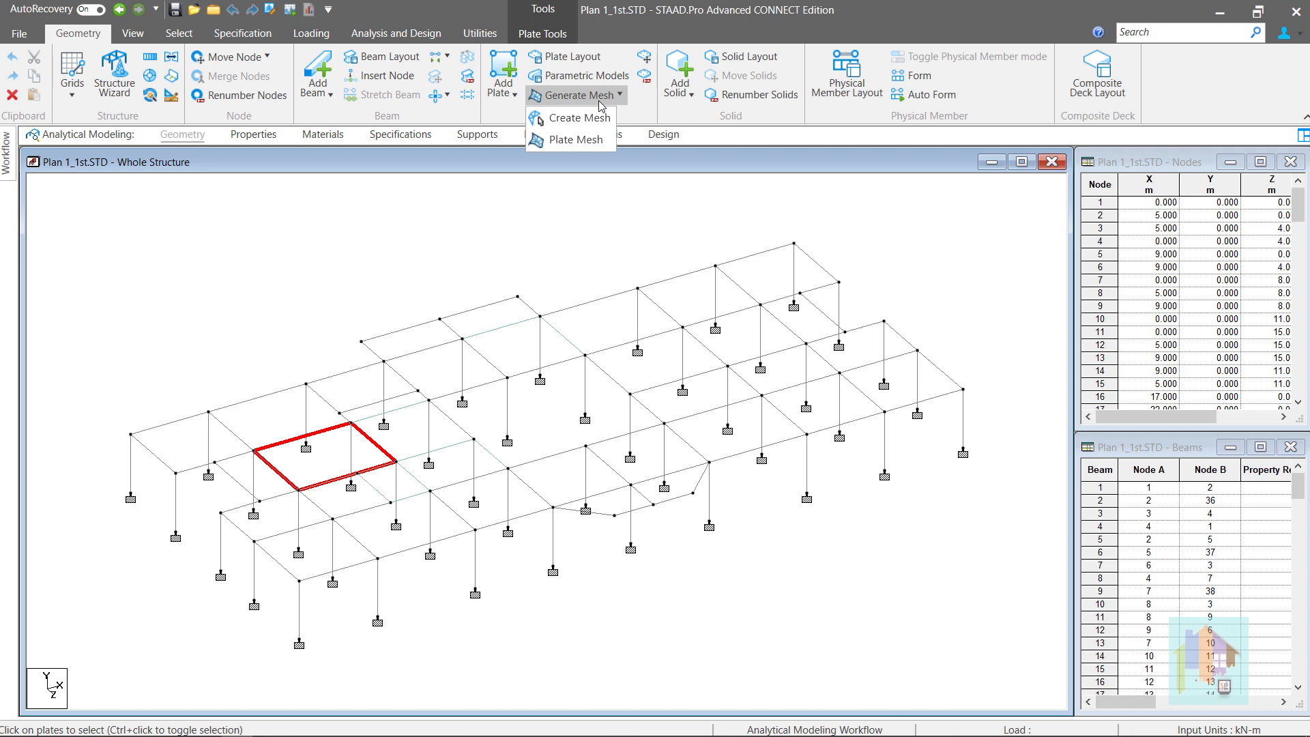
pyautogui.click(580, 118)
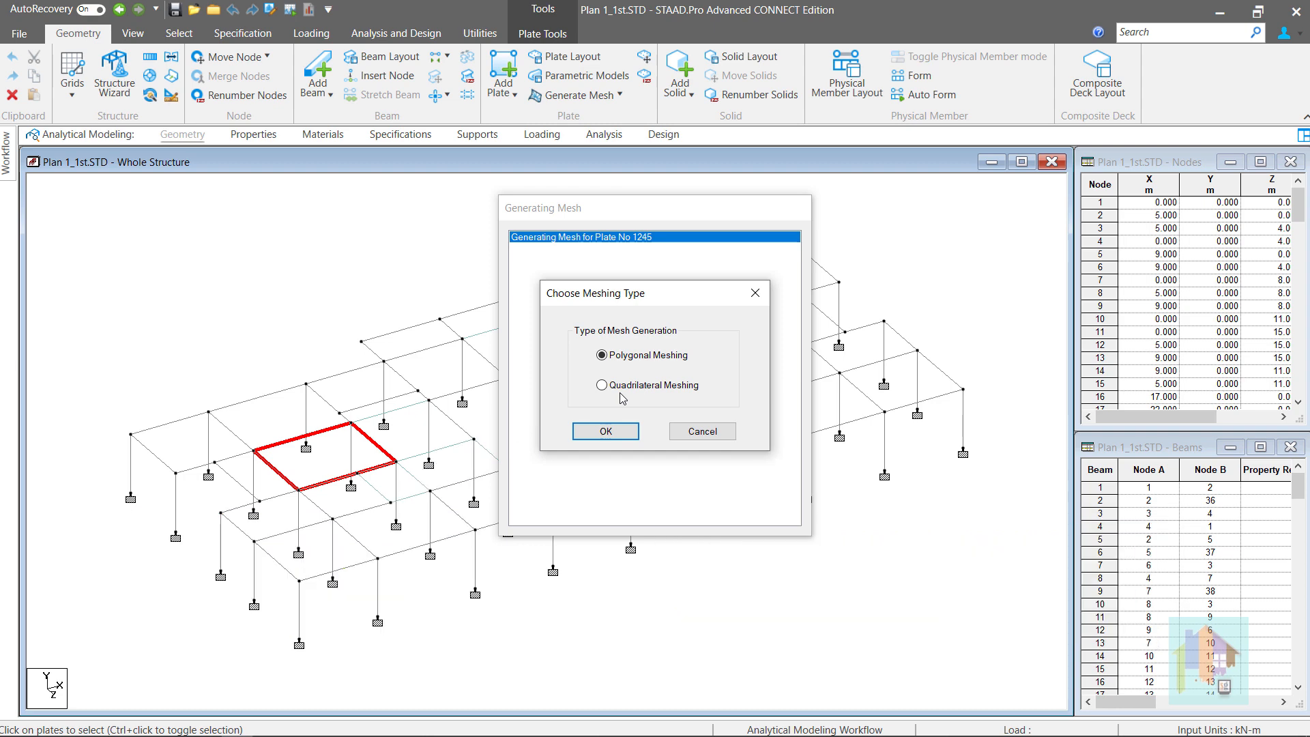
# Choose Quadrilateral Meshing for plate 1245 and confirm it
pyautogui.click(601, 386)
pyautogui.click(606, 434)
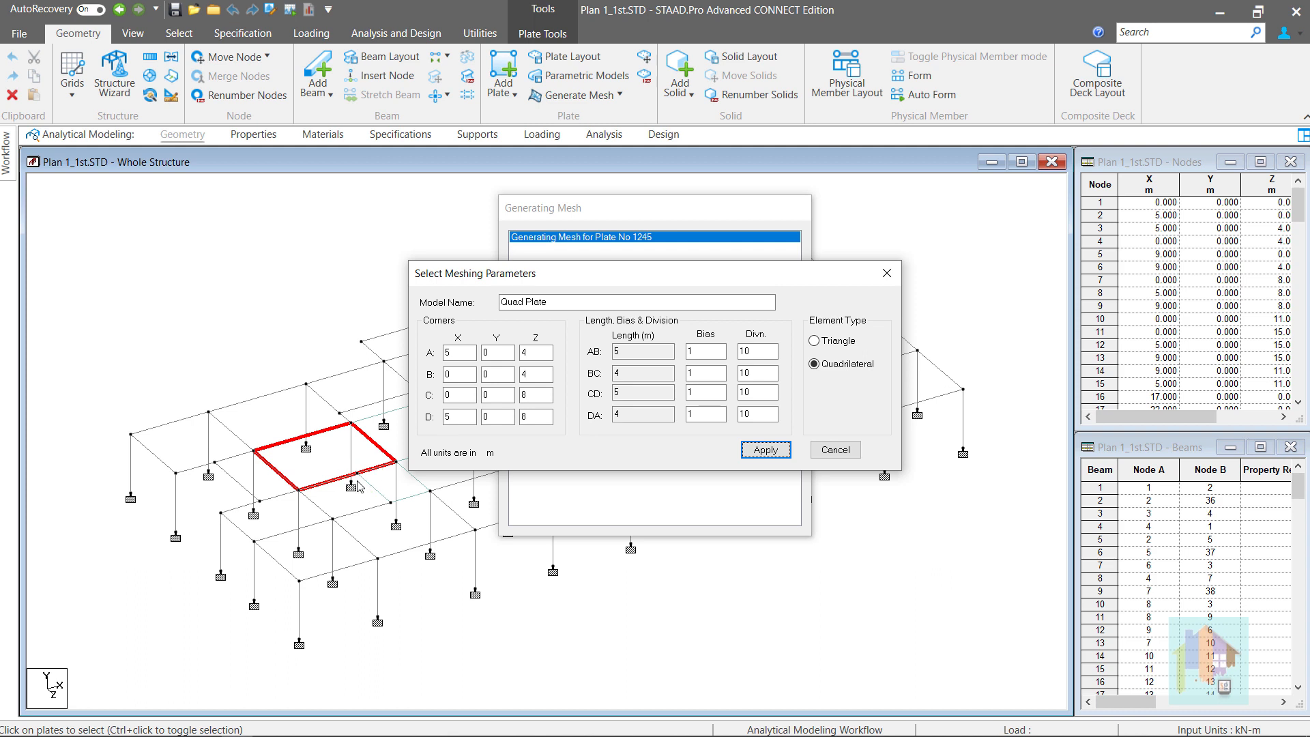
# Review the bias for edge AB and the length of edge DA in the meshing parameters
pyautogui.click(707, 350)
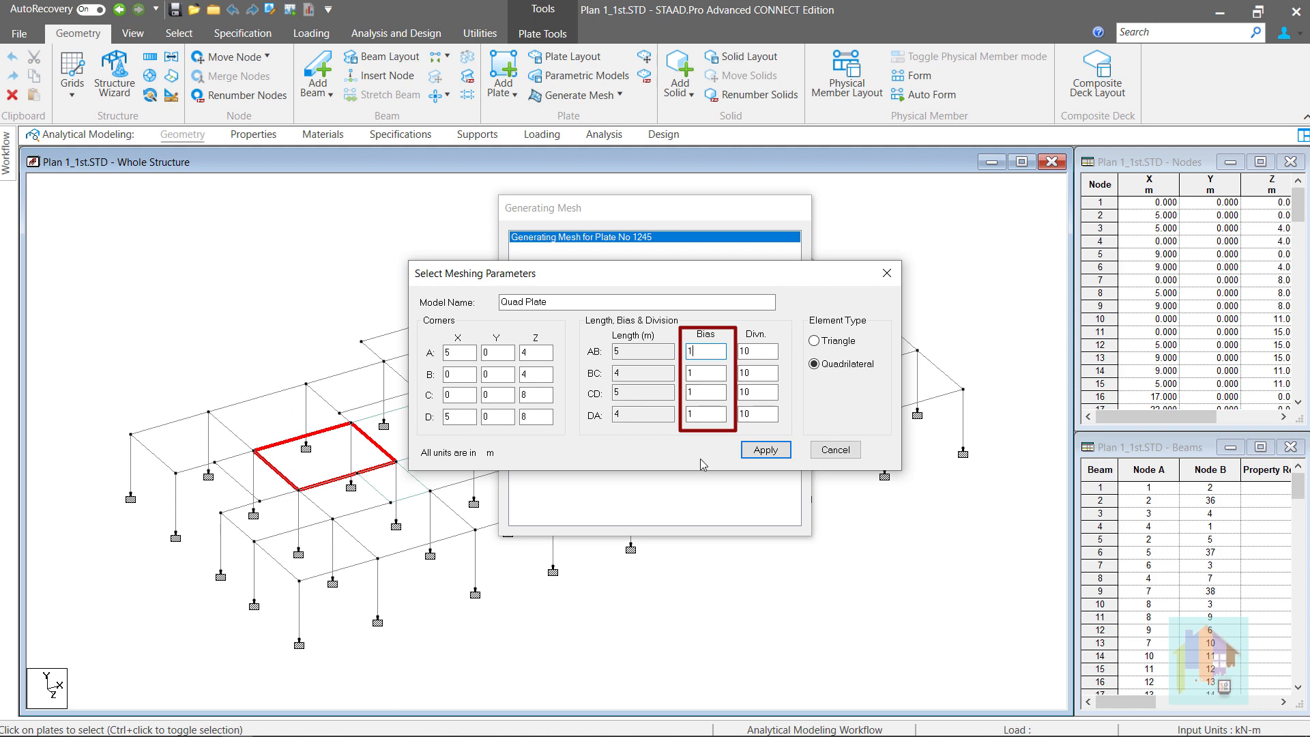
pyautogui.click(631, 415)
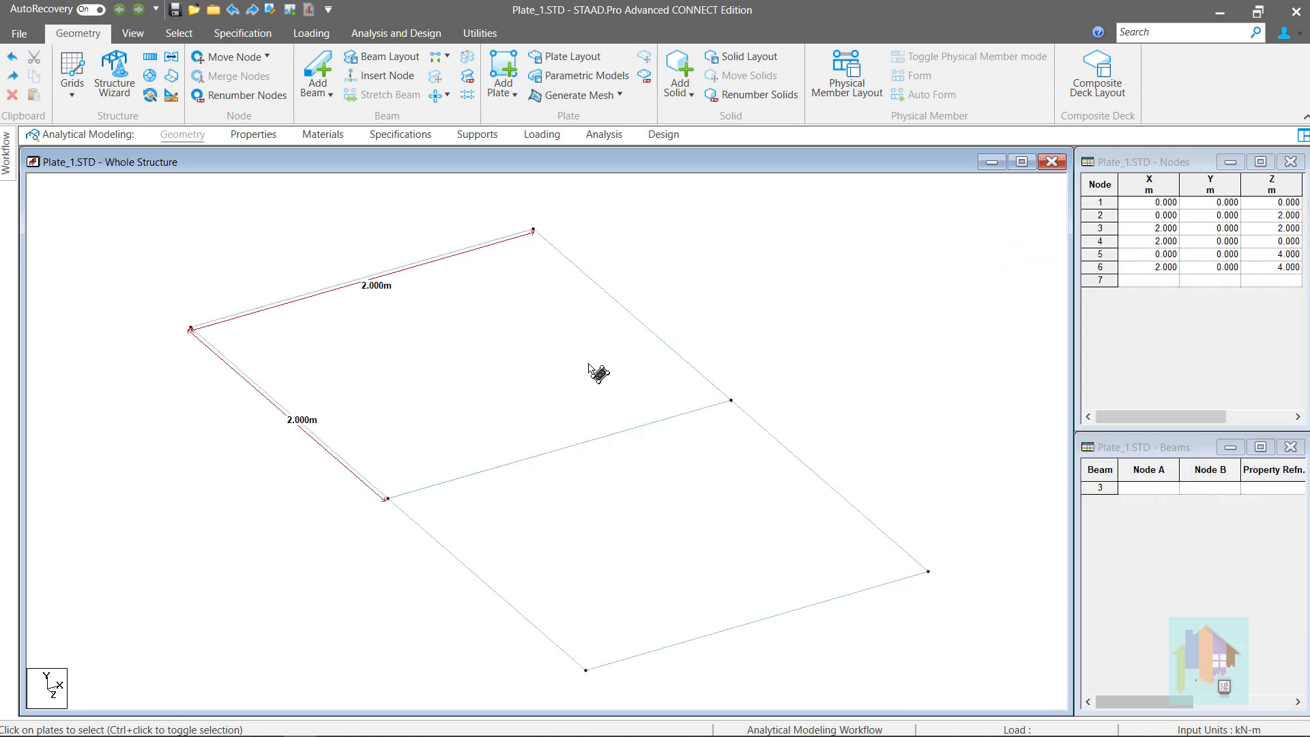
# Mesh Plate #1 into a 10×10 quadrilateral grid with bias 4 along edge BC
pyautogui.click(582, 374)
pyautogui.rightClick(582, 375)
pyautogui.click(637, 535)
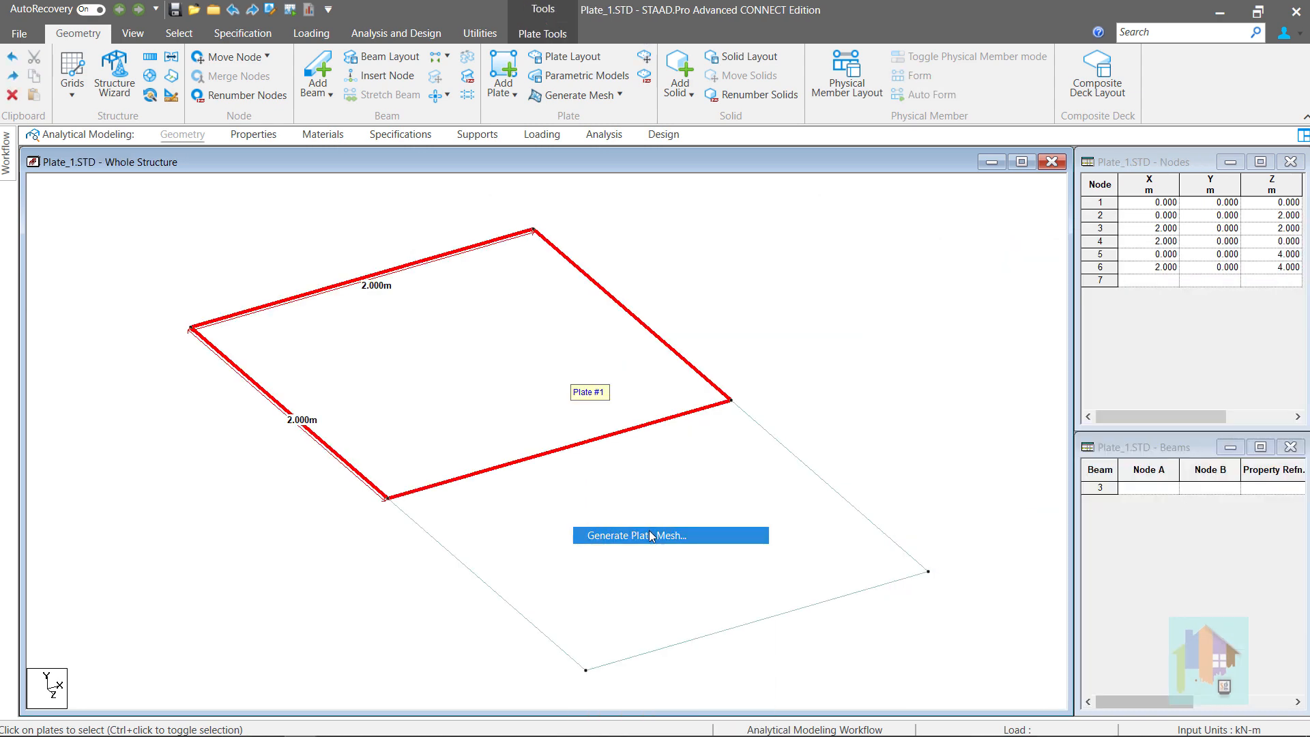
pyautogui.click(623, 387)
pyautogui.click(620, 432)
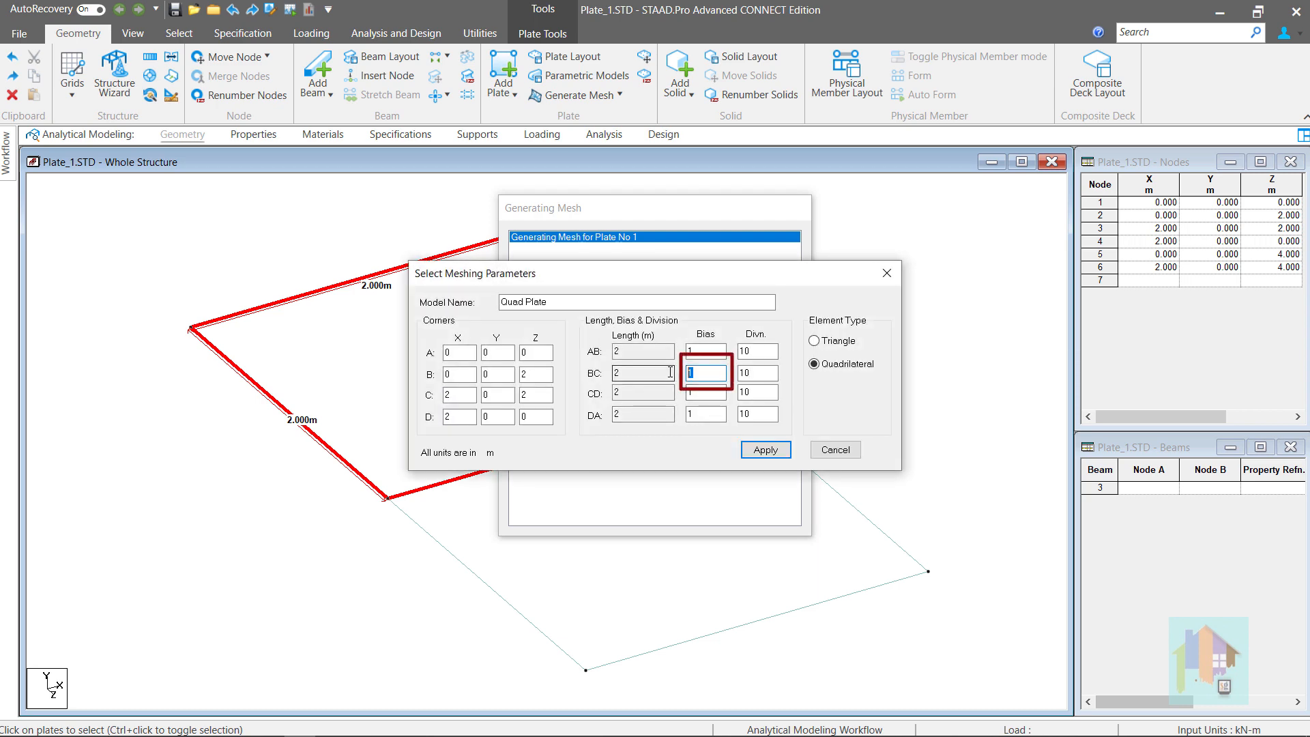
pyautogui.write('4')
pyautogui.click(764, 451)
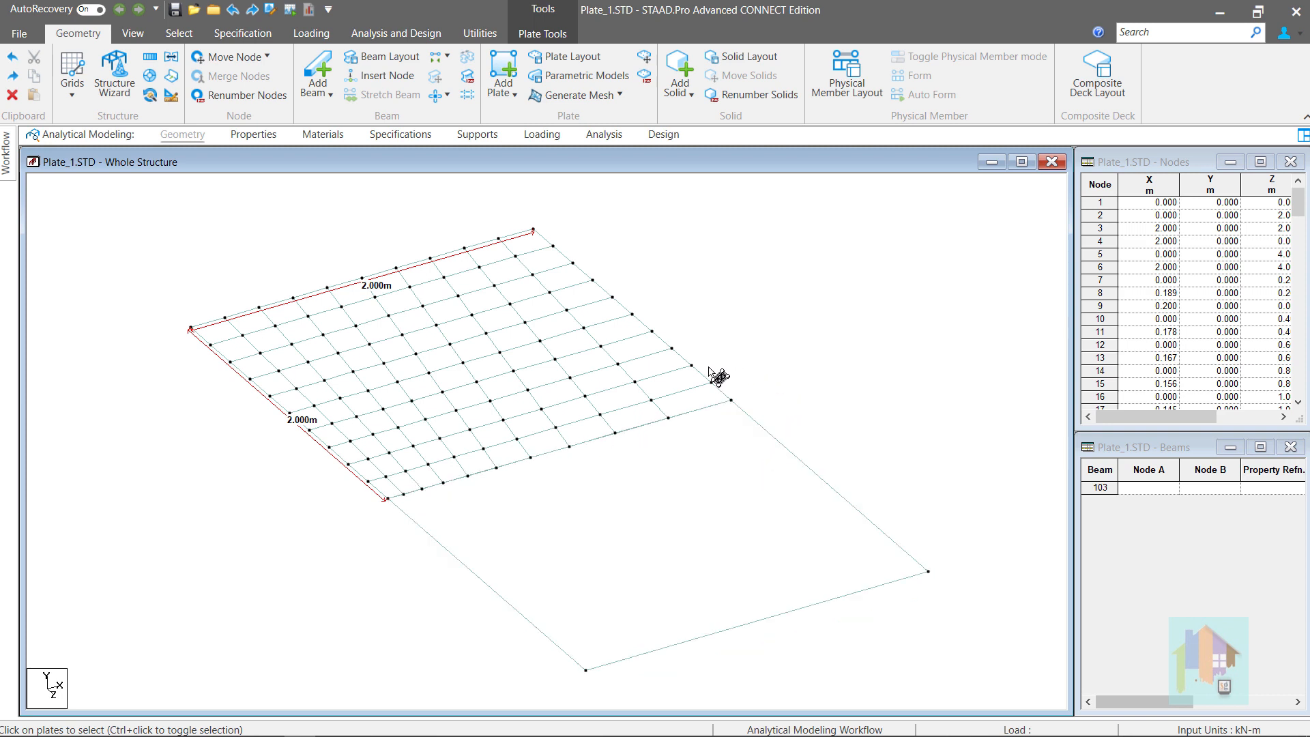
pyautogui.click(503, 251)
# Delete a corner mesh plate and undo the deletion so the mesh stays intact
pyautogui.click(528, 247)
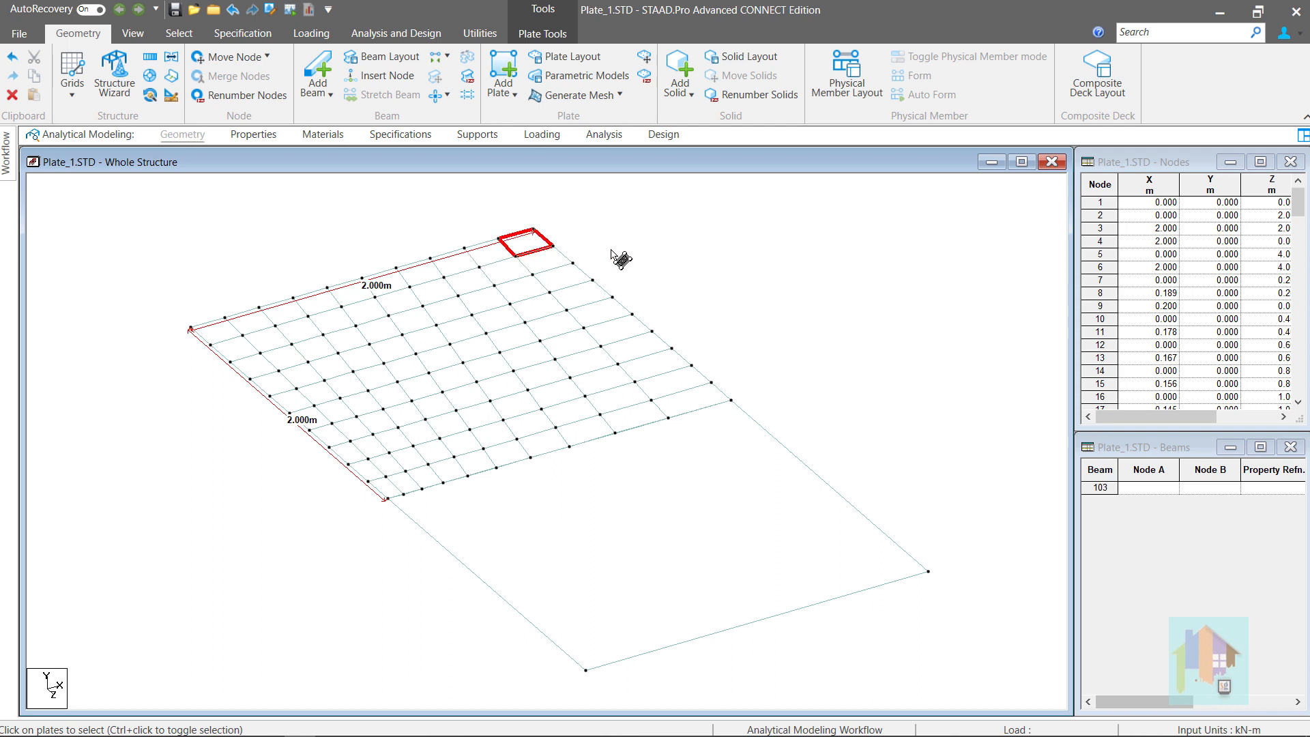
pyautogui.press('Delete')
pyautogui.hotkey('ctrl', 'z')
pyautogui.click(618, 505)
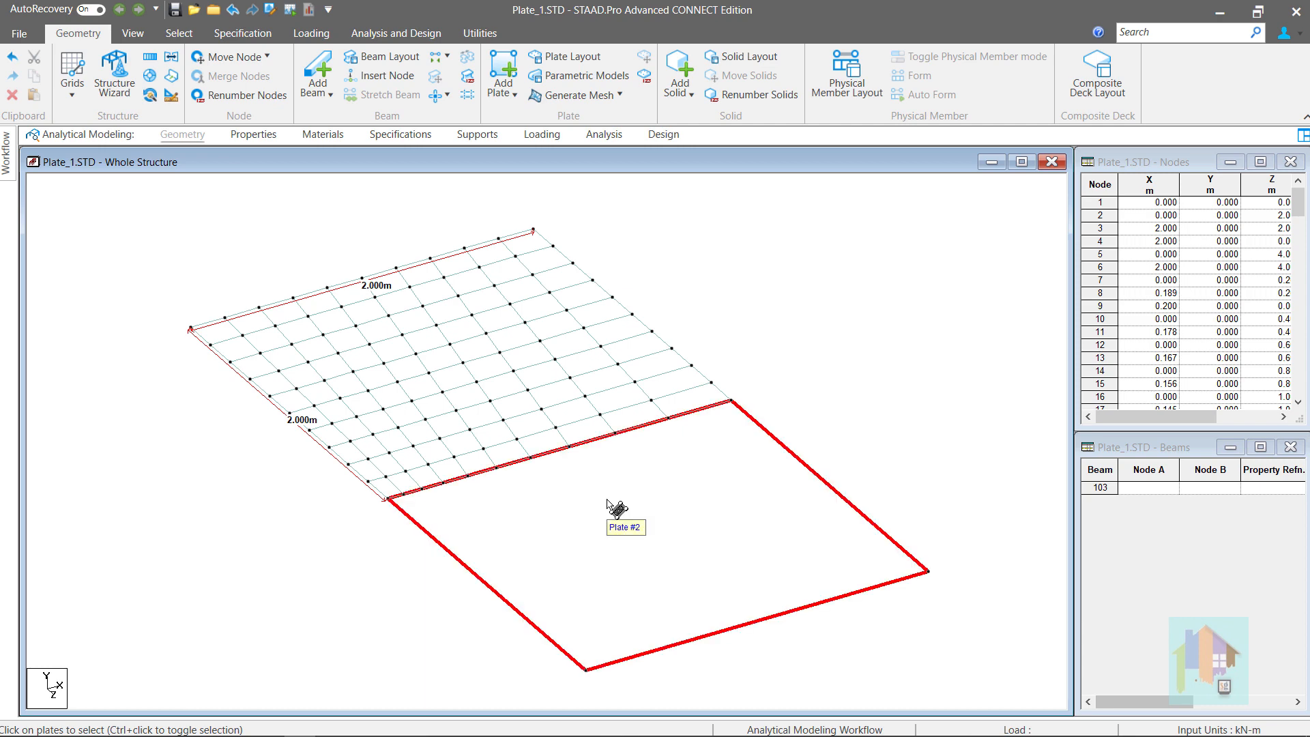
pyautogui.click(887, 396)
# Measure node spacings on the mesh: 0.091 m at the corner and 0.363 m on the far edge
pyautogui.rightClick(887, 397)
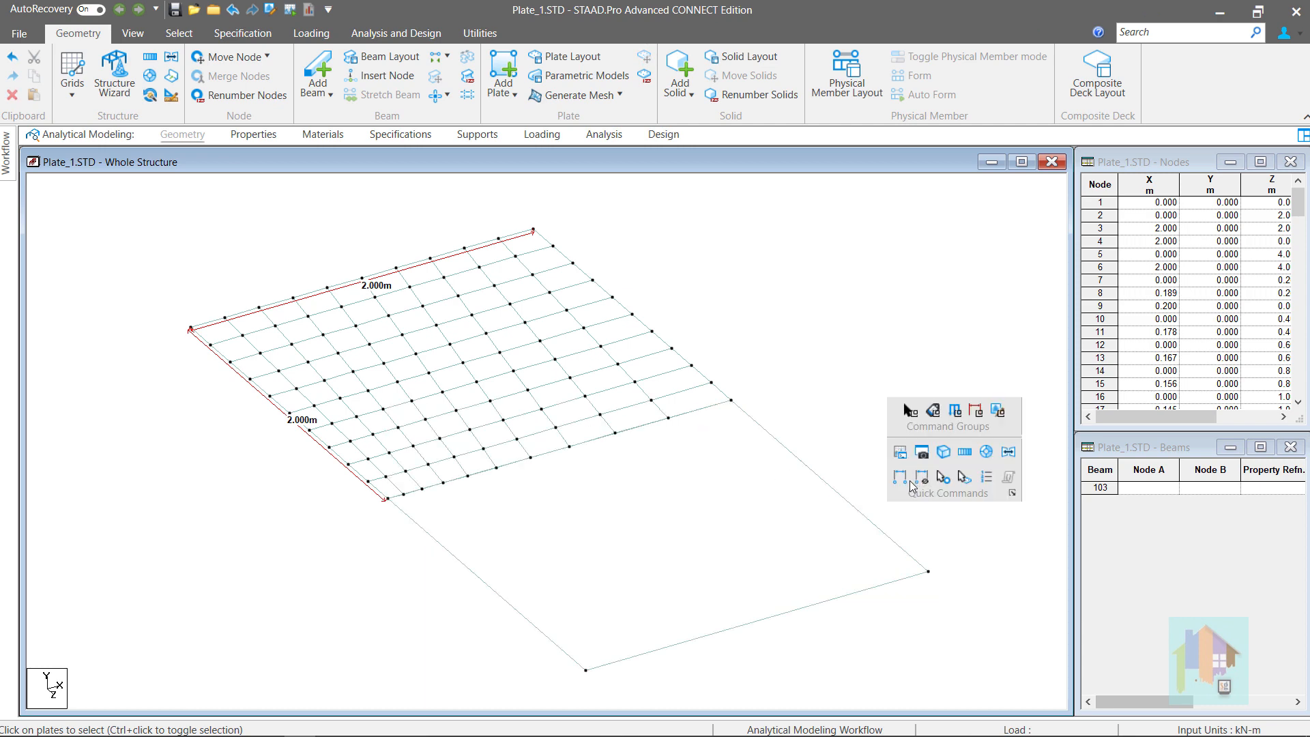
pyautogui.click(910, 481)
pyautogui.click(394, 500)
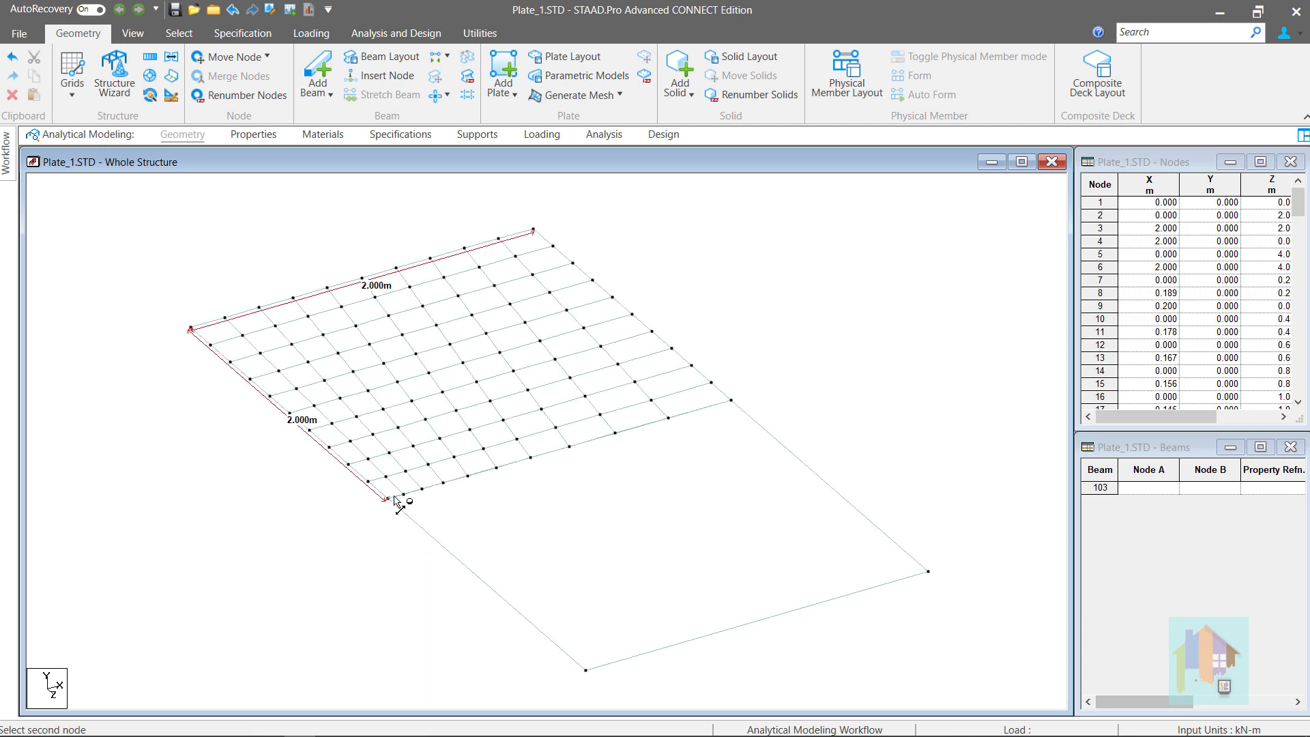
pyautogui.click(404, 495)
pyautogui.click(692, 414)
pyautogui.click(732, 401)
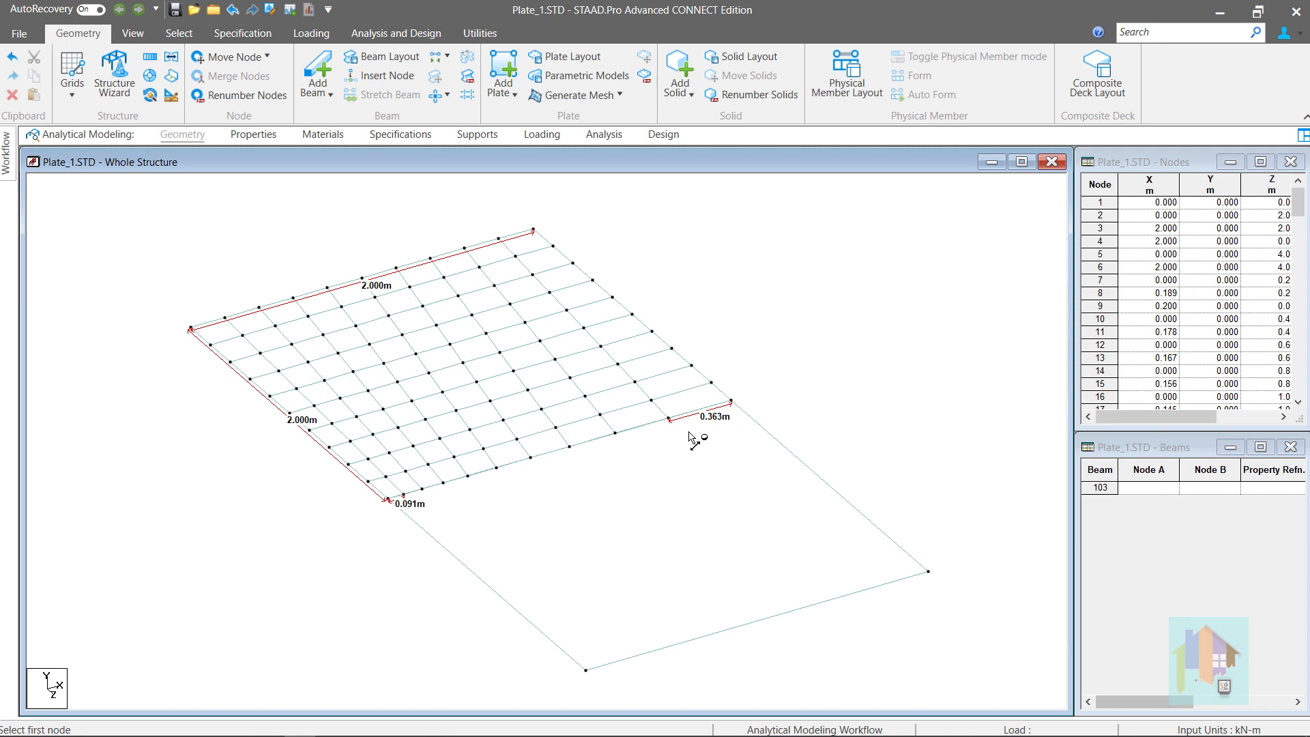
# Measure the 0.229 m lower-edge spacing, then mesh Plate #2 with bias -4 on edge DA
pyautogui.click(532, 459)
pyautogui.click(570, 447)
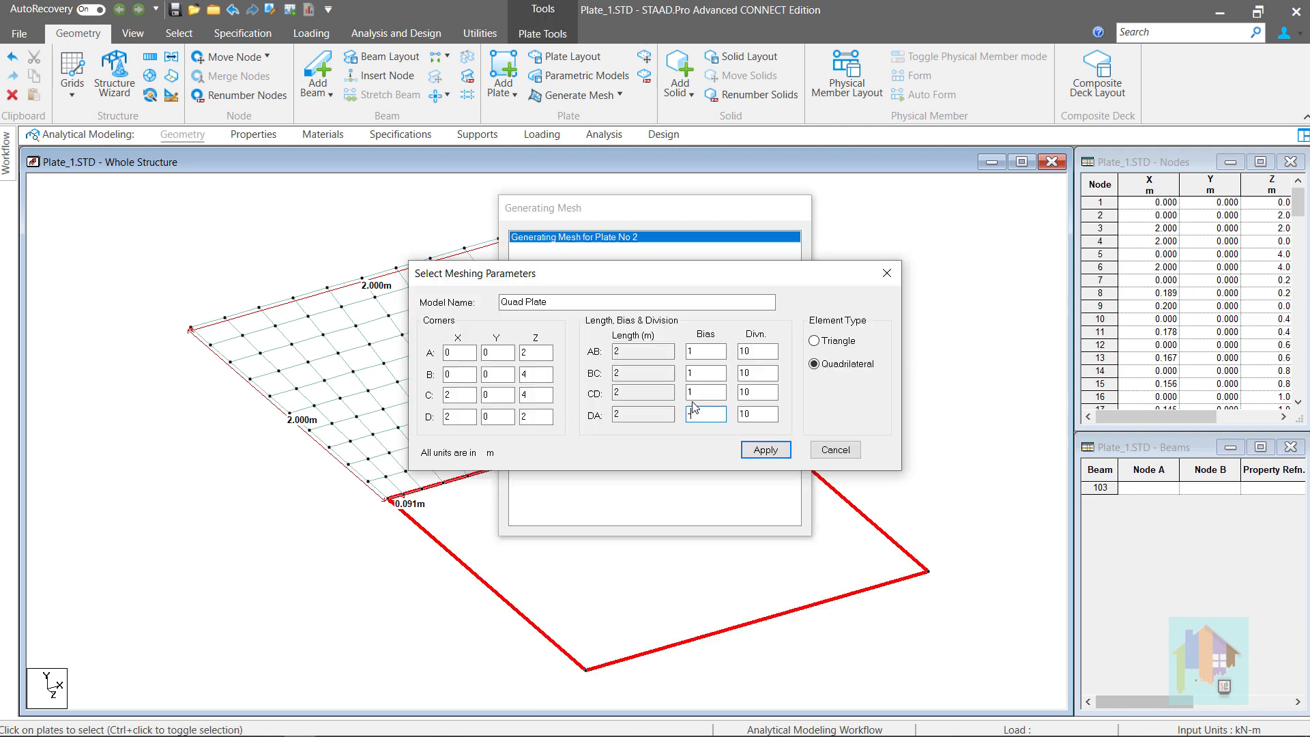
pyautogui.write('4')
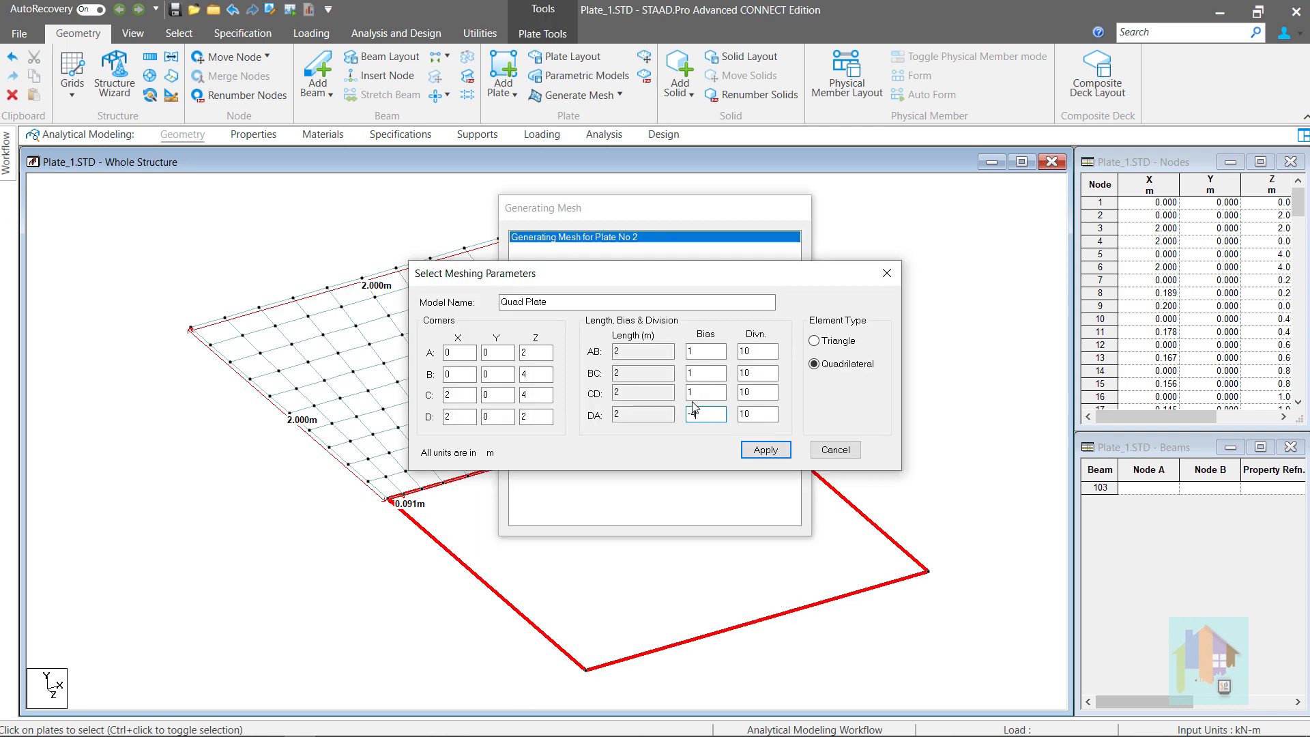
pyautogui.click(761, 449)
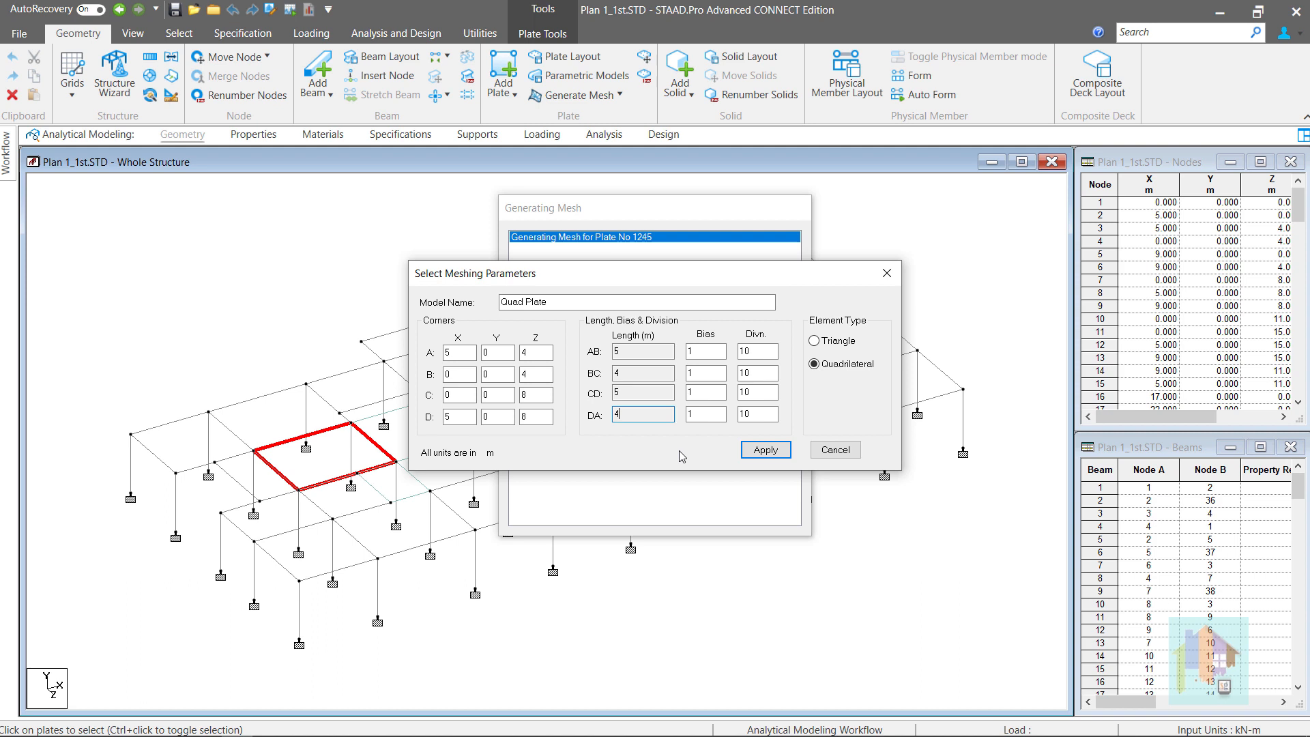
# Generate a uniform 10×10 quadrilateral mesh on plate 1245 with bias 1 on every edge
pyautogui.click(699, 415)
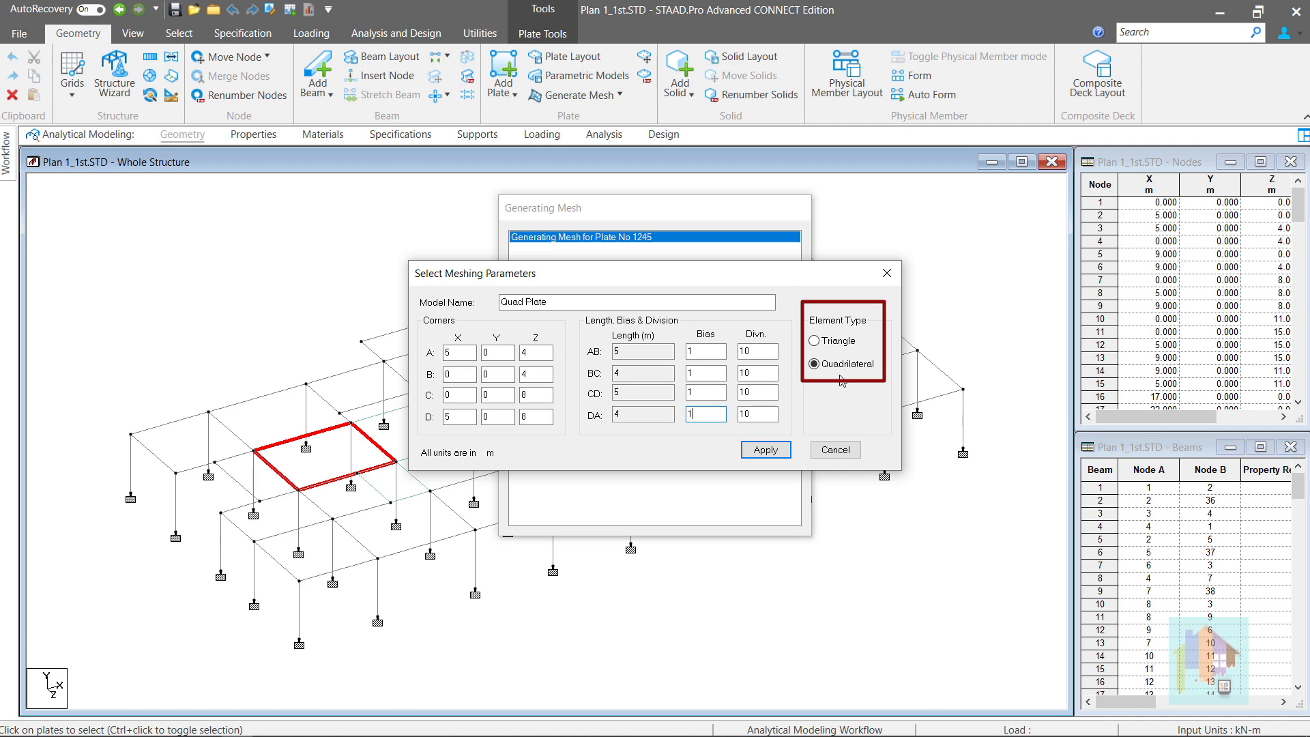
pyautogui.click(766, 451)
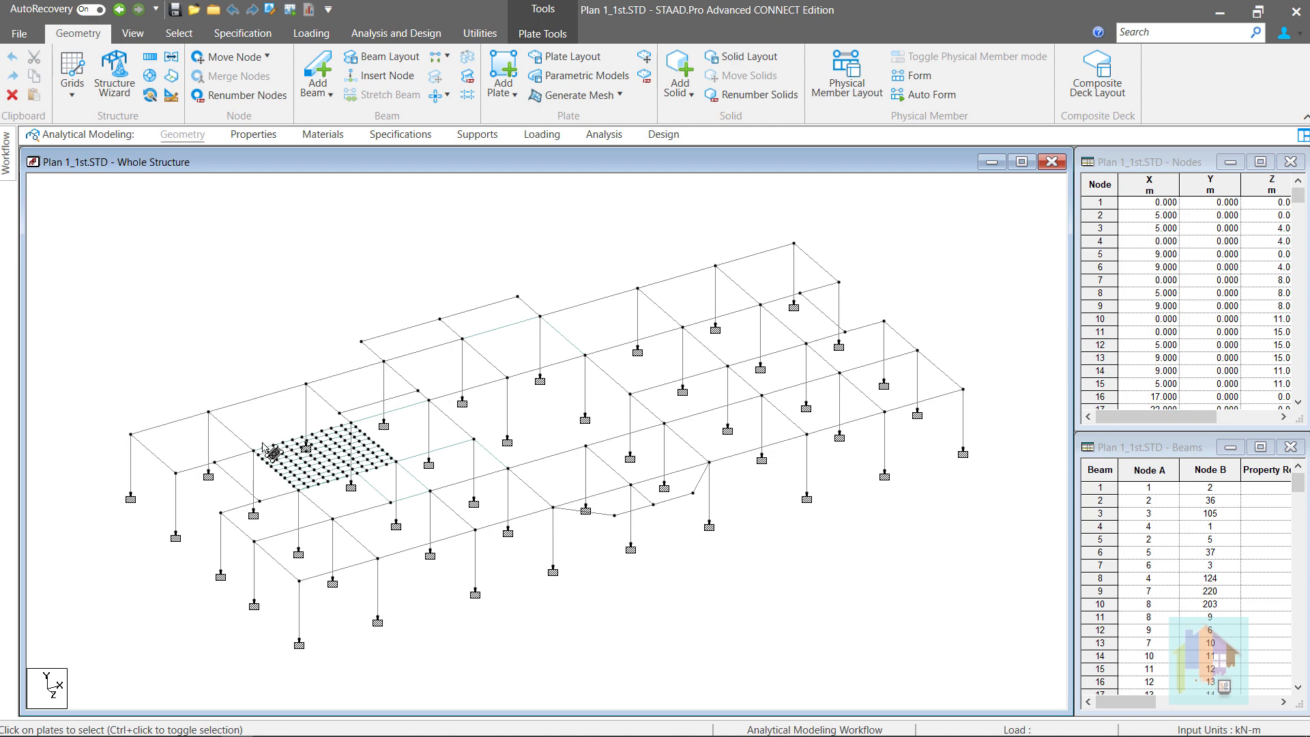
# Zoom in around the new mesh and select the adjacent unmeshed plate 1247
pyautogui.scroll(3, 273, 456)
pyautogui.scroll(4, 238, 461)
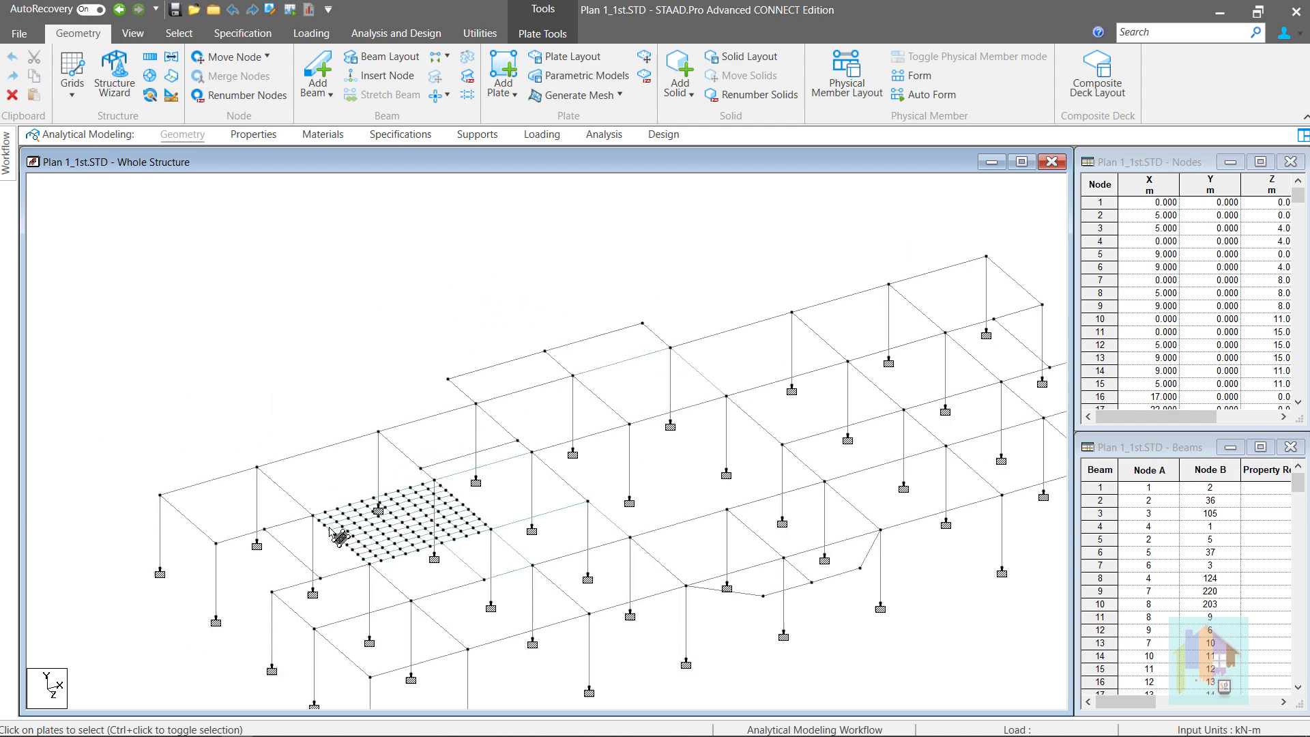
pyautogui.scroll(2, 293, 556)
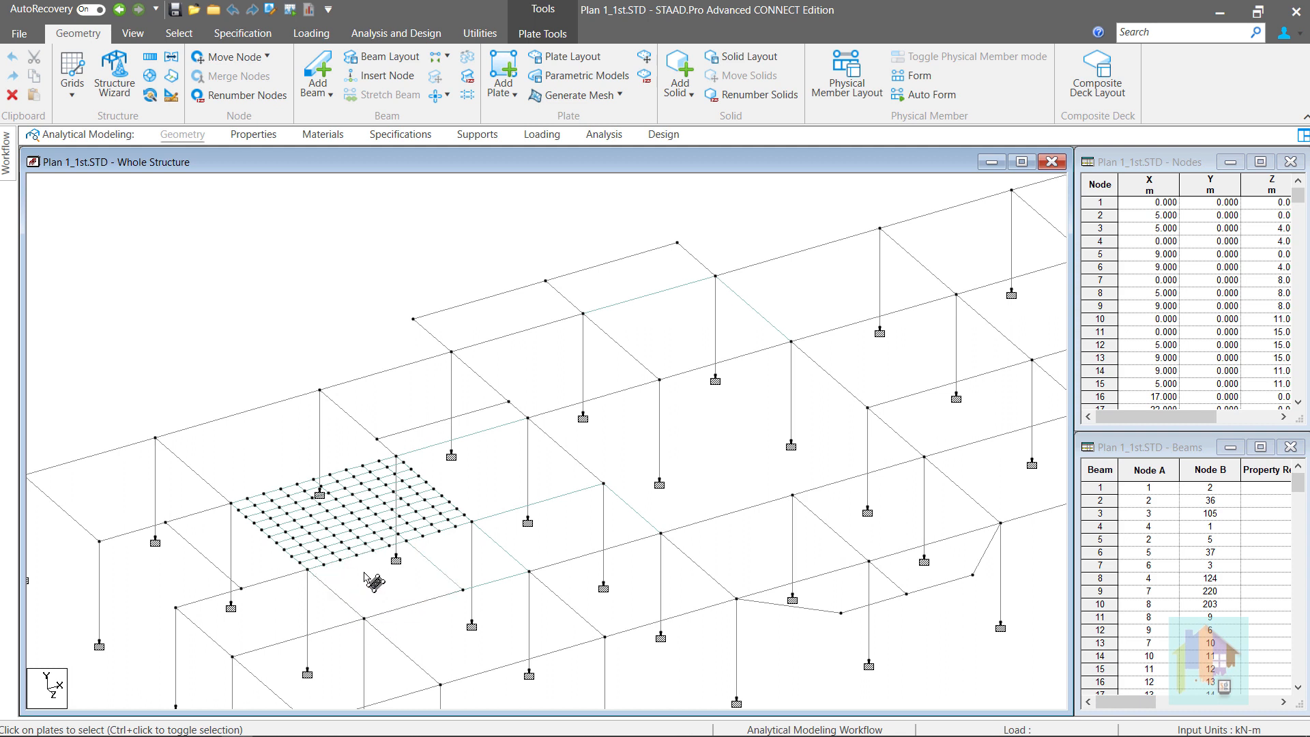
pyautogui.click(389, 540)
pyautogui.click(407, 538)
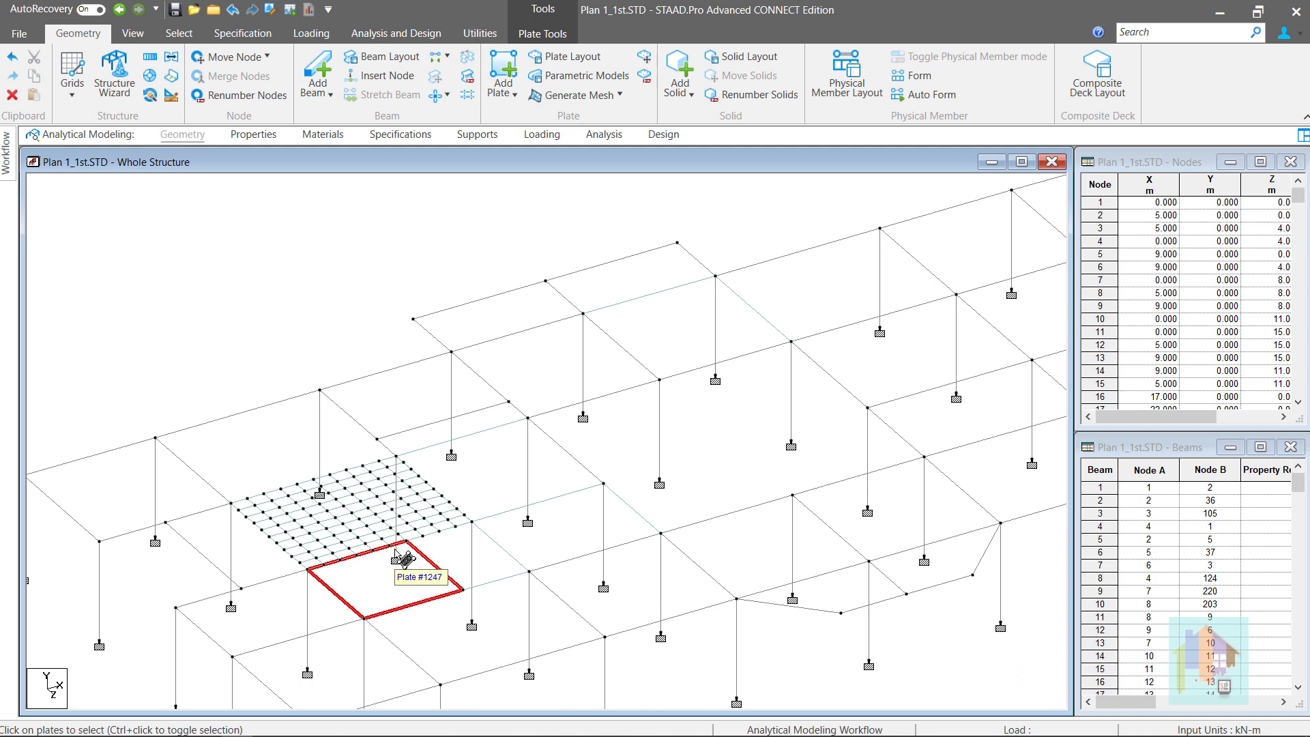
# Mesh plate 1247 into a 6×6 quadrilateral grid, with 6 divisions on every edge
pyautogui.rightClick(412, 585)
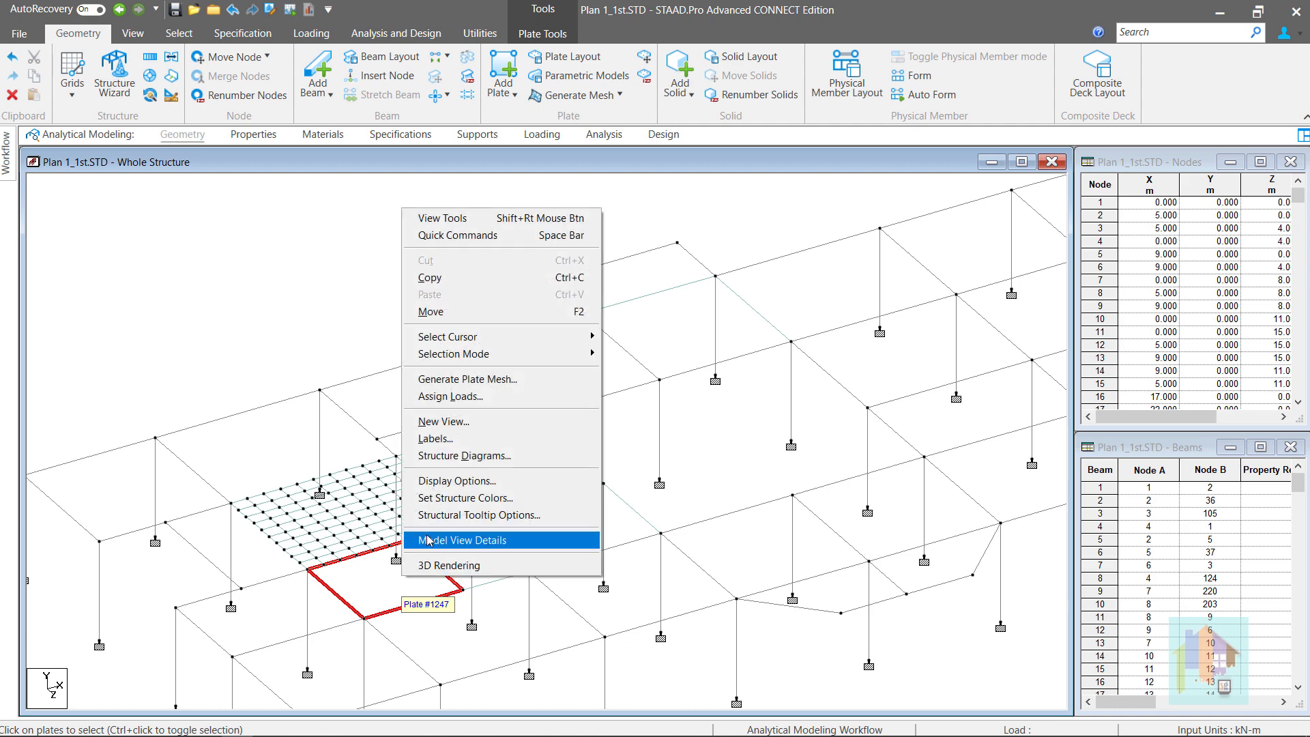
pyautogui.click(439, 374)
pyautogui.click(583, 429)
pyautogui.click(602, 385)
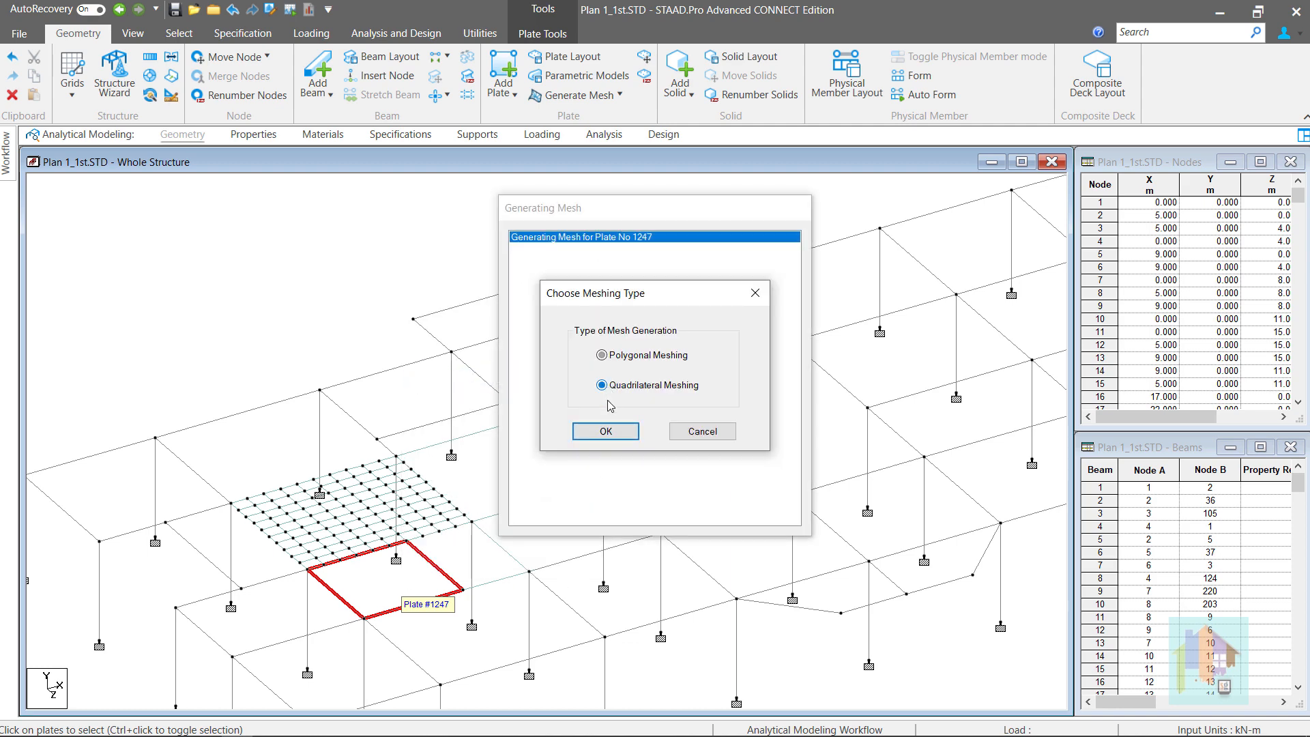
pyautogui.click(606, 430)
pyautogui.doubleClick(751, 351)
pyautogui.write('6')
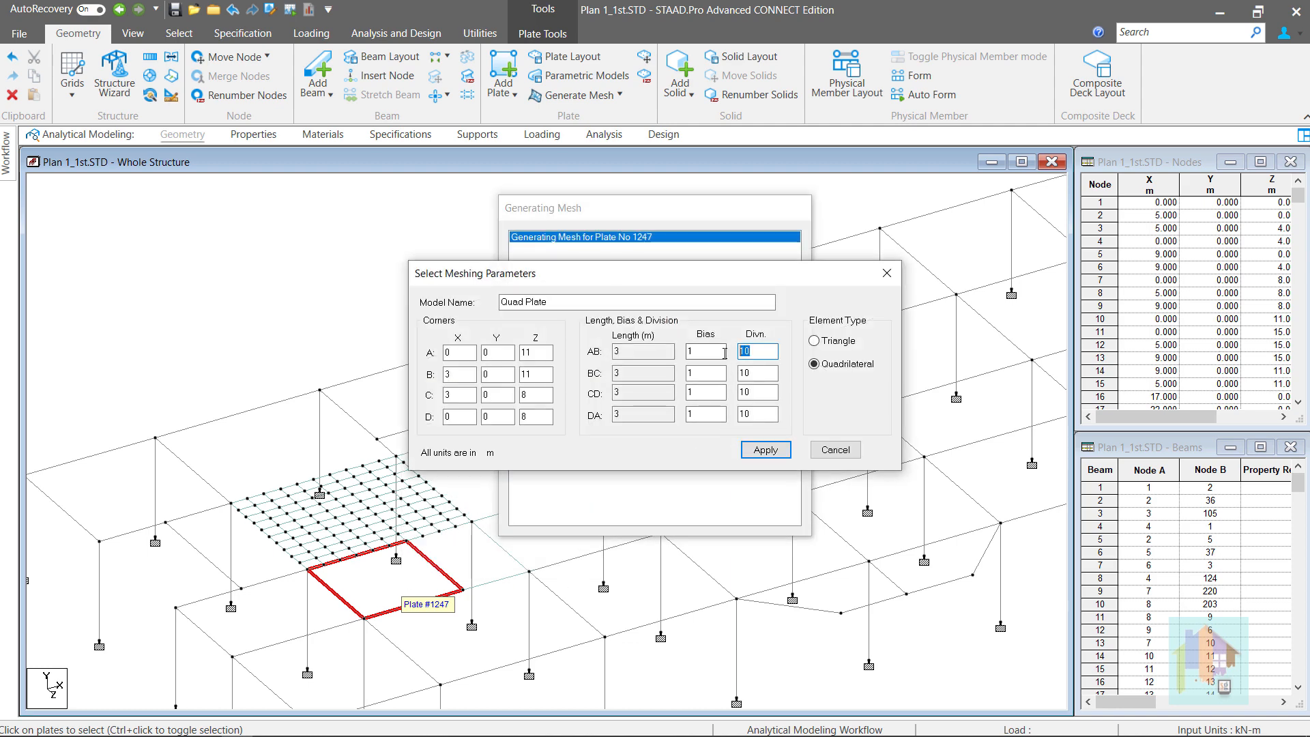
pyautogui.click(753, 374)
pyautogui.write('6')
pyautogui.moveTo(753, 374); pyautogui.dragTo(733, 415)
pyautogui.write('66')
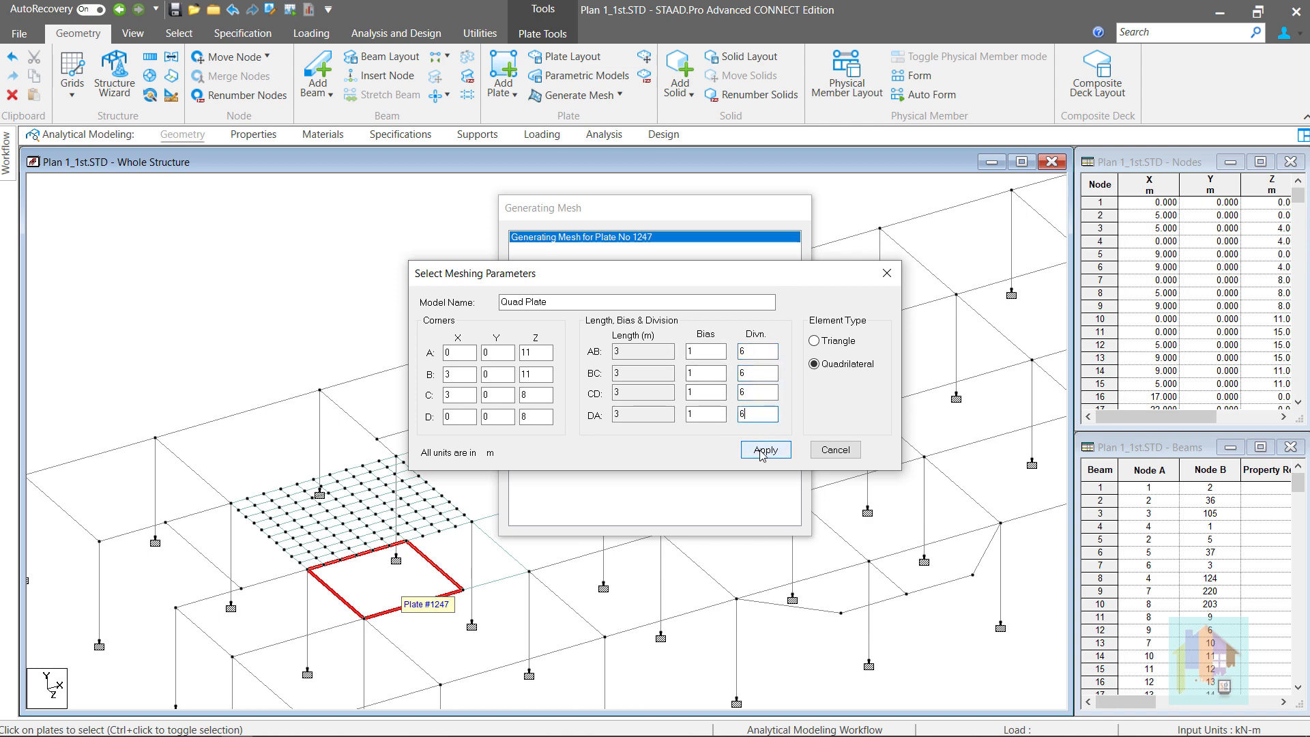
pyautogui.click(763, 452)
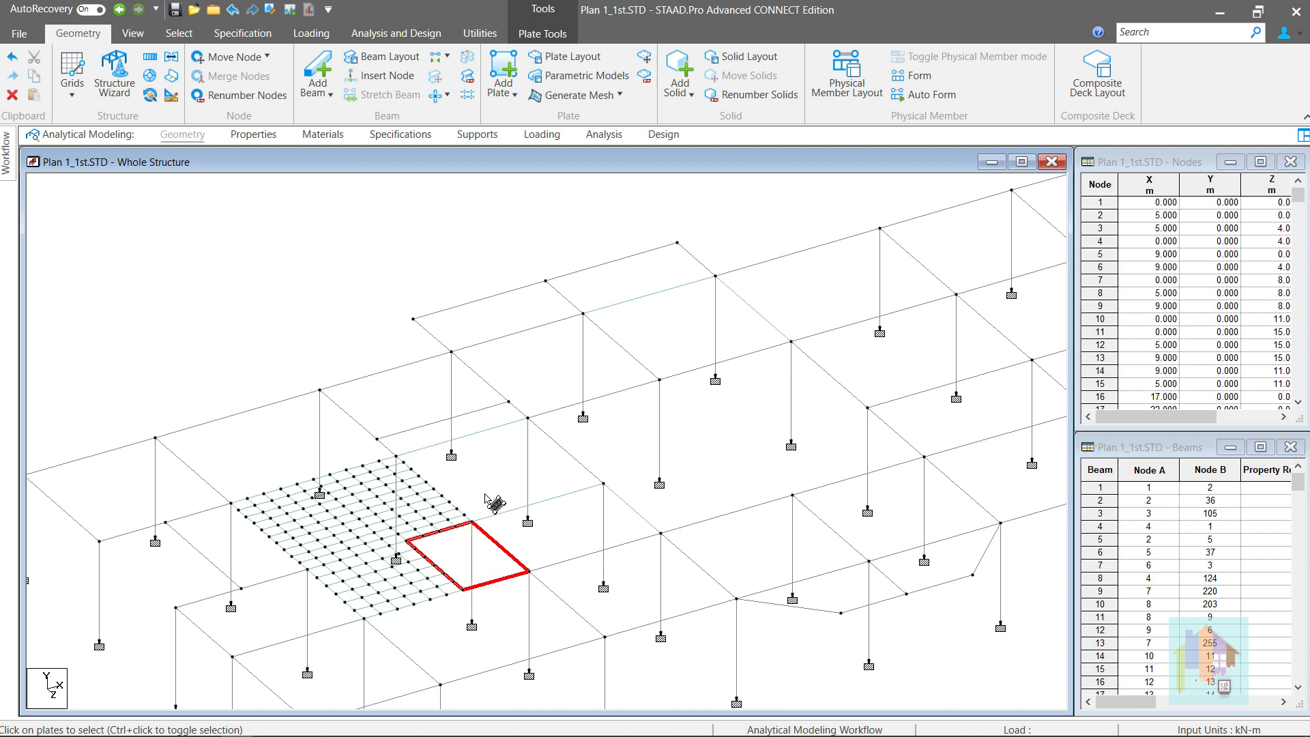
pyautogui.click(420, 403)
# Select the plate beside the first mesh and divide it into a 10×10 quadrilateral mesh
pyautogui.scroll(1, 326, 562)
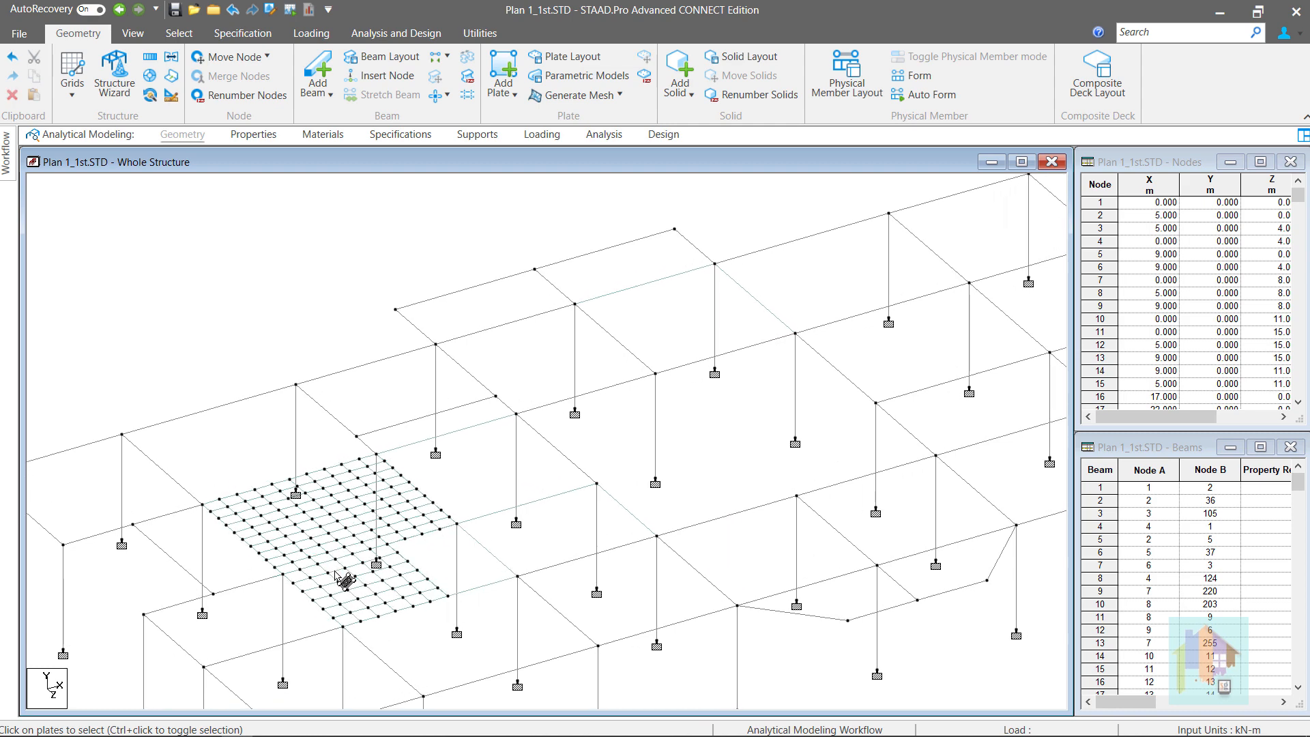
pyautogui.click(345, 580)
pyautogui.click(477, 497)
pyautogui.keyDown('ctrl'); pyautogui.click(546, 539); pyautogui.keyUp('ctrl')
pyautogui.rightClick(540, 546)
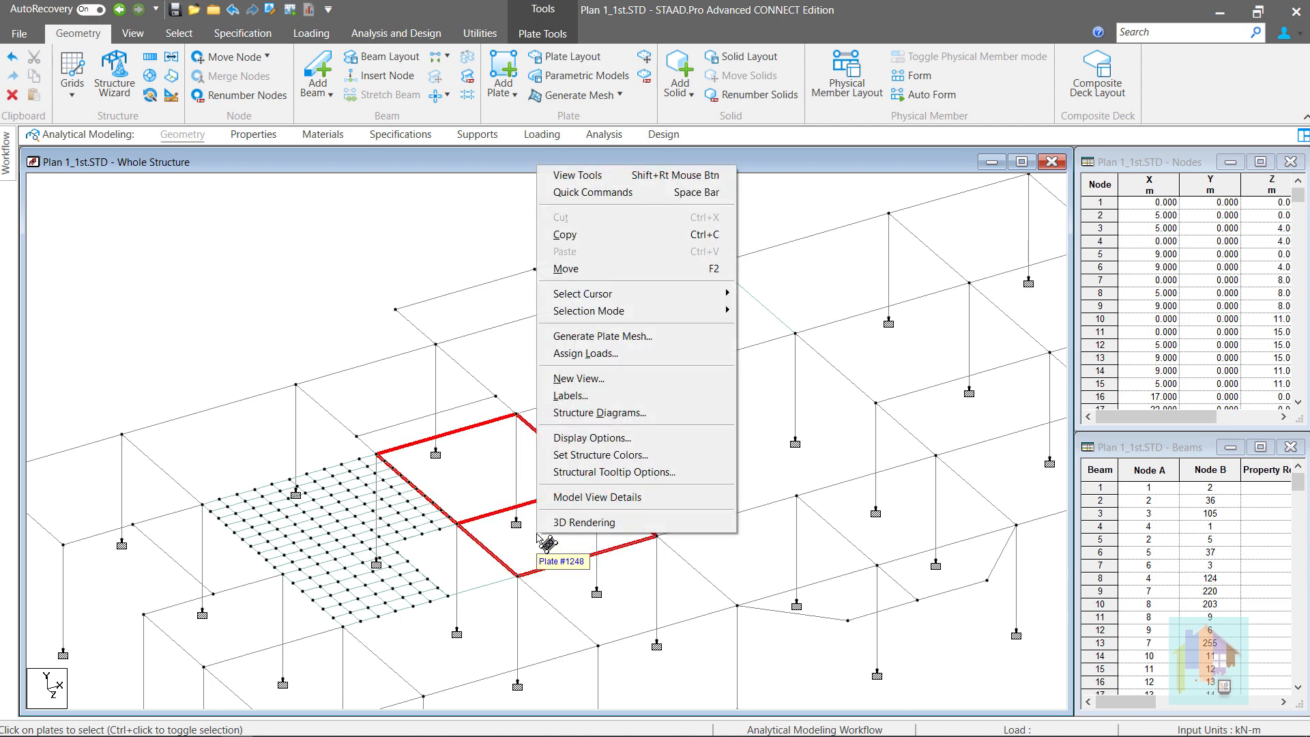
pyautogui.click(588, 336)
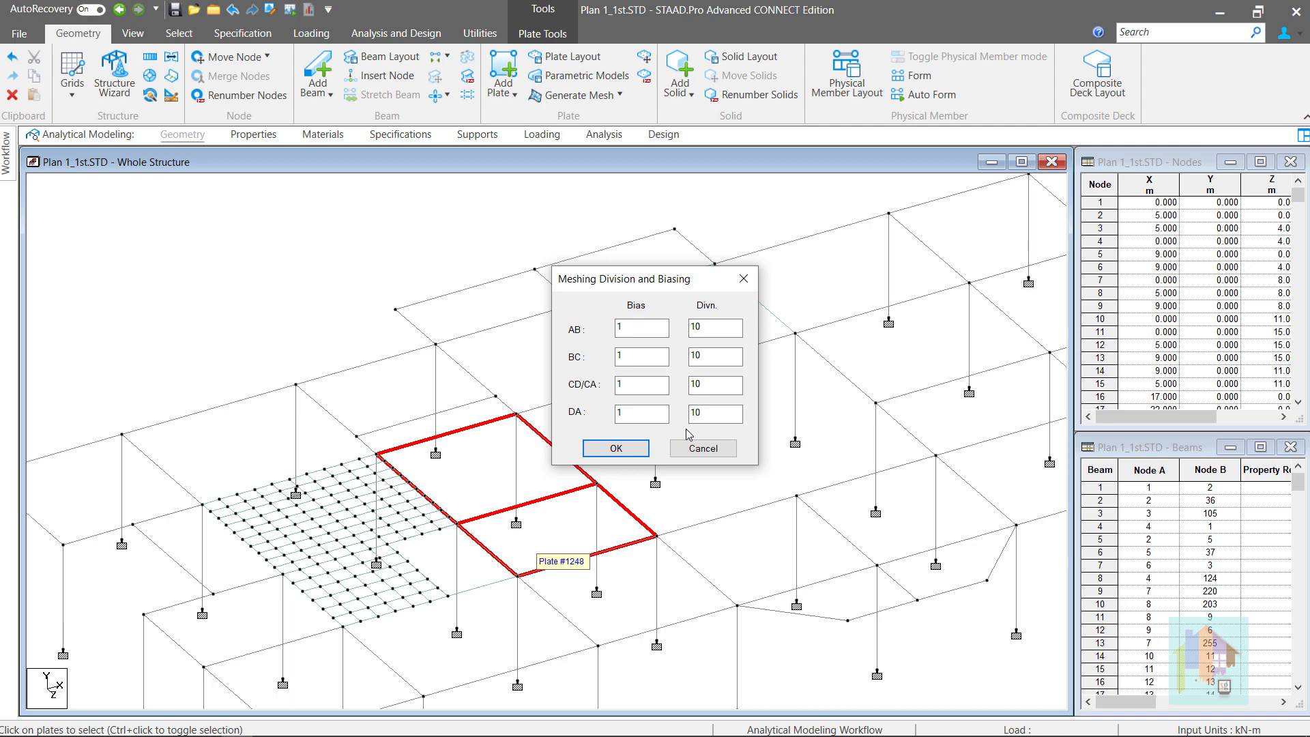
pyautogui.click(626, 449)
pyautogui.click(619, 386)
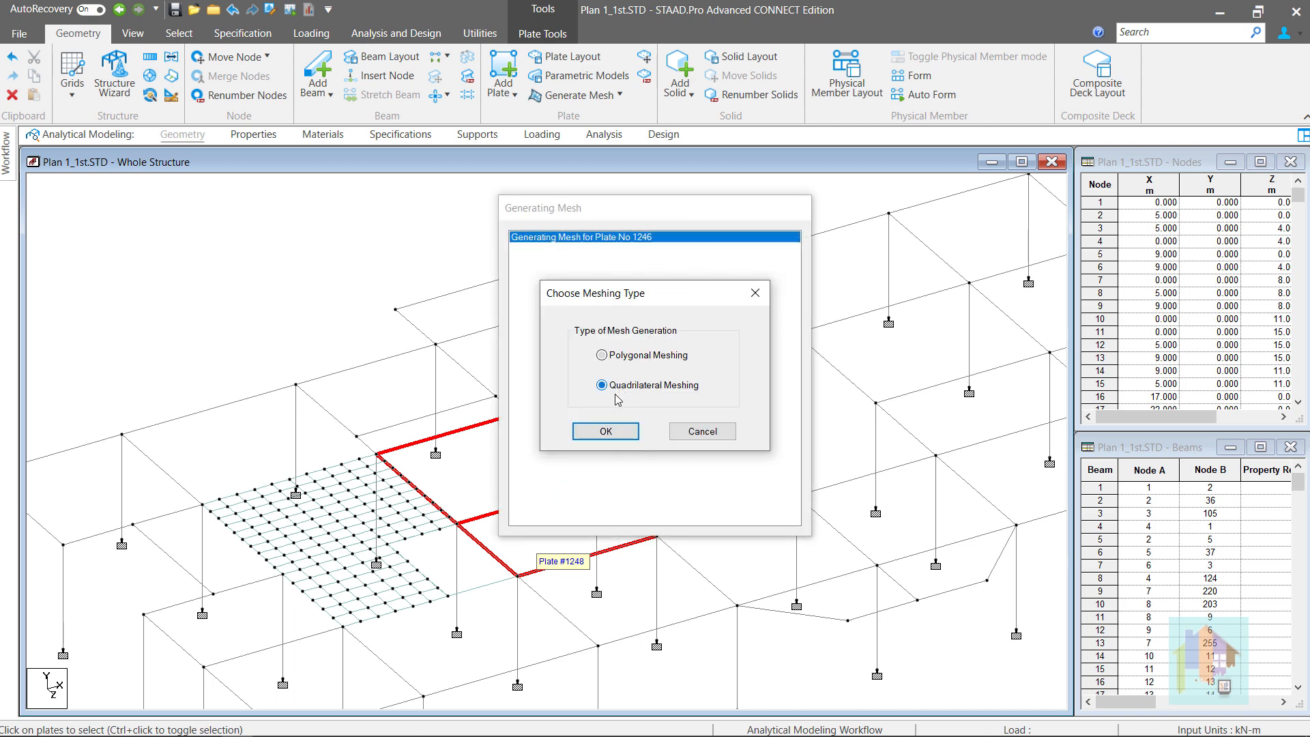
pyautogui.click(620, 433)
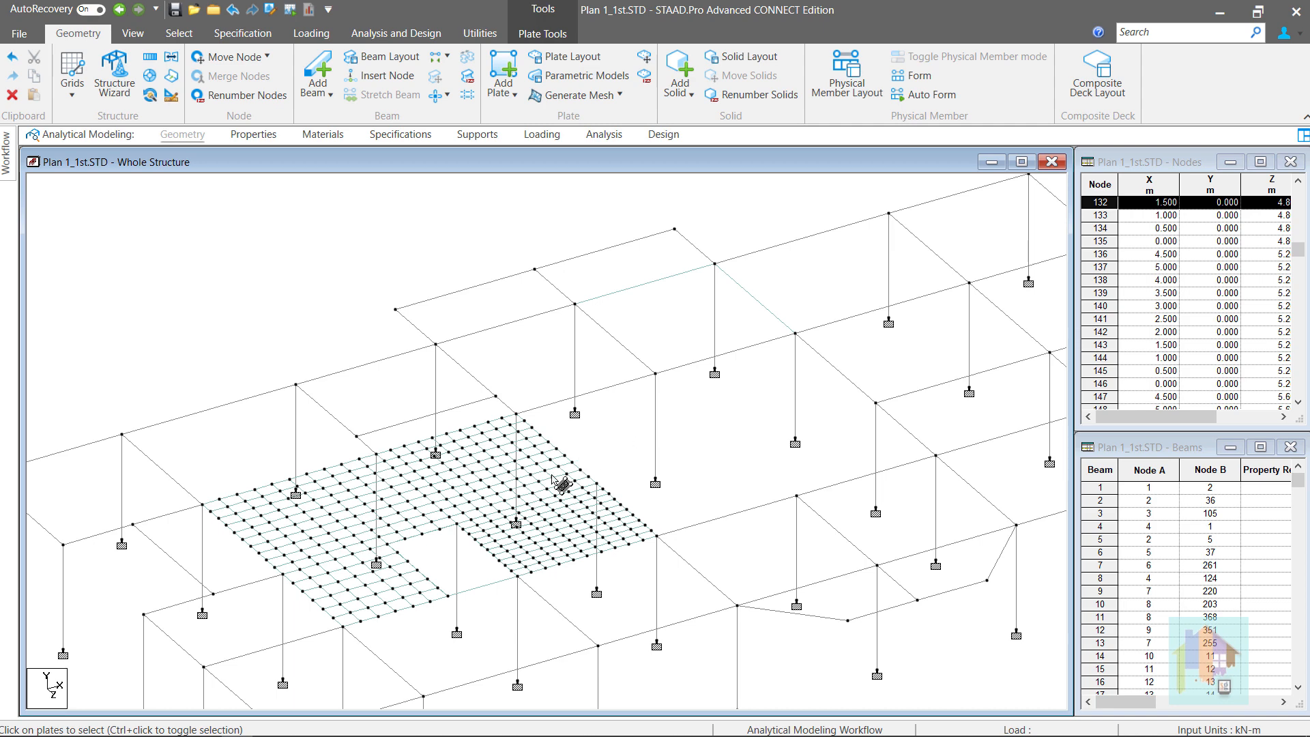
# Delete one element of the new quadrilateral mesh to leave a square hole
pyautogui.scroll(1, 479, 531)
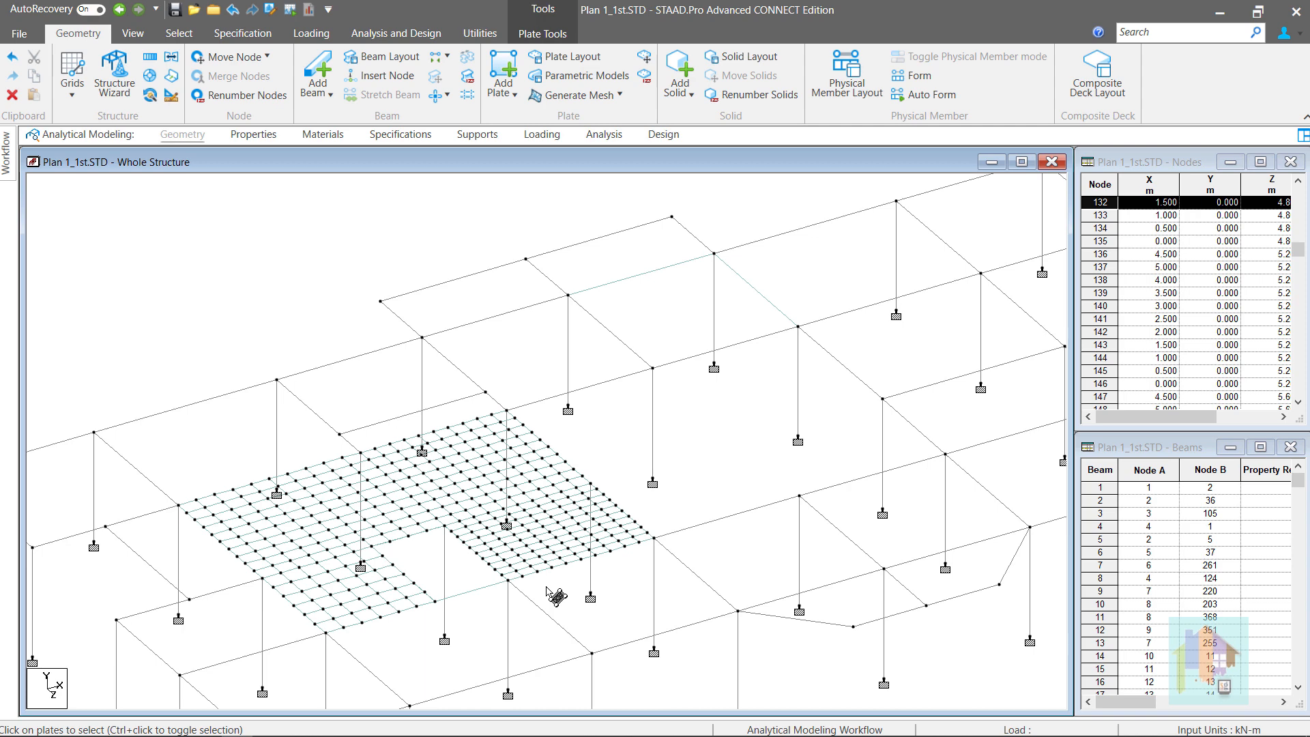
pyautogui.click(469, 585)
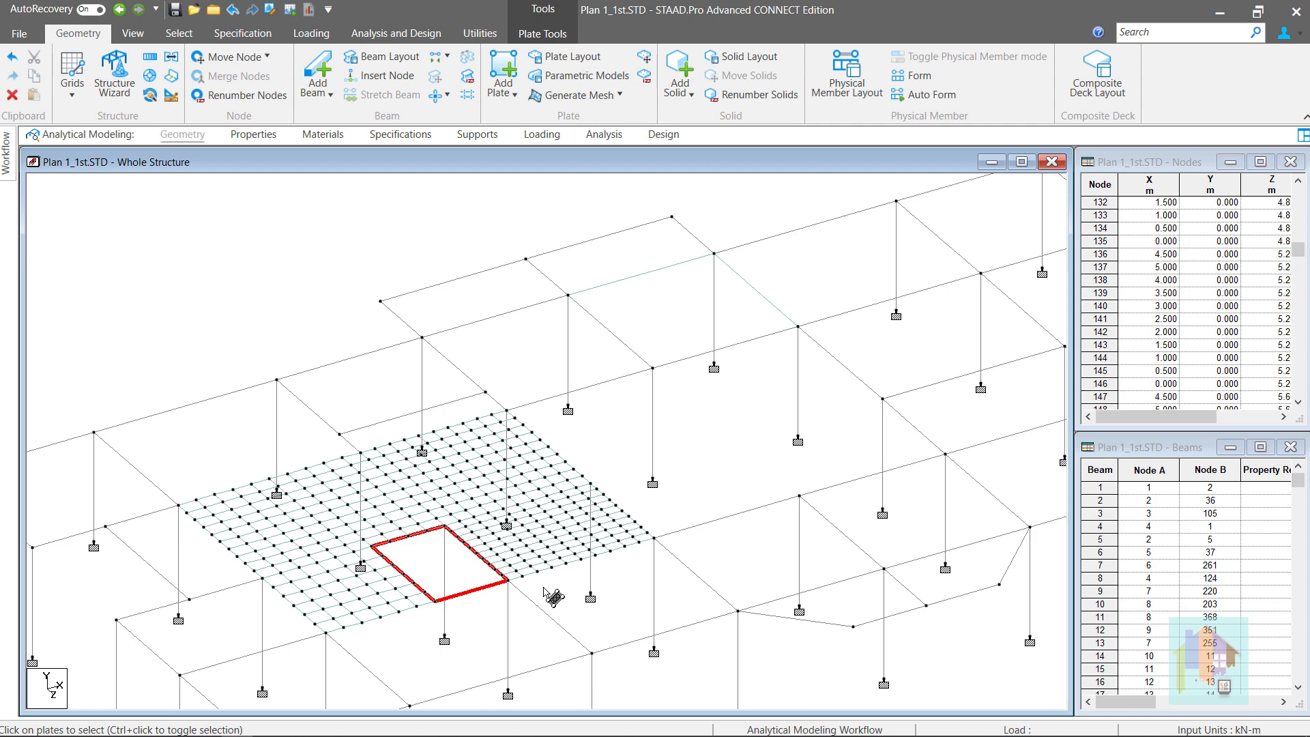
pyautogui.press('Delete')
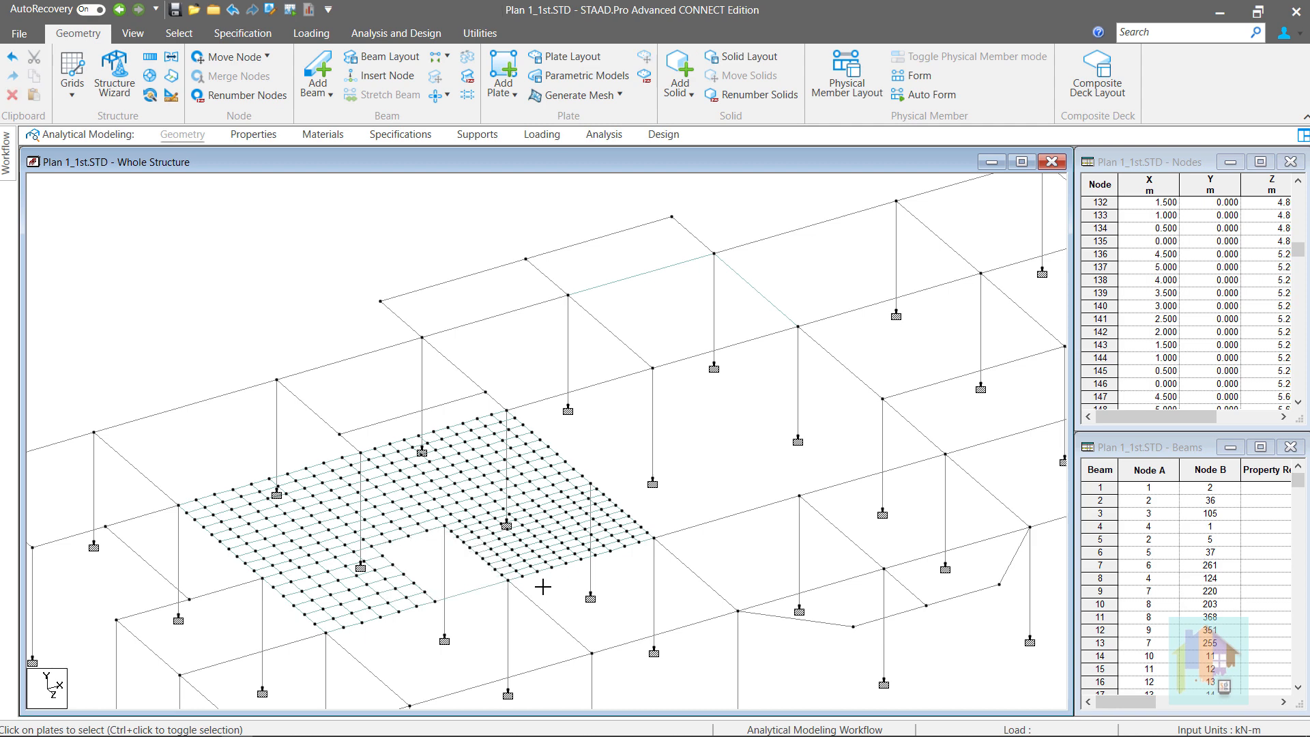
# Outline a polygonal mesh boundary through (9,0,15), (13,0,15), (13,0,17) and (11,0,17)
pyautogui.click(605, 97)
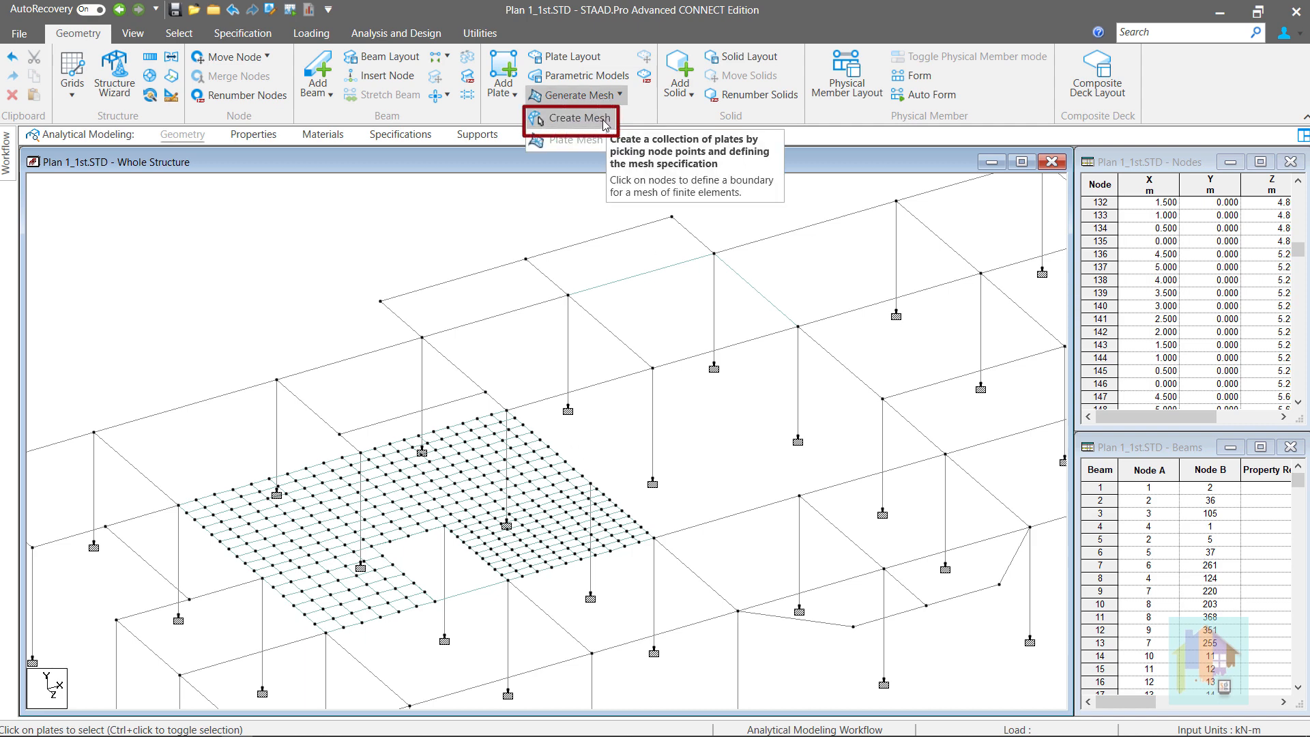
pyautogui.click(601, 118)
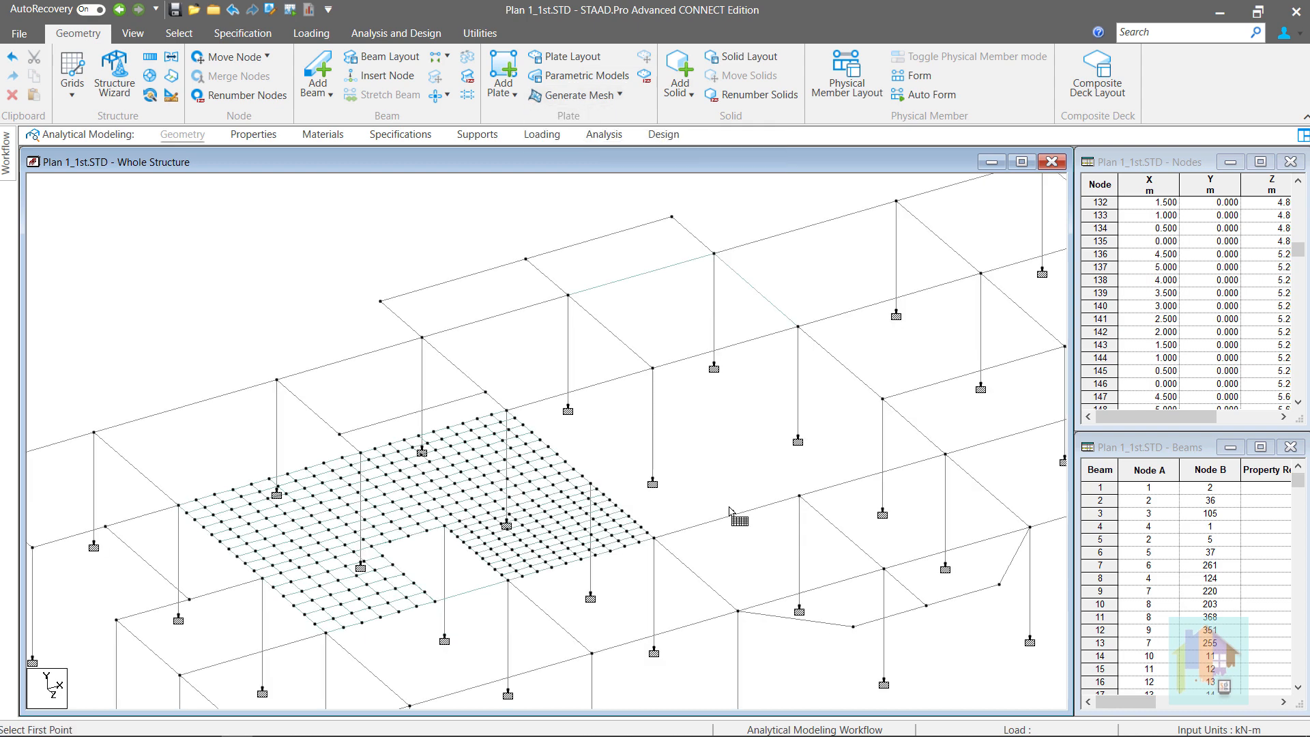
pyautogui.click(739, 611)
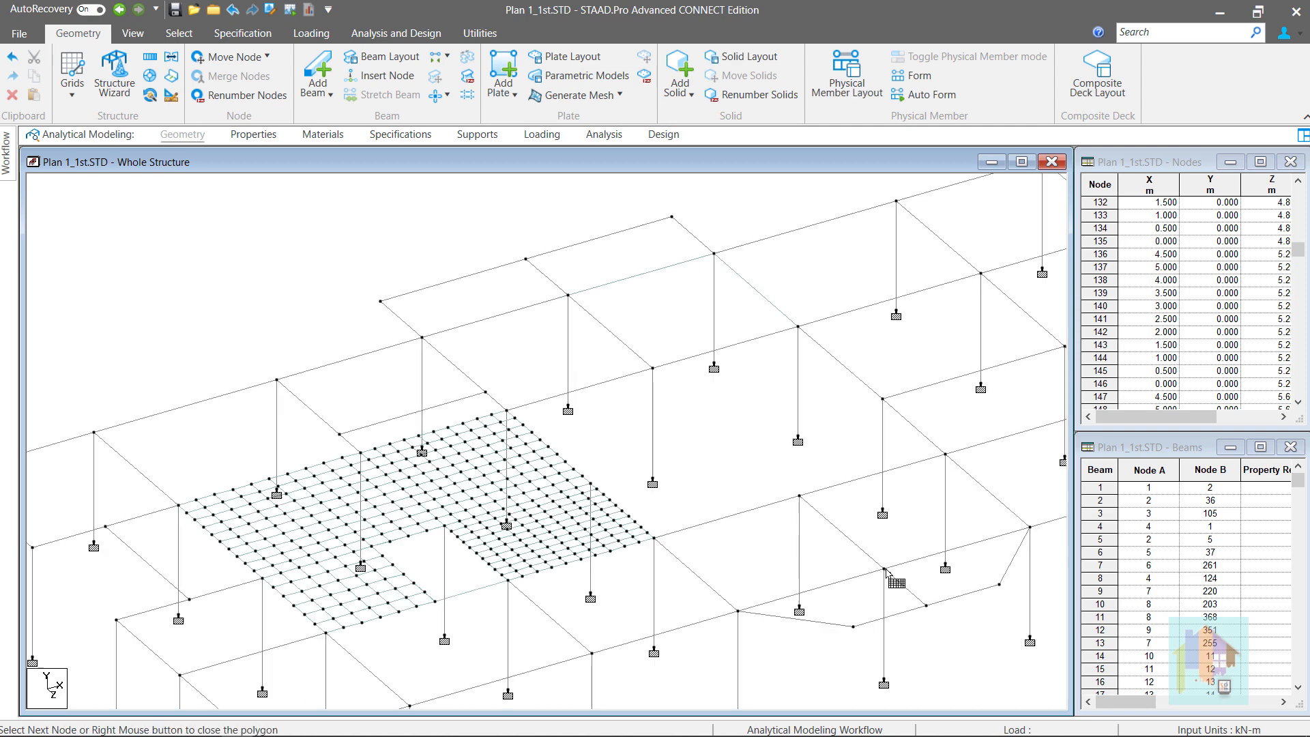
pyautogui.click(926, 606)
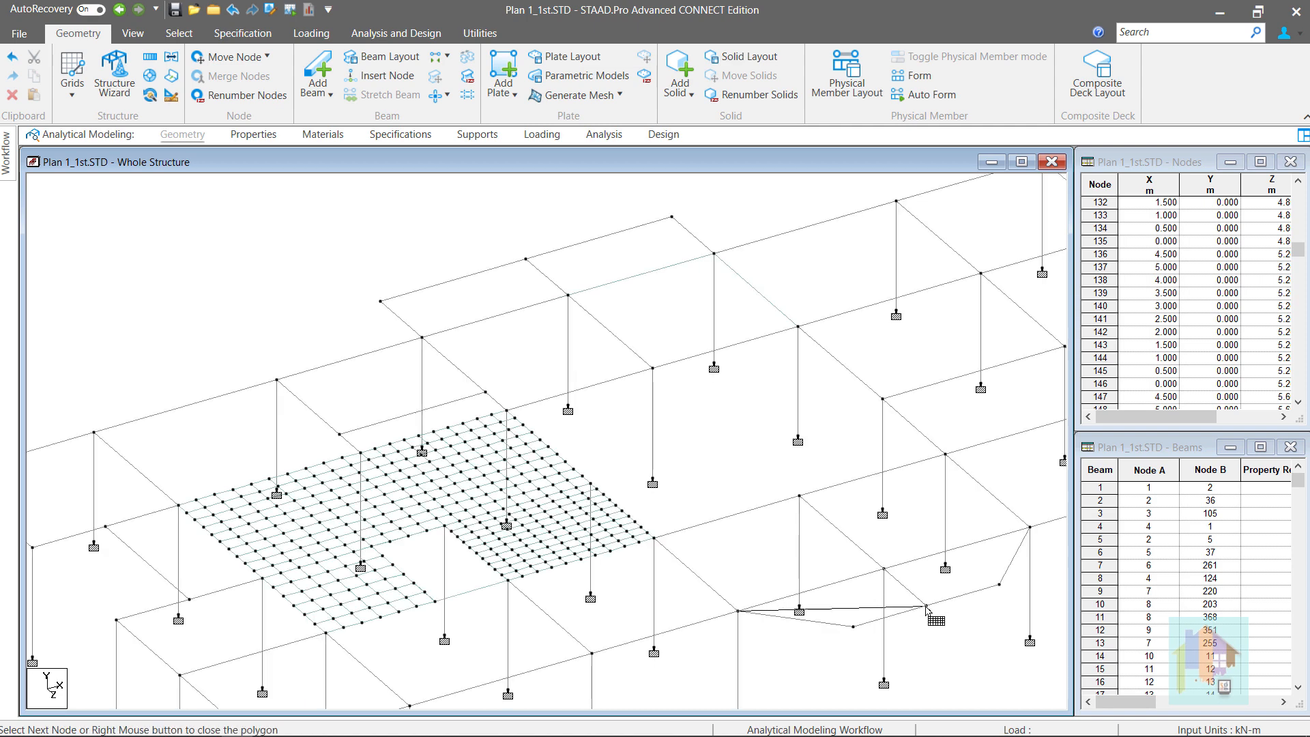
pyautogui.click(853, 627)
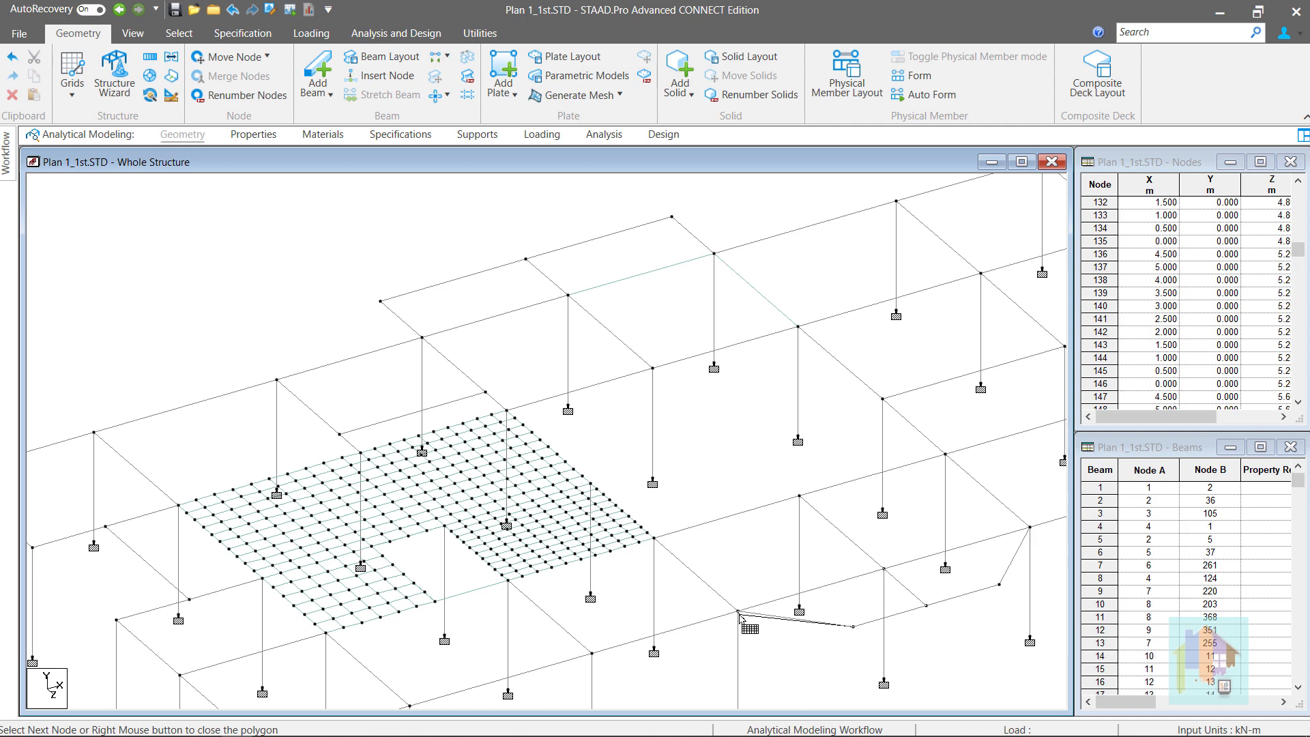
pyautogui.rightClick(778, 634)
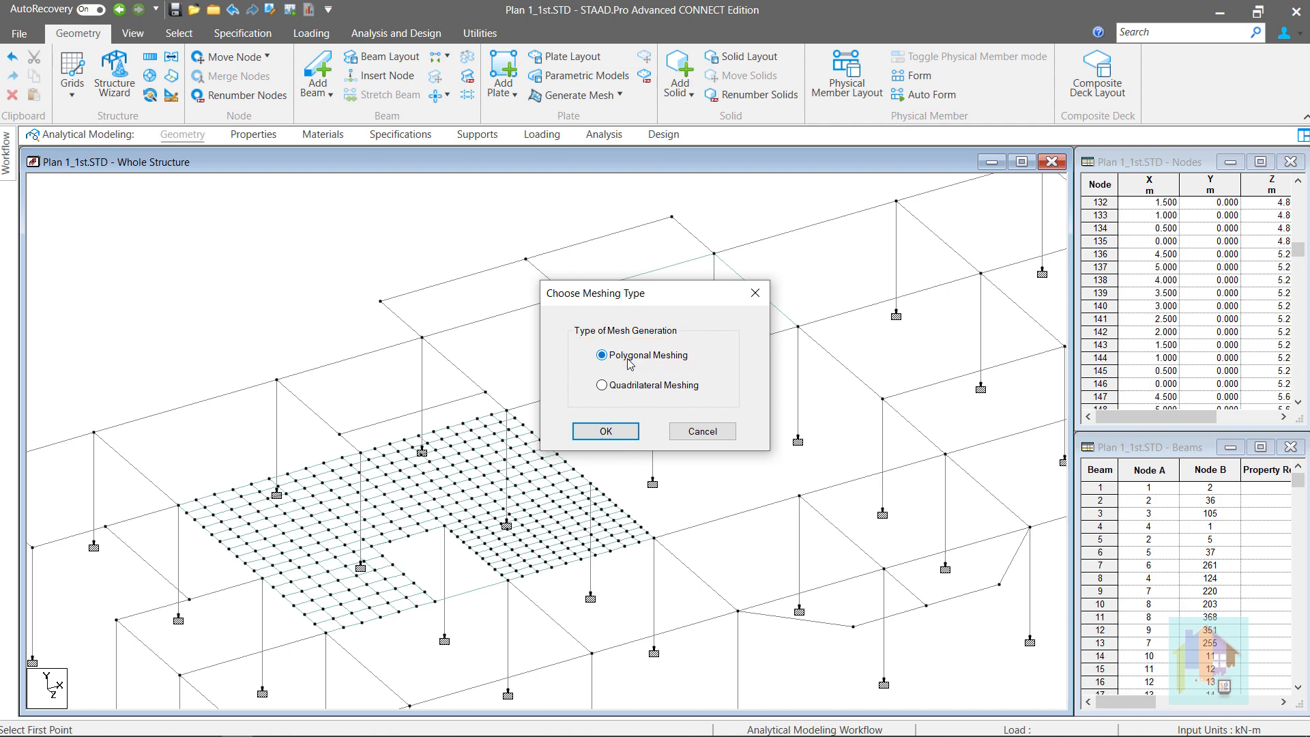
pyautogui.click(607, 431)
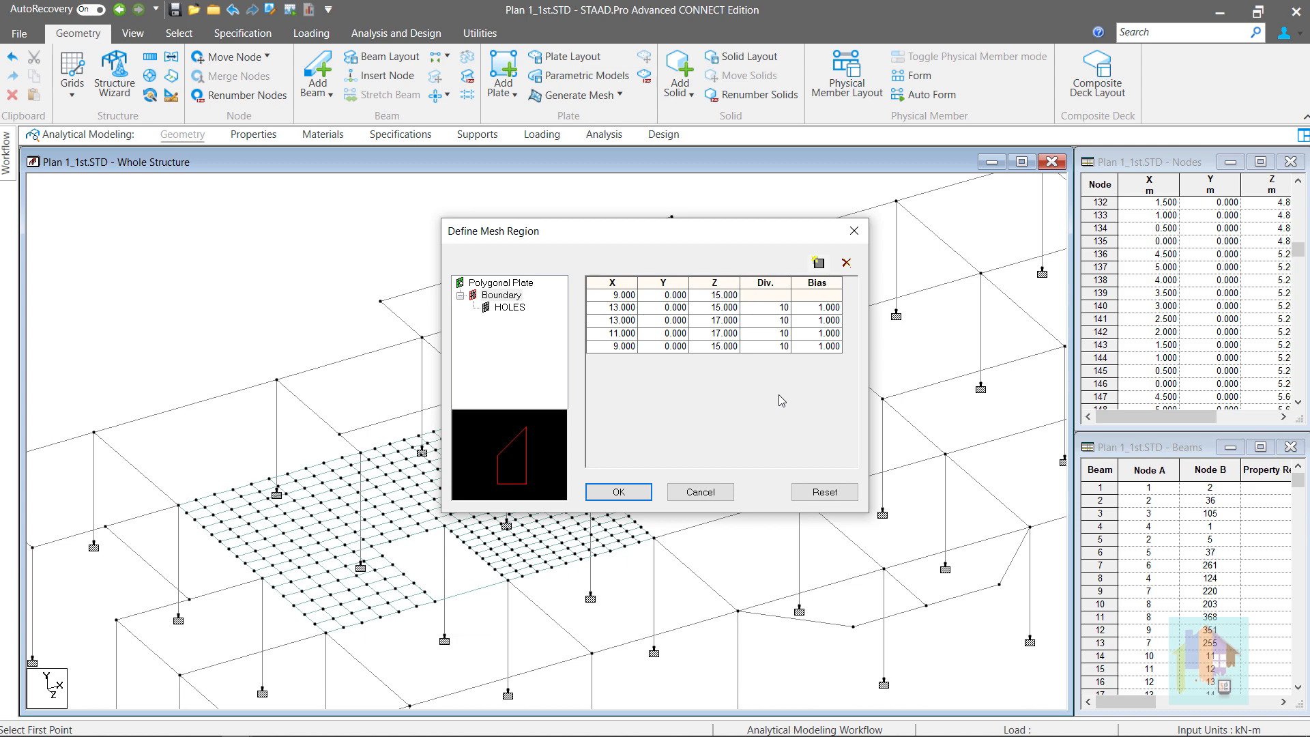
pyautogui.click(599, 296)
pyautogui.click(594, 348)
pyautogui.click(819, 263)
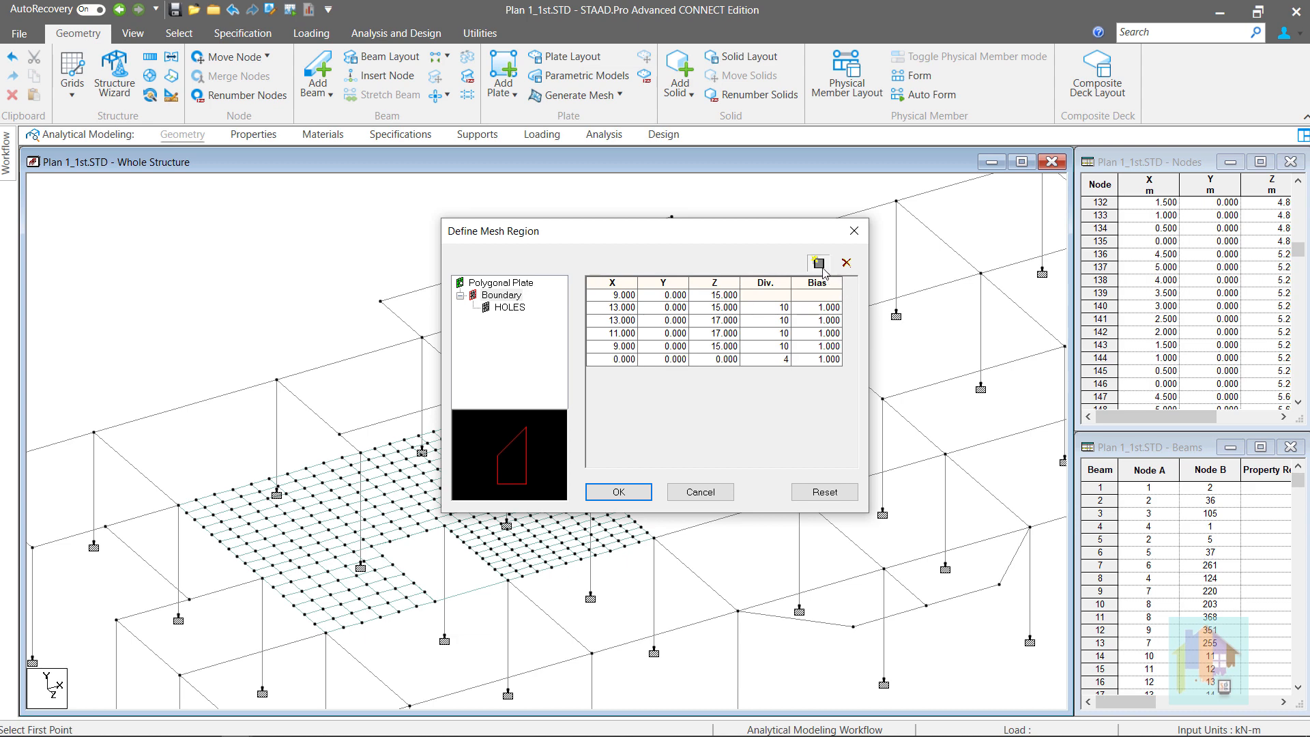
pyautogui.click(603, 362)
pyautogui.click(848, 263)
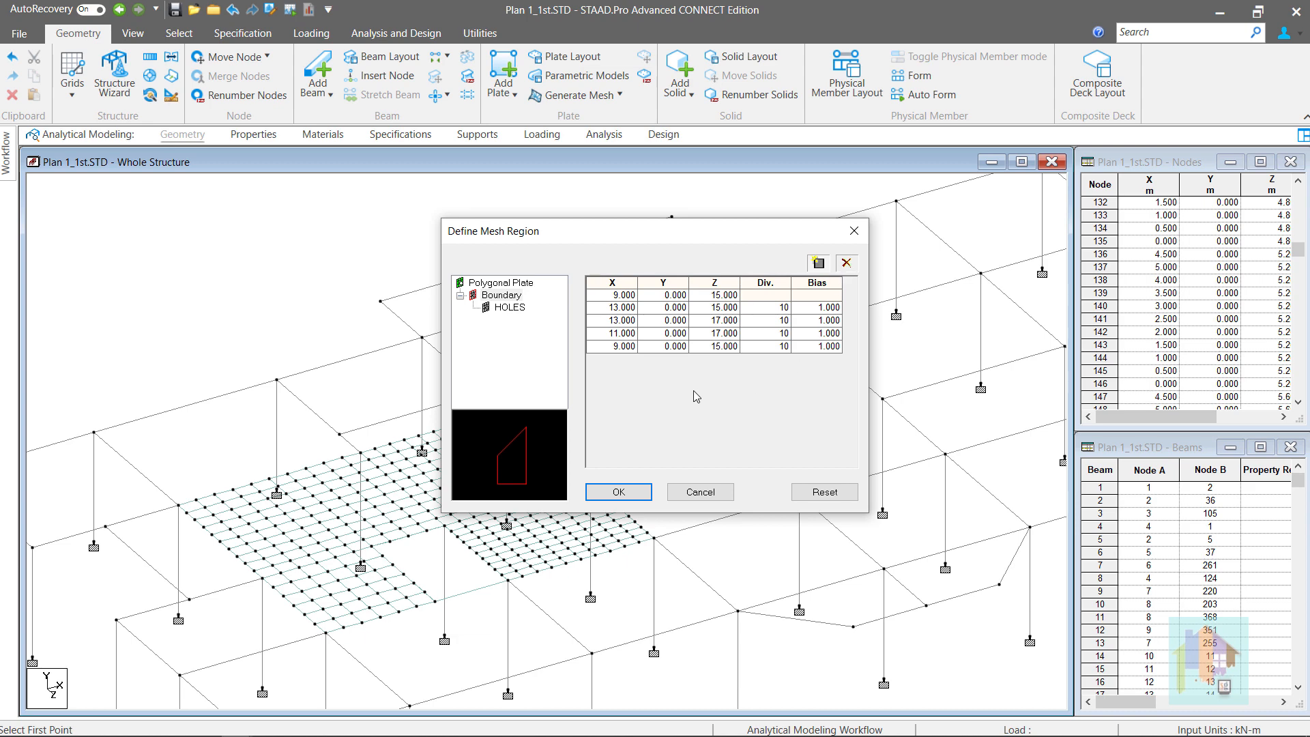
pyautogui.doubleClick(558, 445)
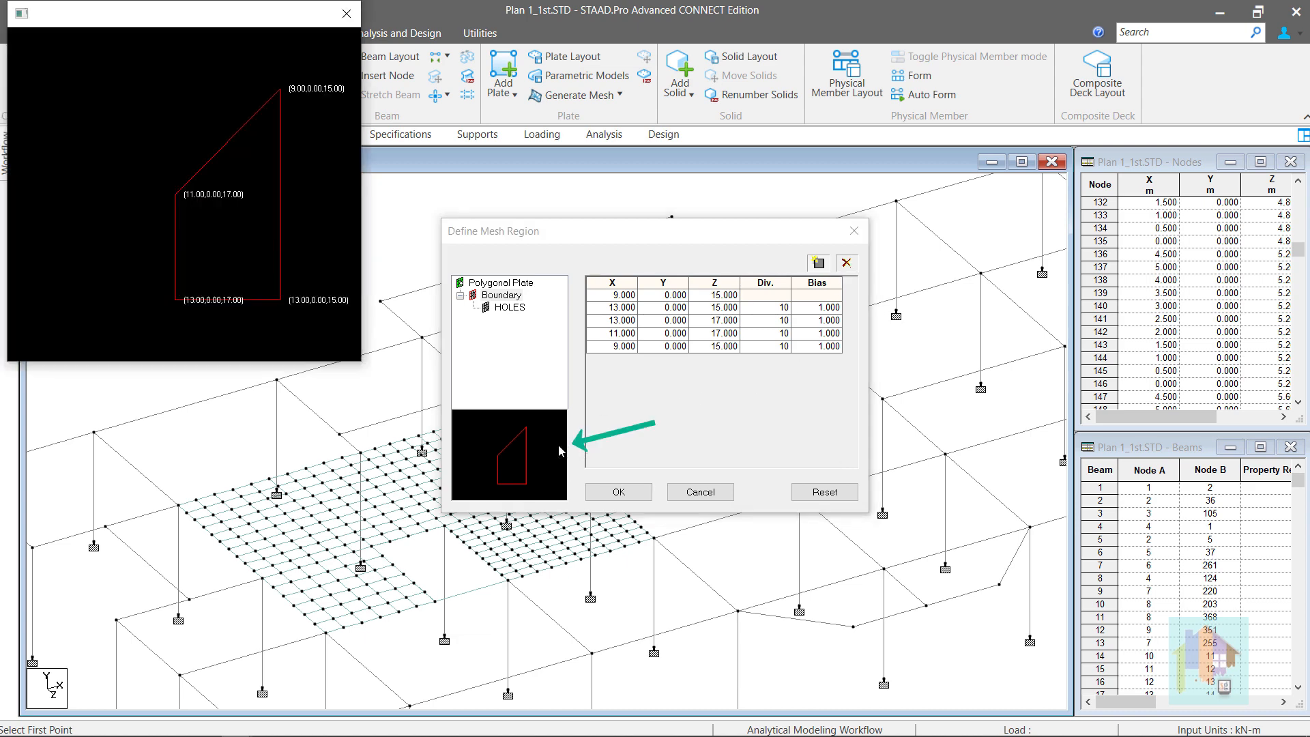
pyautogui.click(355, 13)
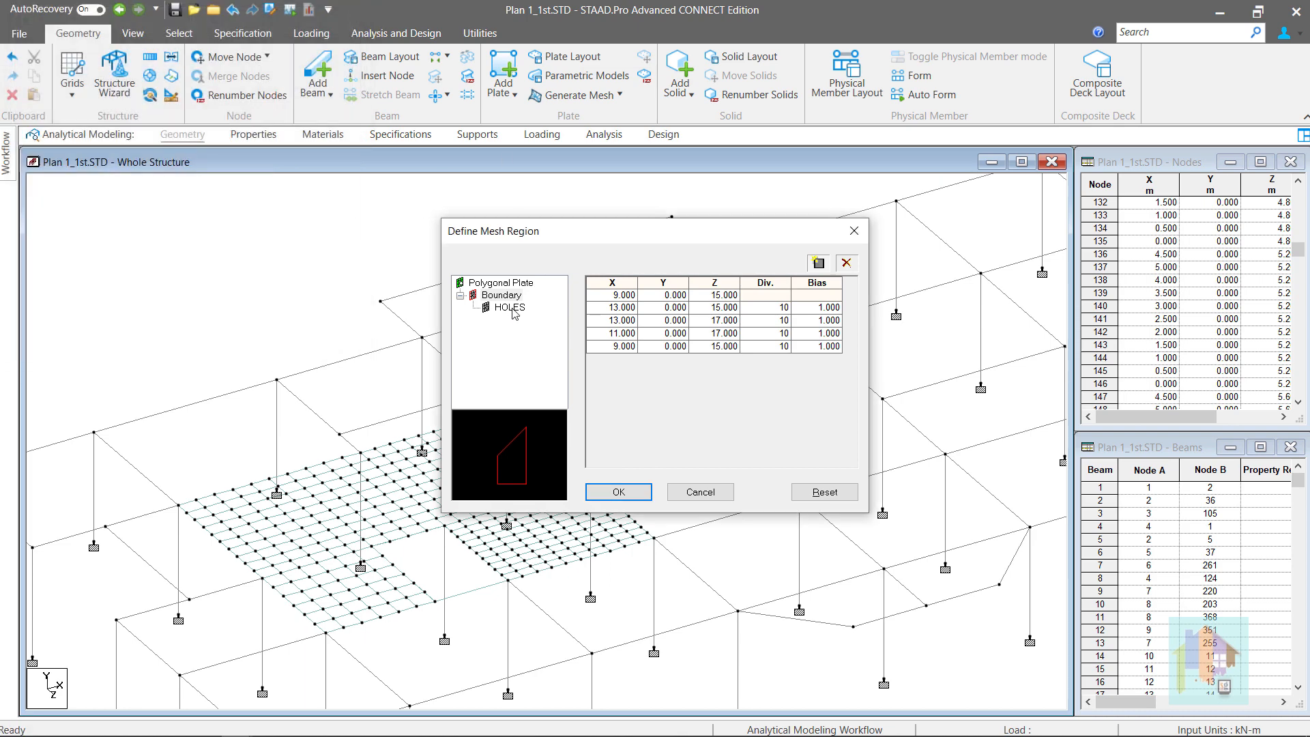
pyautogui.click(510, 308)
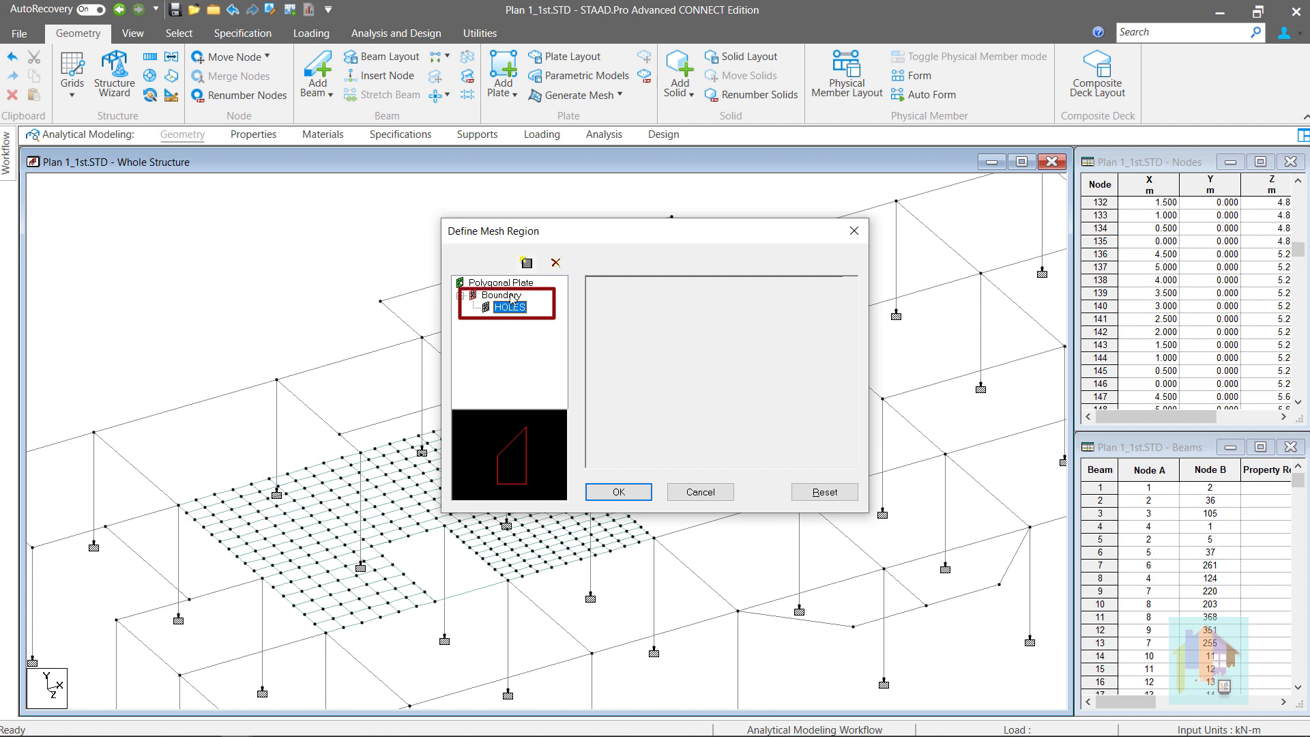
# Add two polygon holes, Hole 1 and Hole 2, to the mesh region
pyautogui.click(531, 263)
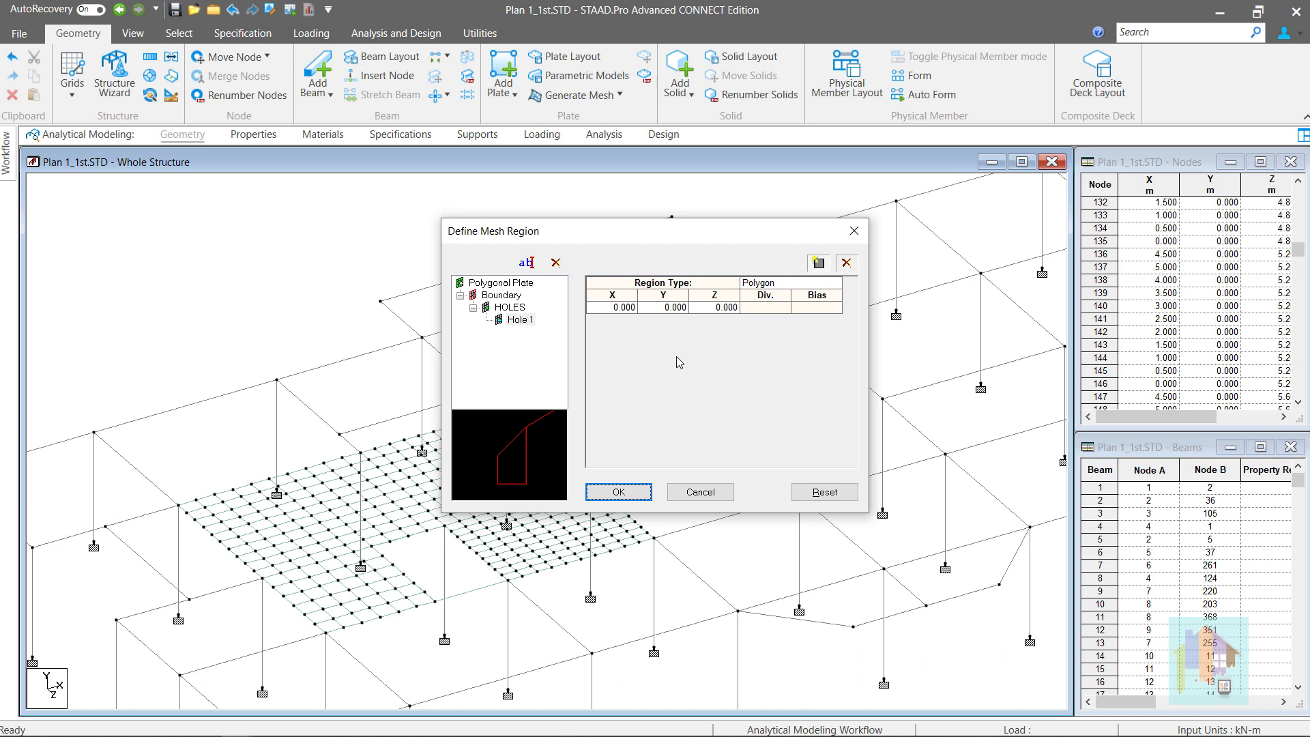
pyautogui.click(836, 284)
pyautogui.click(836, 284)
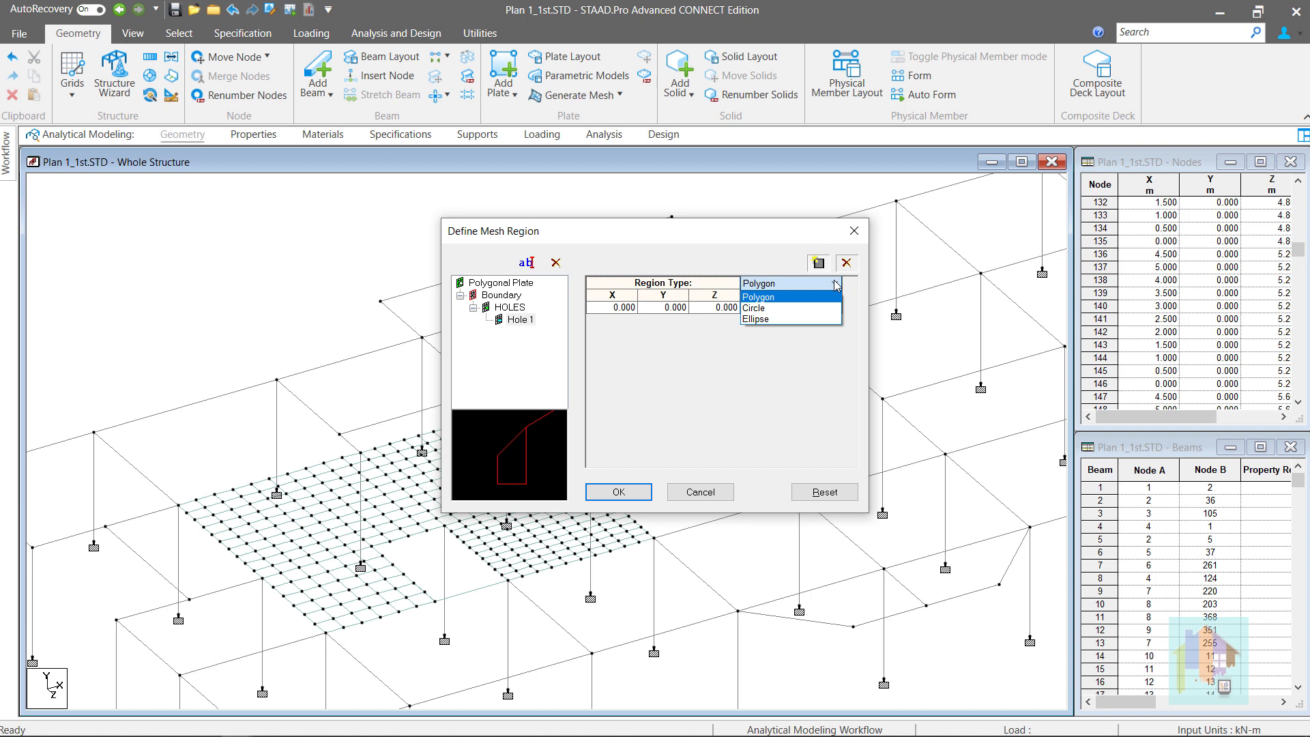
pyautogui.click(816, 297)
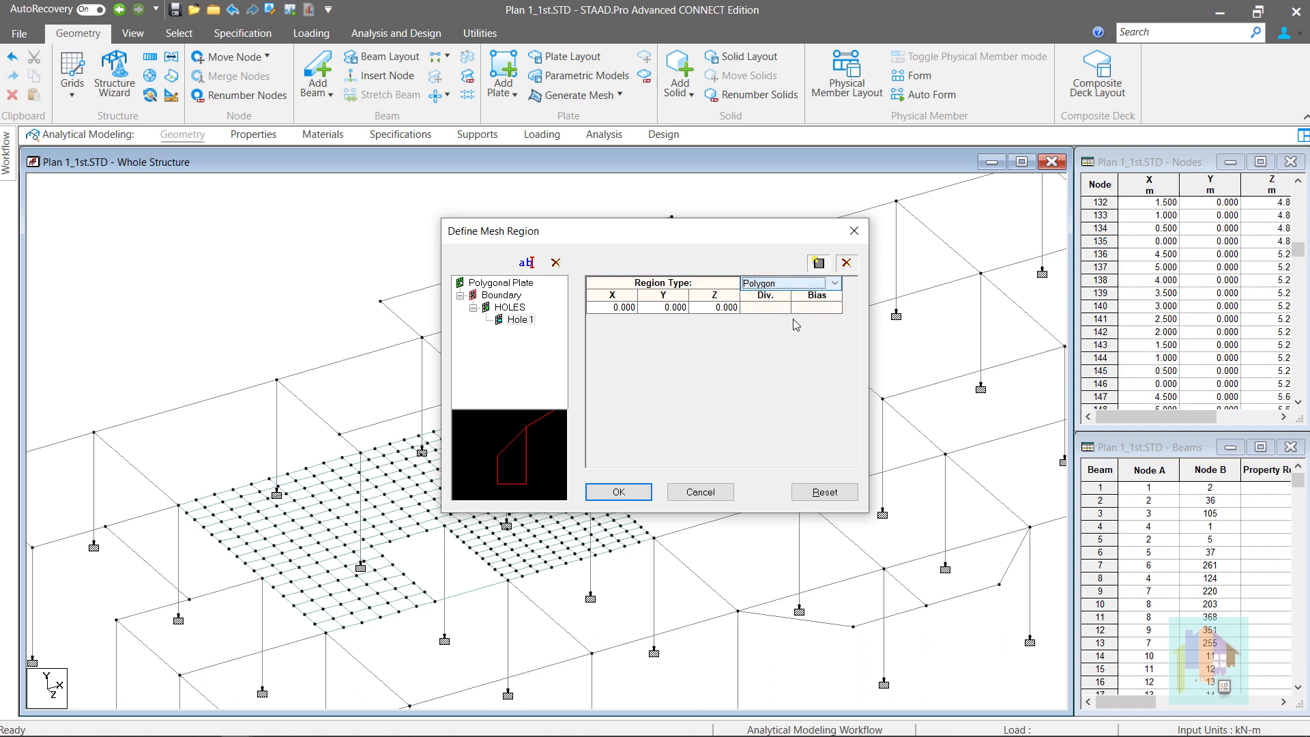
pyautogui.click(526, 321)
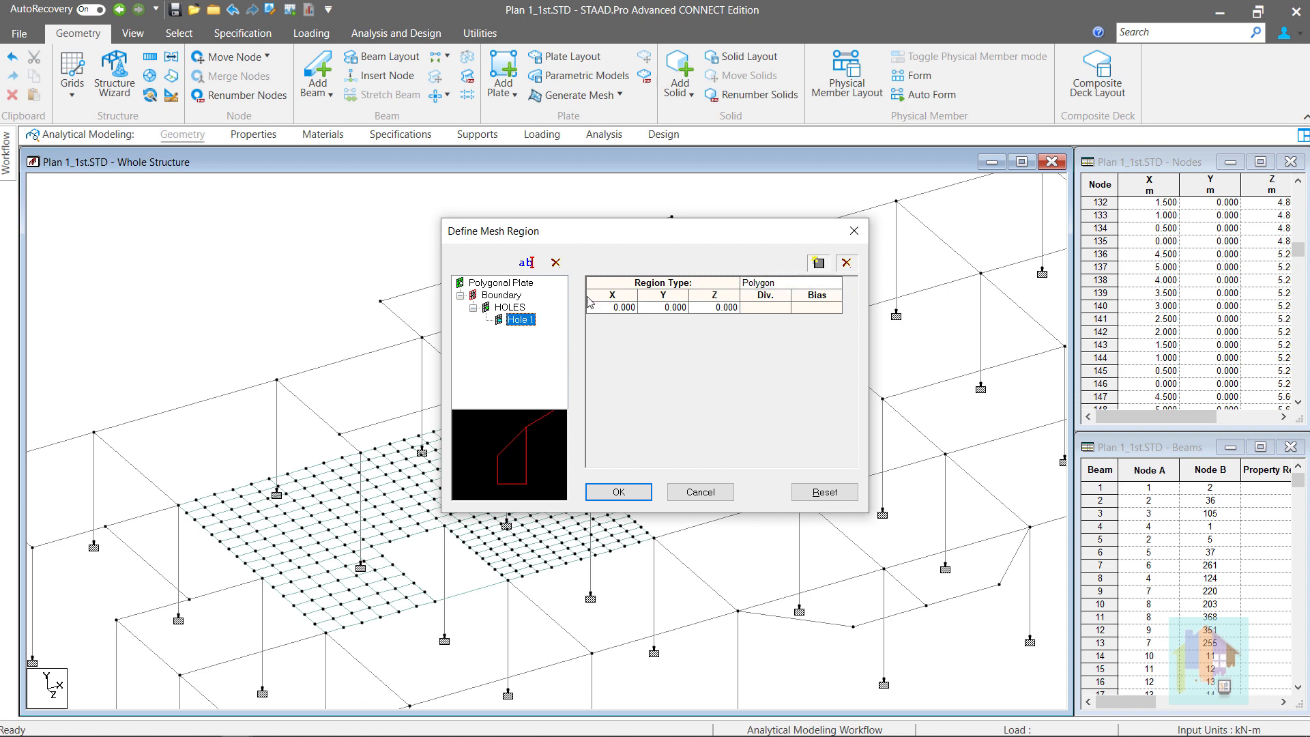
pyautogui.click(518, 309)
pyautogui.click(530, 264)
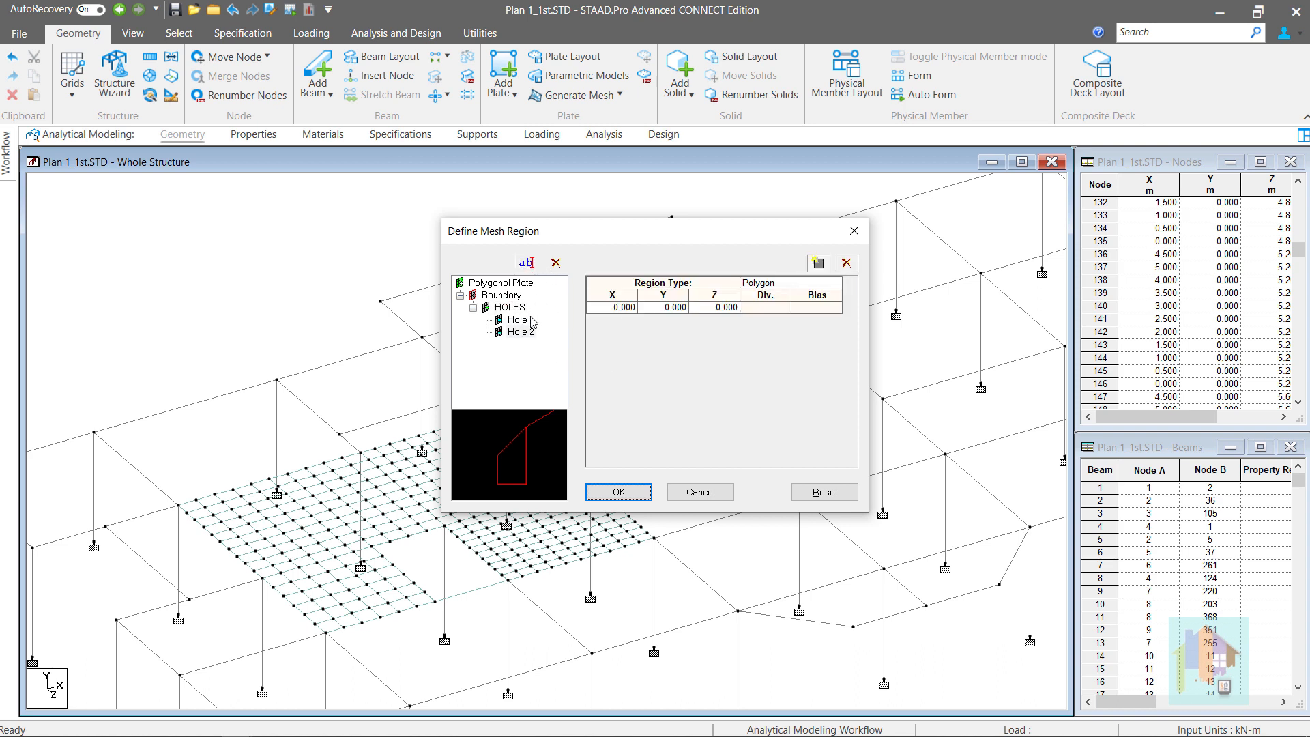
# Add four placeholder vertex rows at 0,0,0 with 4 divisions to Hole 1
pyautogui.click(528, 321)
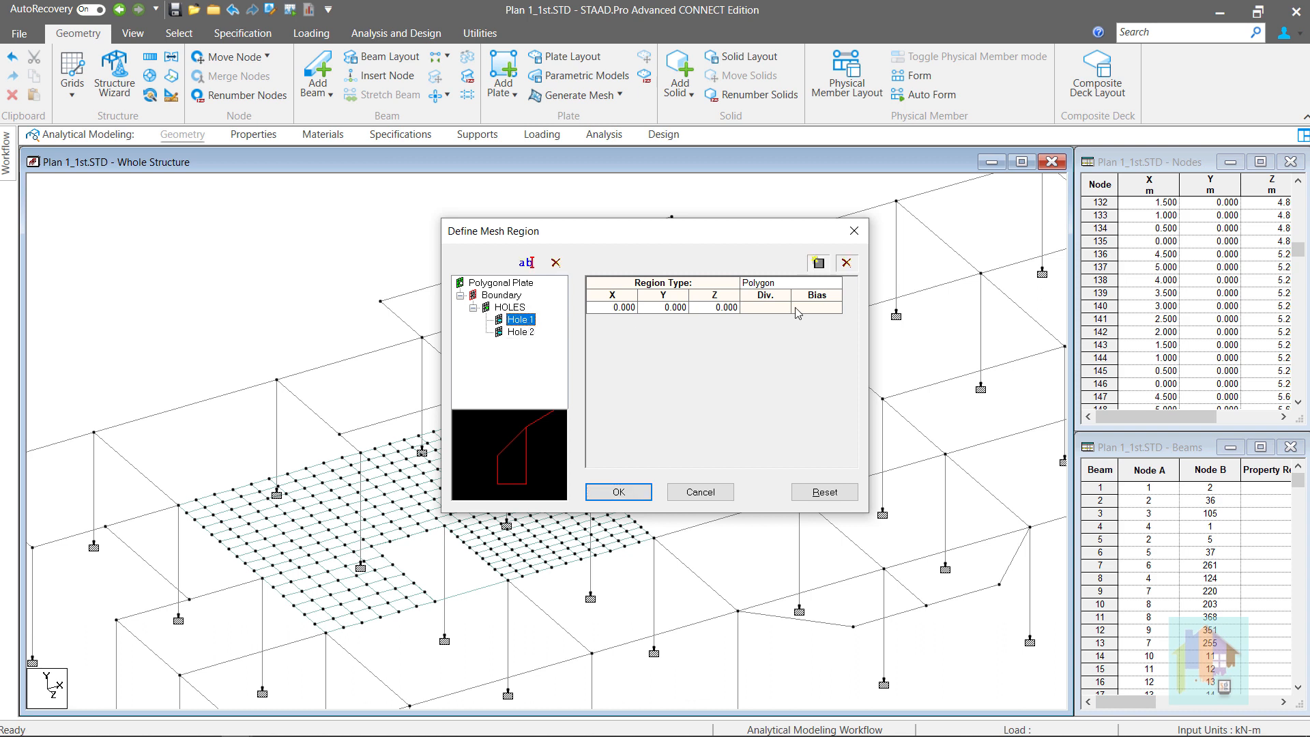
pyautogui.click(819, 263)
pyautogui.click(819, 263)
pyautogui.click(819, 263)
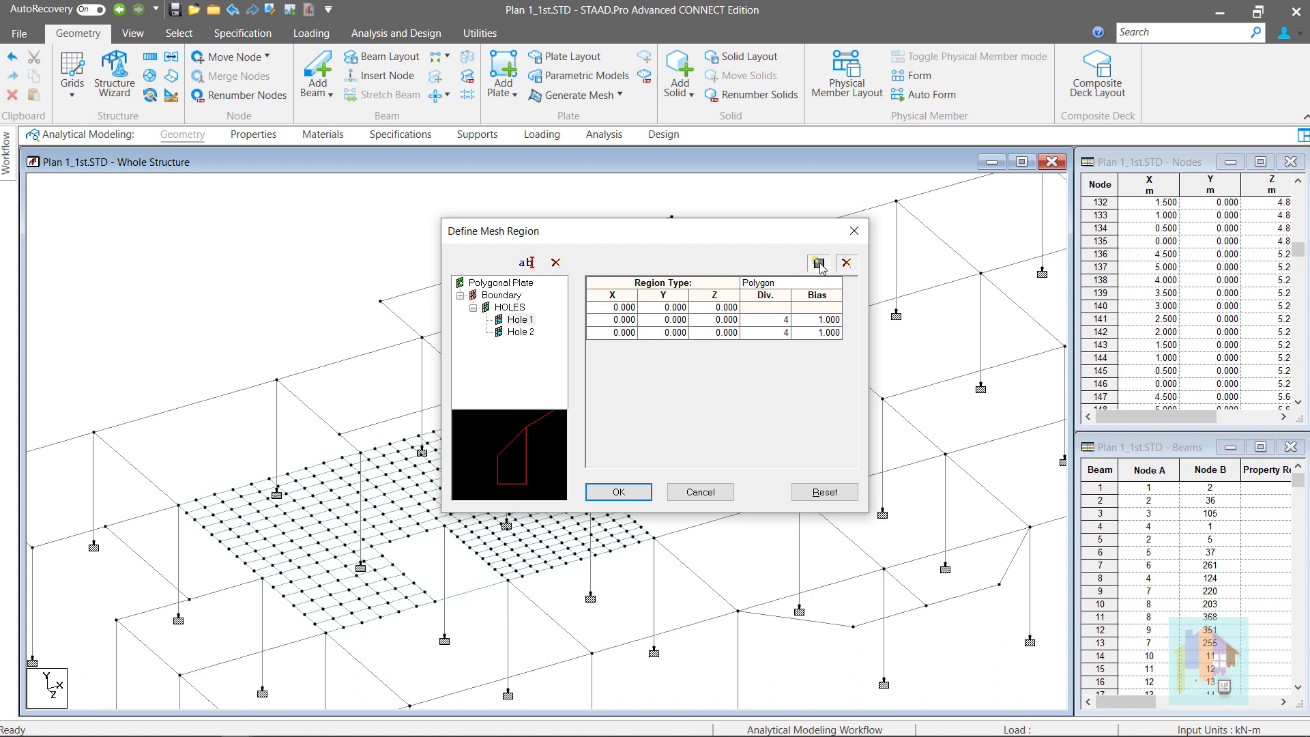
pyautogui.click(819, 264)
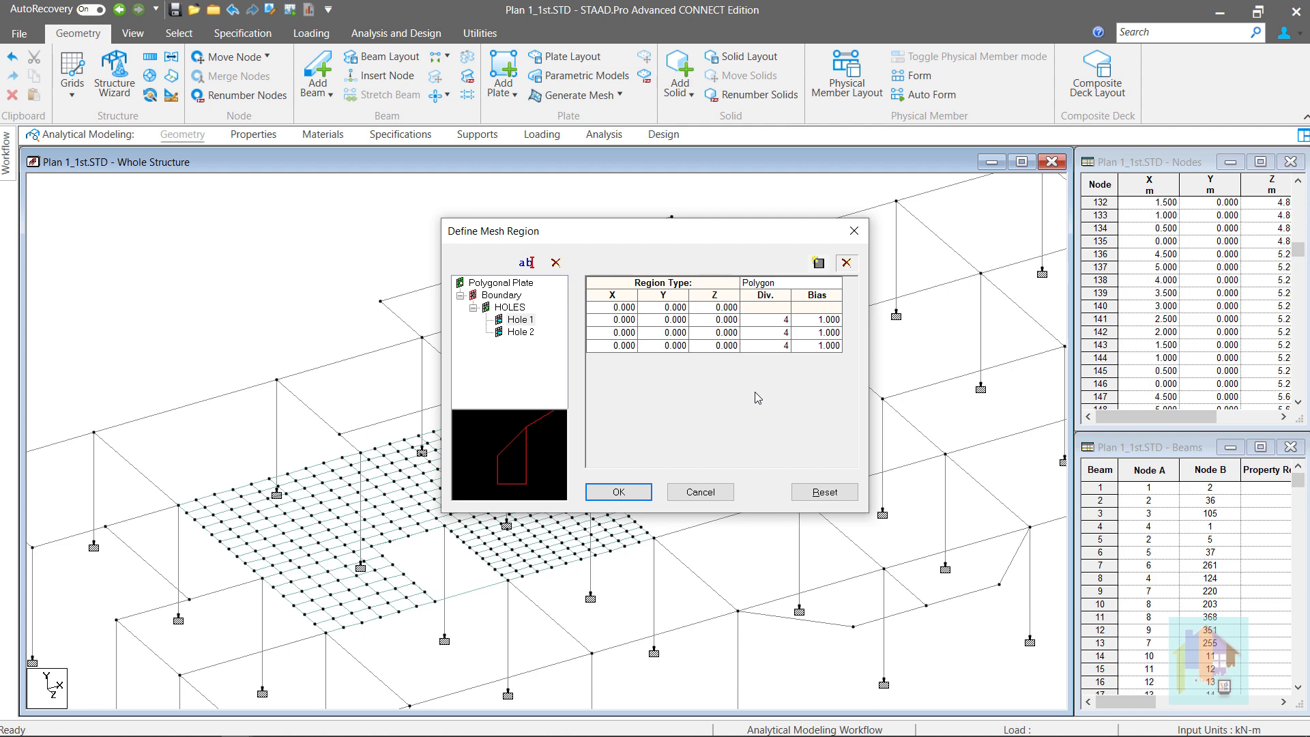
# Paste Hole 1's vertex coordinates from Excel cells H5:J8: (10,0,15.3), (11,0,15.3), (11,0,16.5), (10,0,15.3)
pyautogui.hotkey('alt', 'Tab')
pyautogui.moveTo(443, 334); pyautogui.dragTo(539, 393)
pyautogui.hotkey('ctrl', 'c')
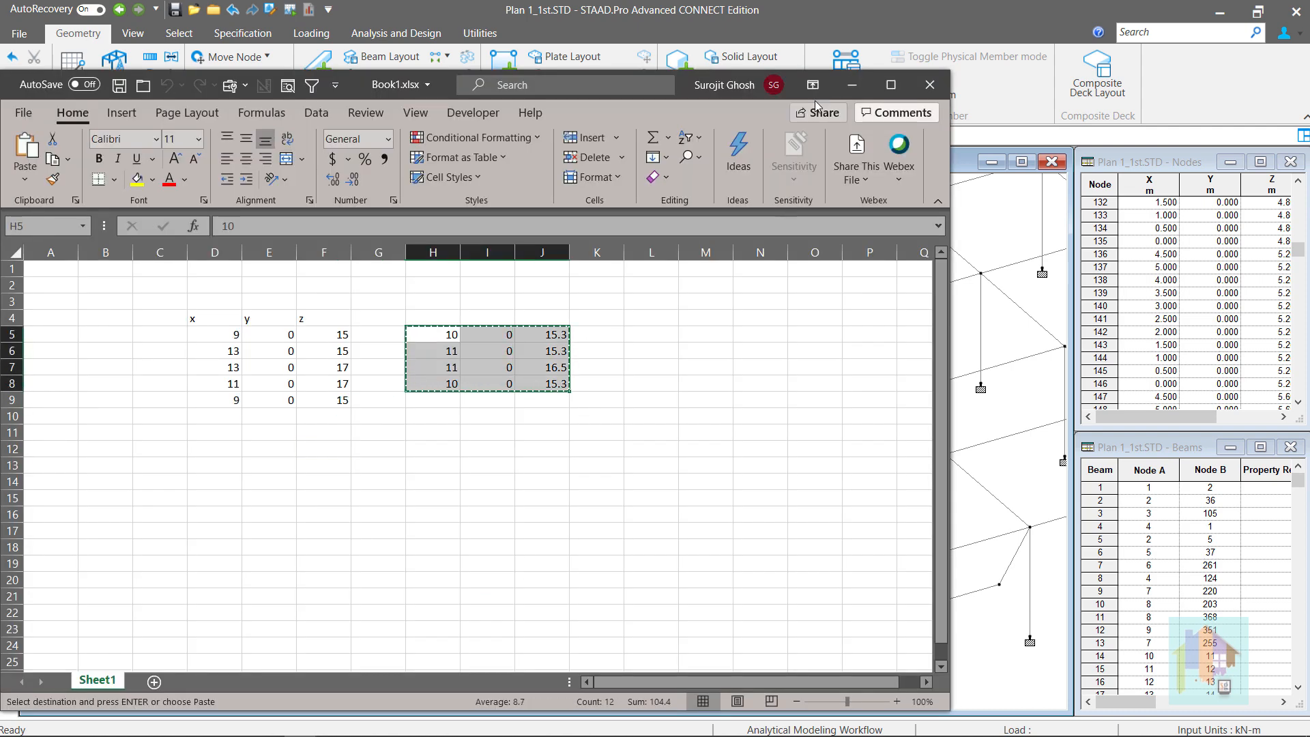
pyautogui.click(850, 90)
pyautogui.click(609, 307)
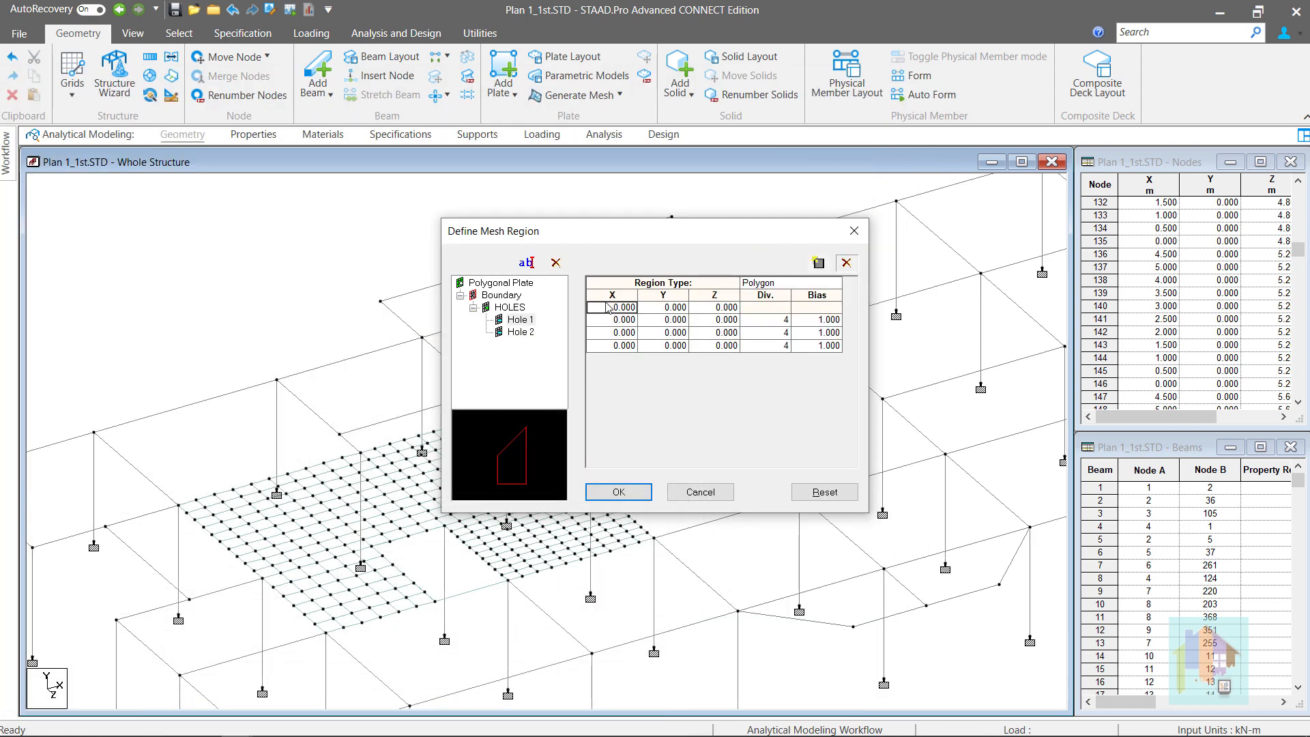
pyautogui.hotkey('ctrl', 'v')
pyautogui.click(718, 386)
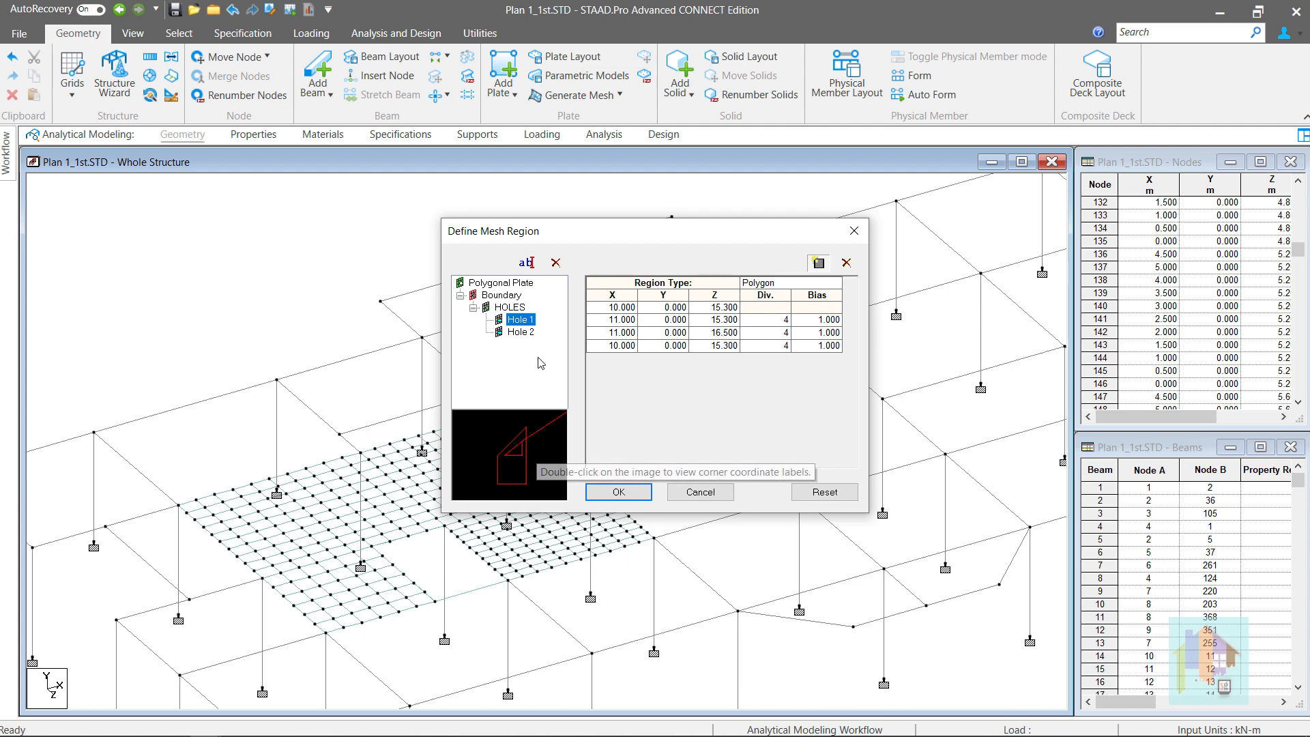
# Make Hole 2 a circular region
pyautogui.click(527, 333)
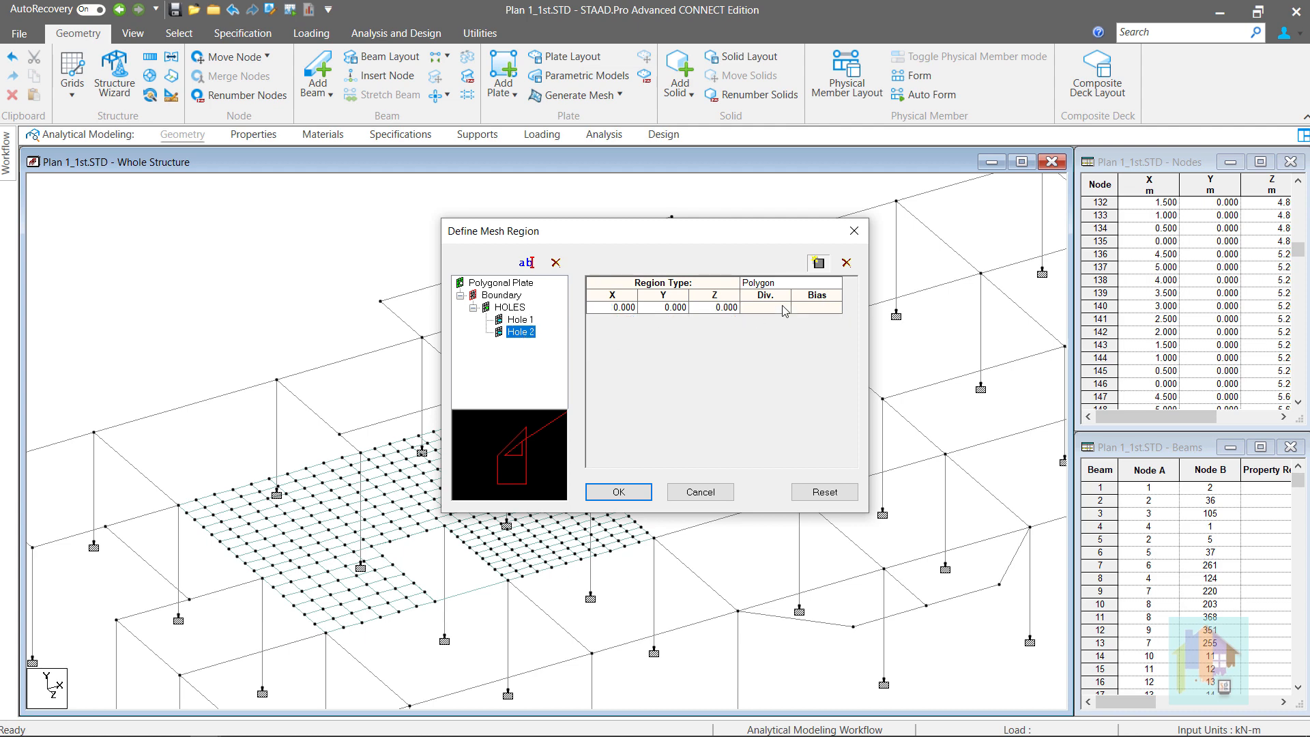
pyautogui.click(838, 289)
pyautogui.click(838, 289)
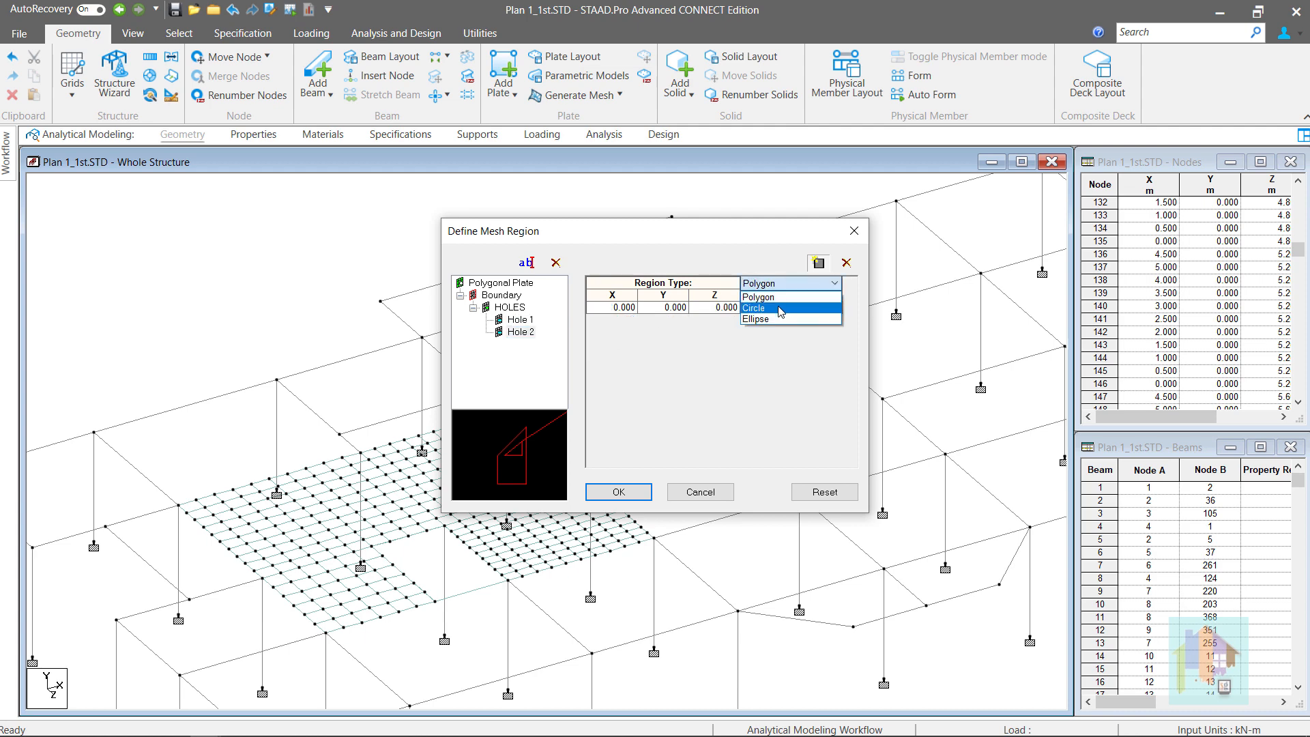
pyautogui.click(782, 309)
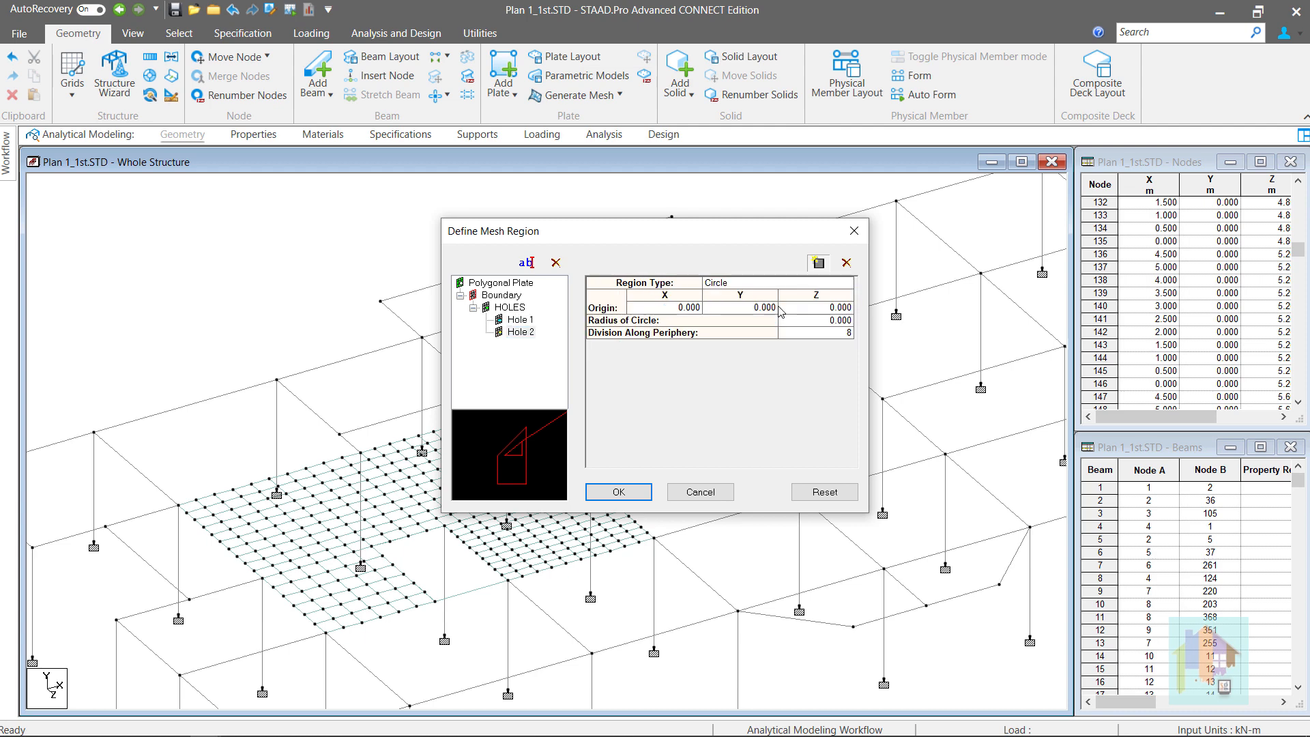
# Centre the circle at X 12, Z 16 with radius 0.5 and 20 divisions, checking the enlarged preview
pyautogui.doubleClick(676, 313)
pyautogui.write('12')
pyautogui.doubleClick(822, 308)
pyautogui.write('16')
pyautogui.doubleClick(836, 320)
pyautogui.write('.5')
pyautogui.doubleClick(841, 333)
pyautogui.write('20')
pyautogui.doubleClick(518, 474)
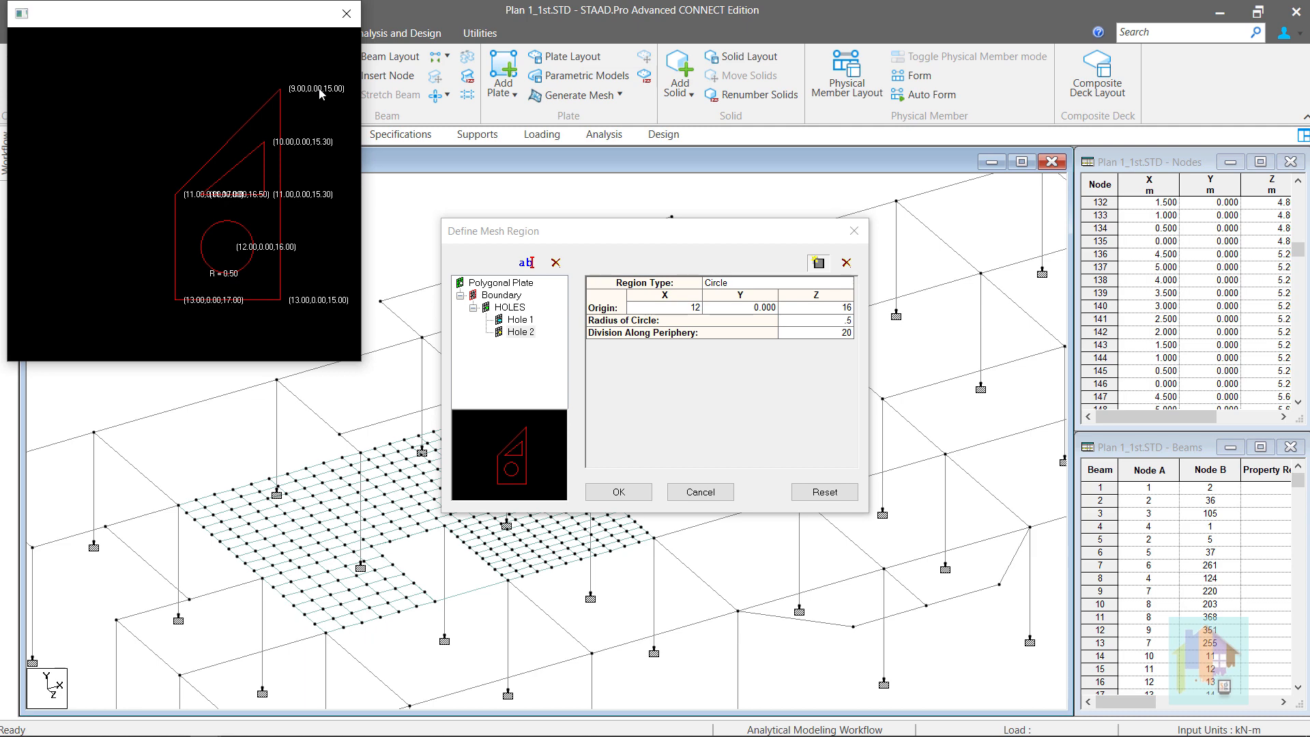
pyautogui.click(348, 15)
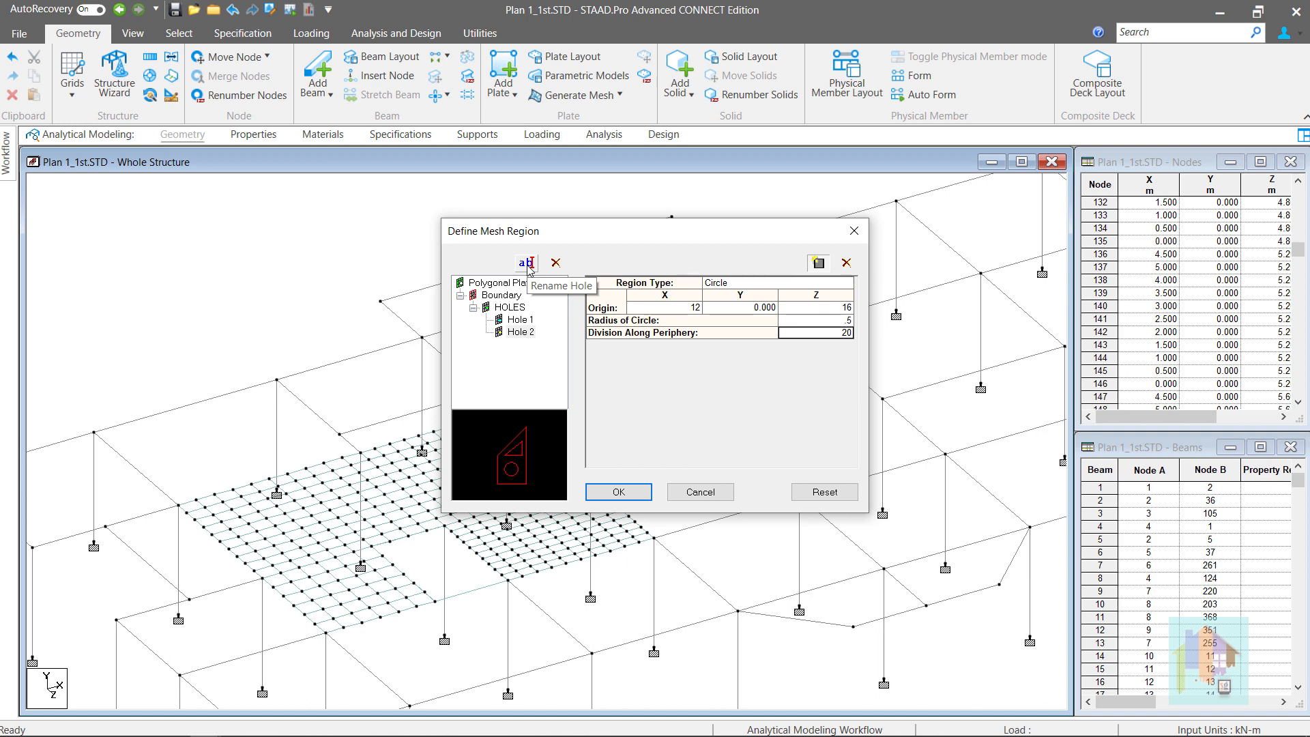
# Generate the triangular mesh around the holes and view it centred in top view
pyautogui.click(619, 492)
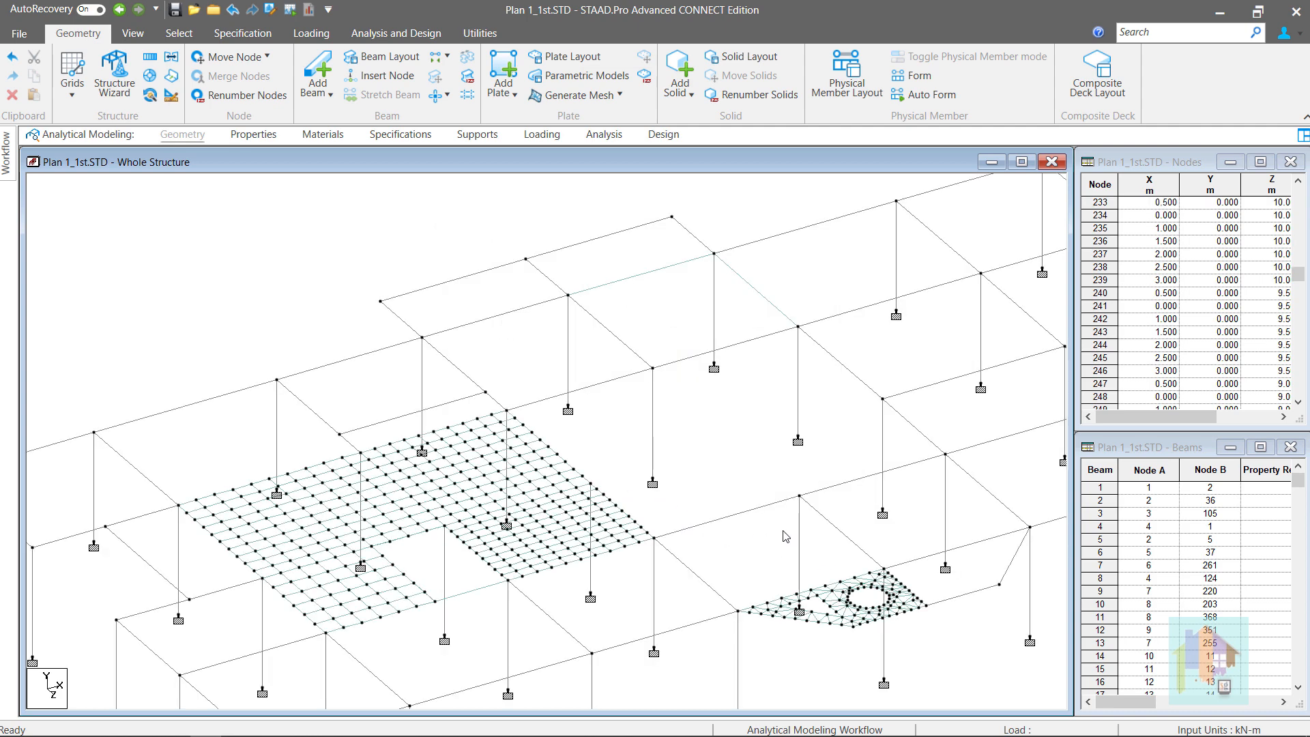
pyautogui.rightClick(783, 532)
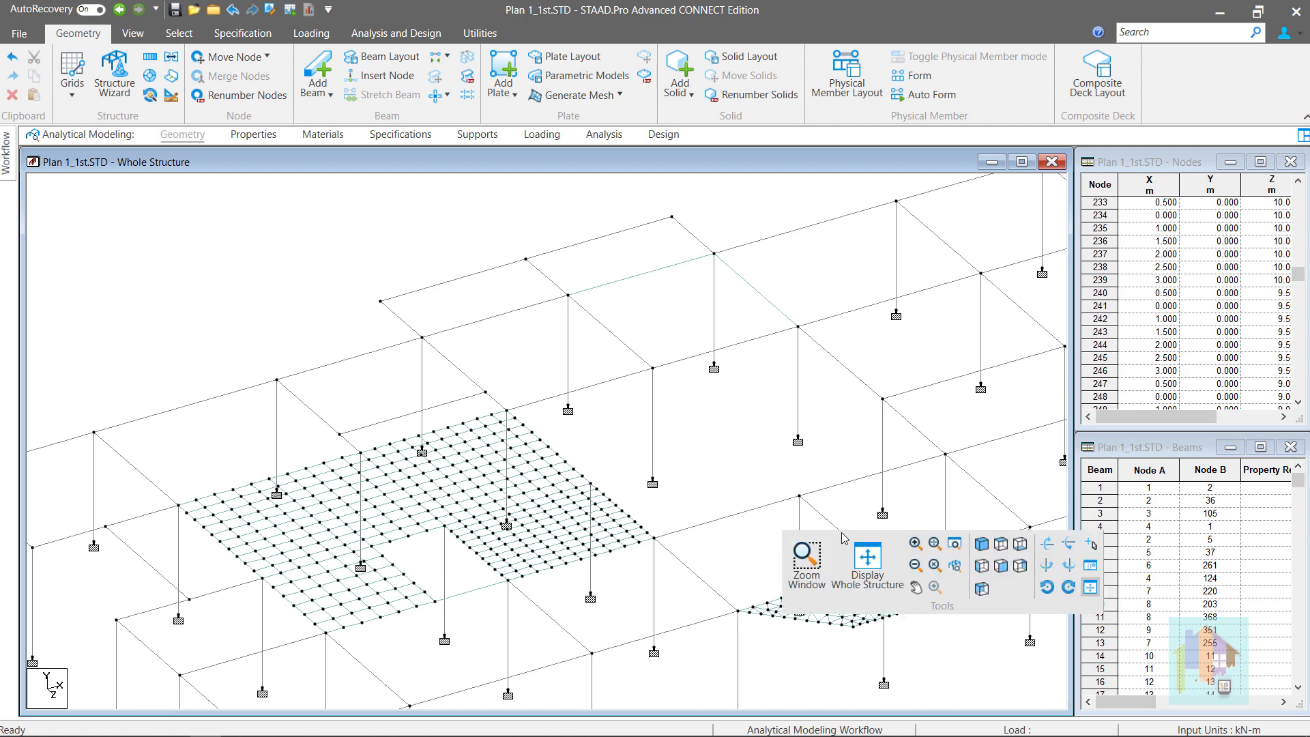
pyautogui.click(1003, 548)
pyautogui.click(604, 593)
pyautogui.moveTo(673, 530); pyautogui.dragTo(773, 179, button='middle')
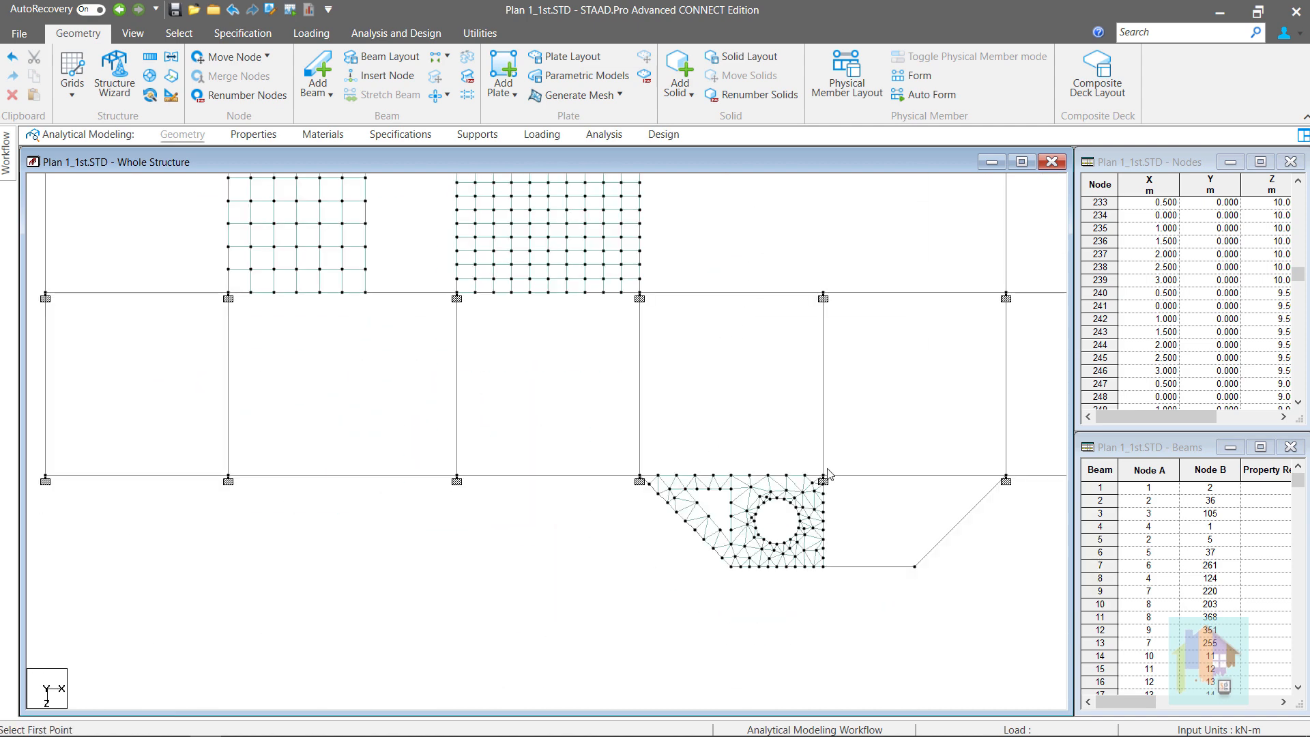
pyautogui.scroll(1, 827, 580)
pyautogui.moveTo(887, 577); pyautogui.dragTo(755, 555, button='middle')
pyautogui.scroll(1, 755, 555)
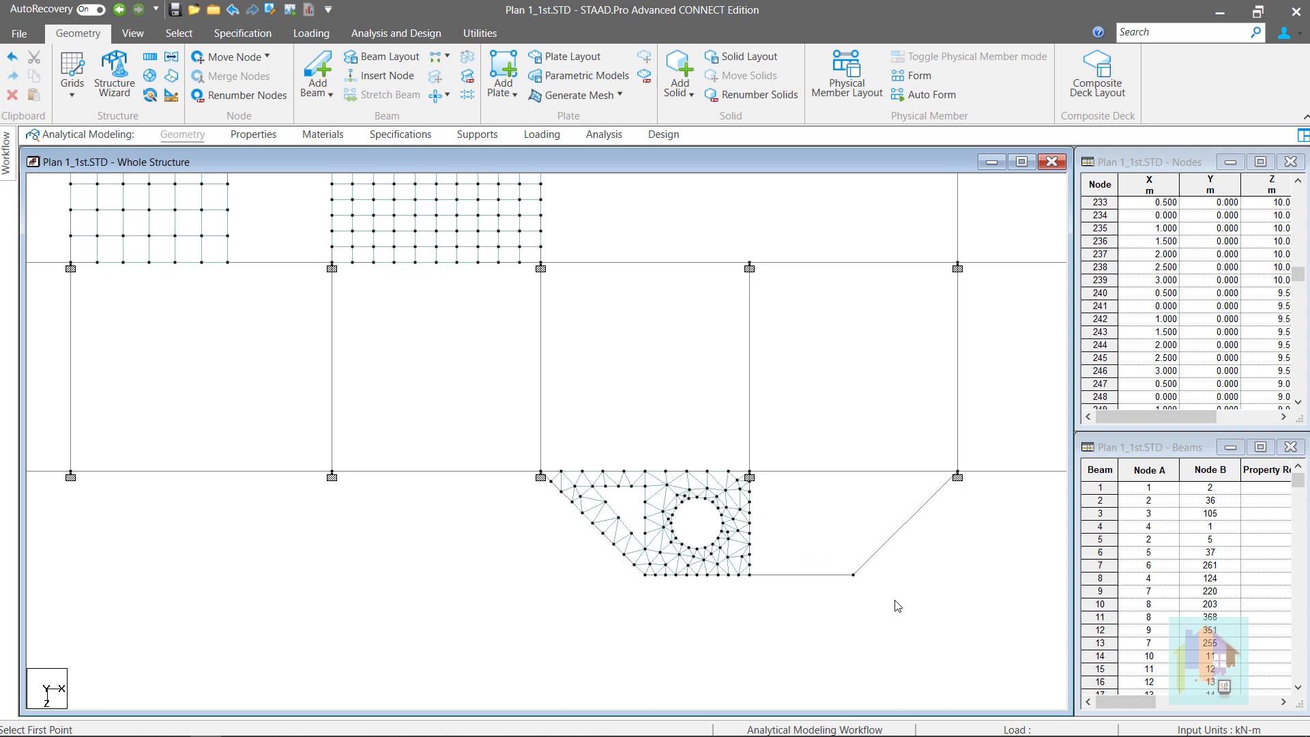
# Window-select all plates of the new mesh, then clear the selection
pyautogui.rightClick(911, 607)
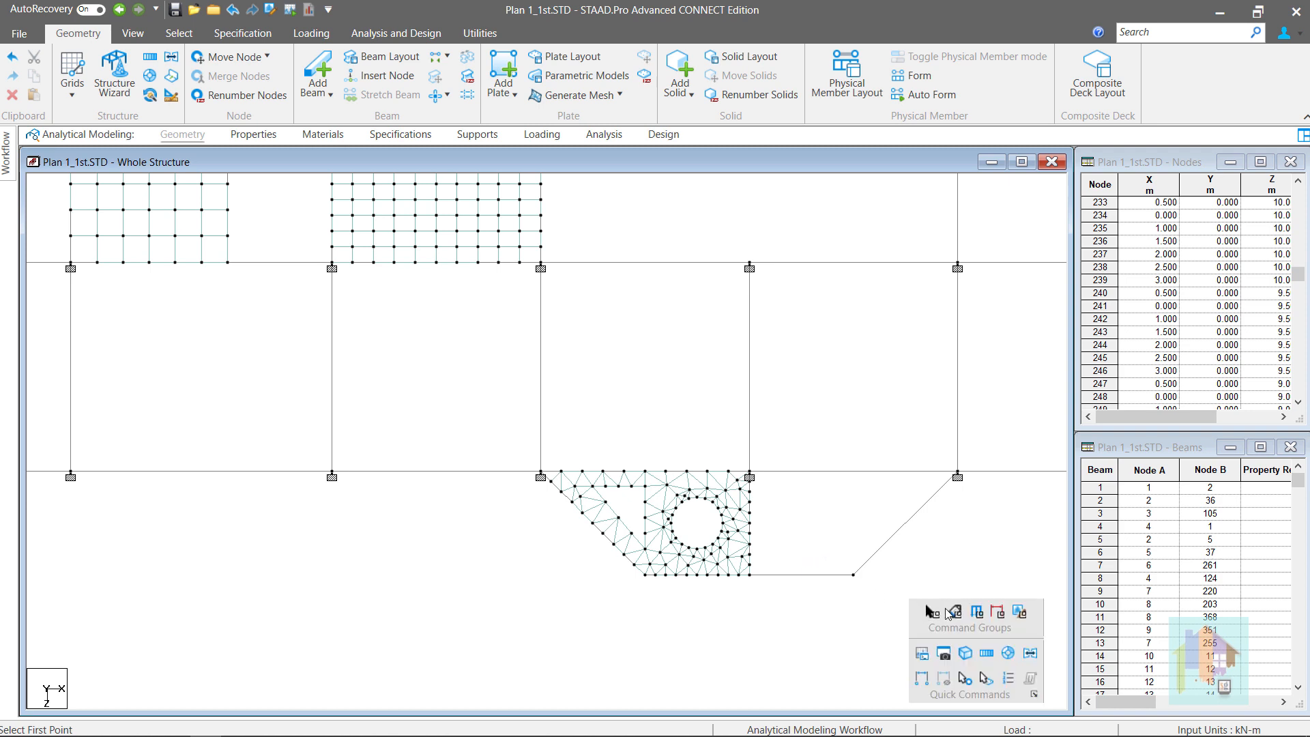
pyautogui.click(986, 678)
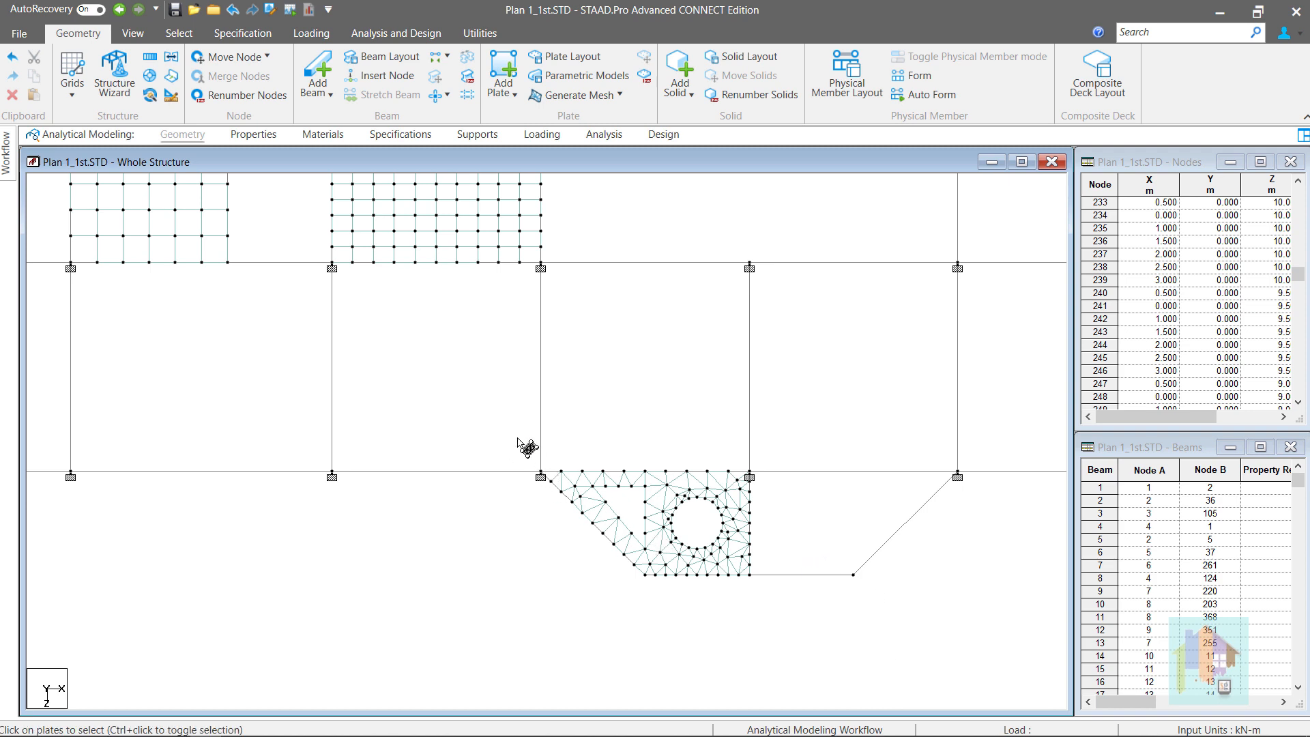
pyautogui.moveTo(527, 444); pyautogui.dragTo(780, 605)
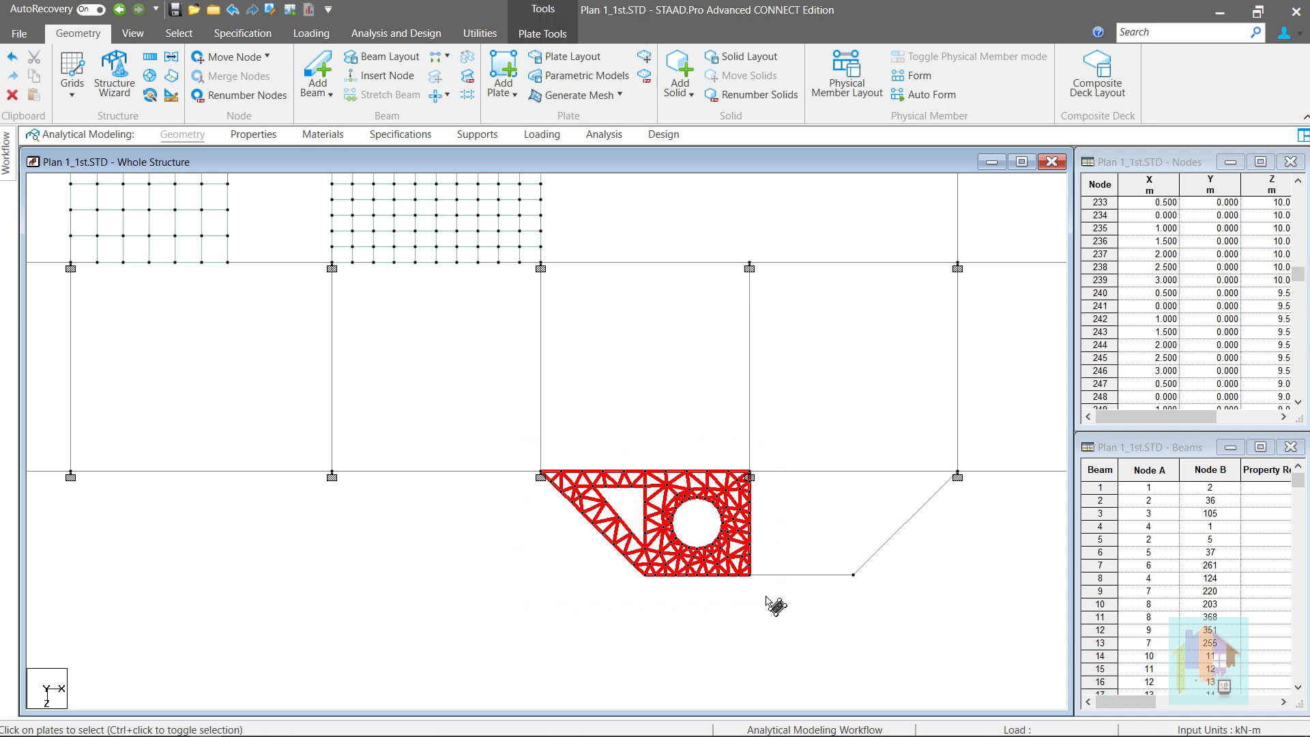
pyautogui.click(785, 533)
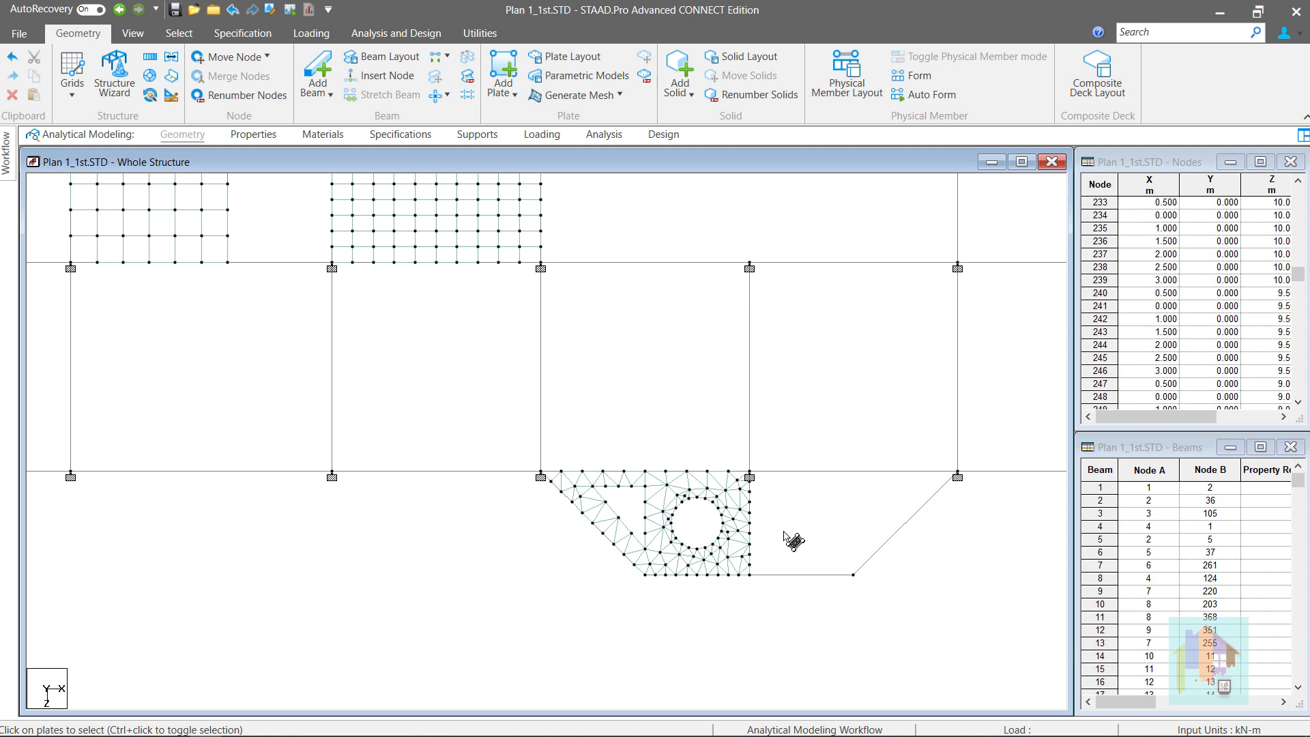
# Show the whole structure in isometric view
pyautogui.rightClick(797, 522)
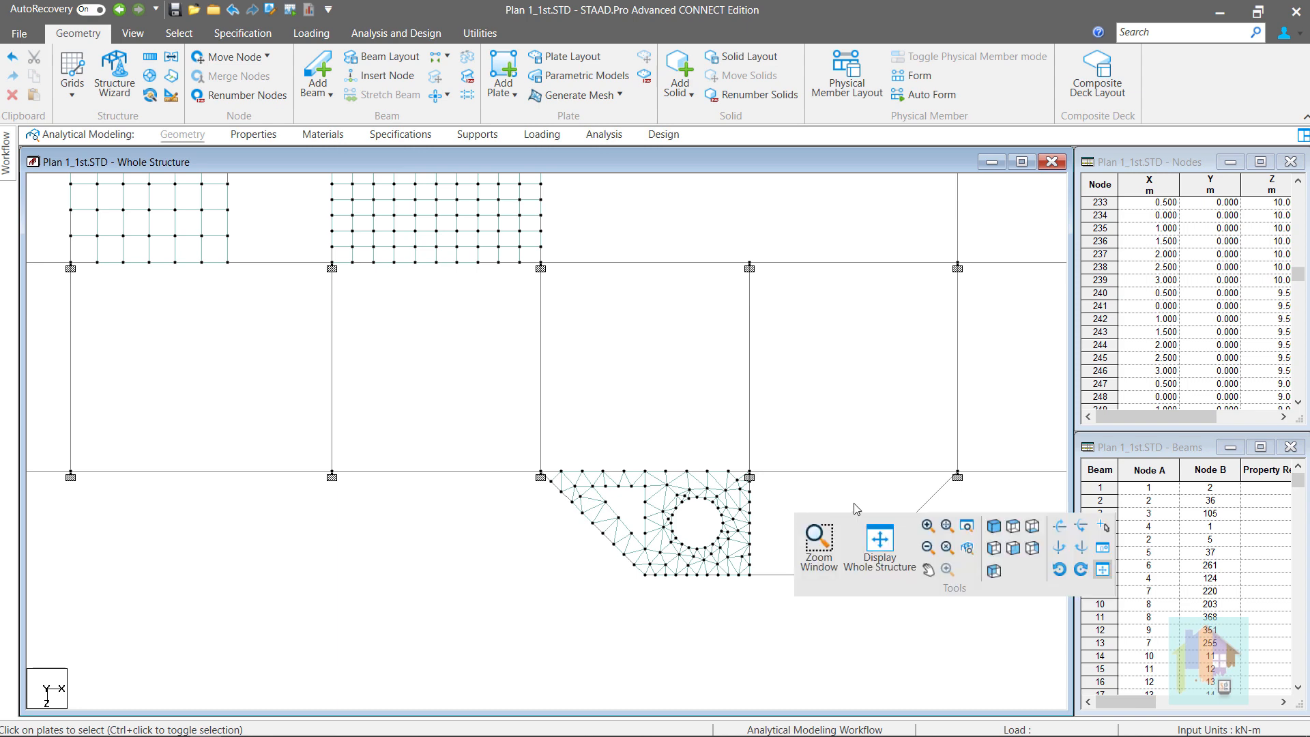
pyautogui.click(878, 544)
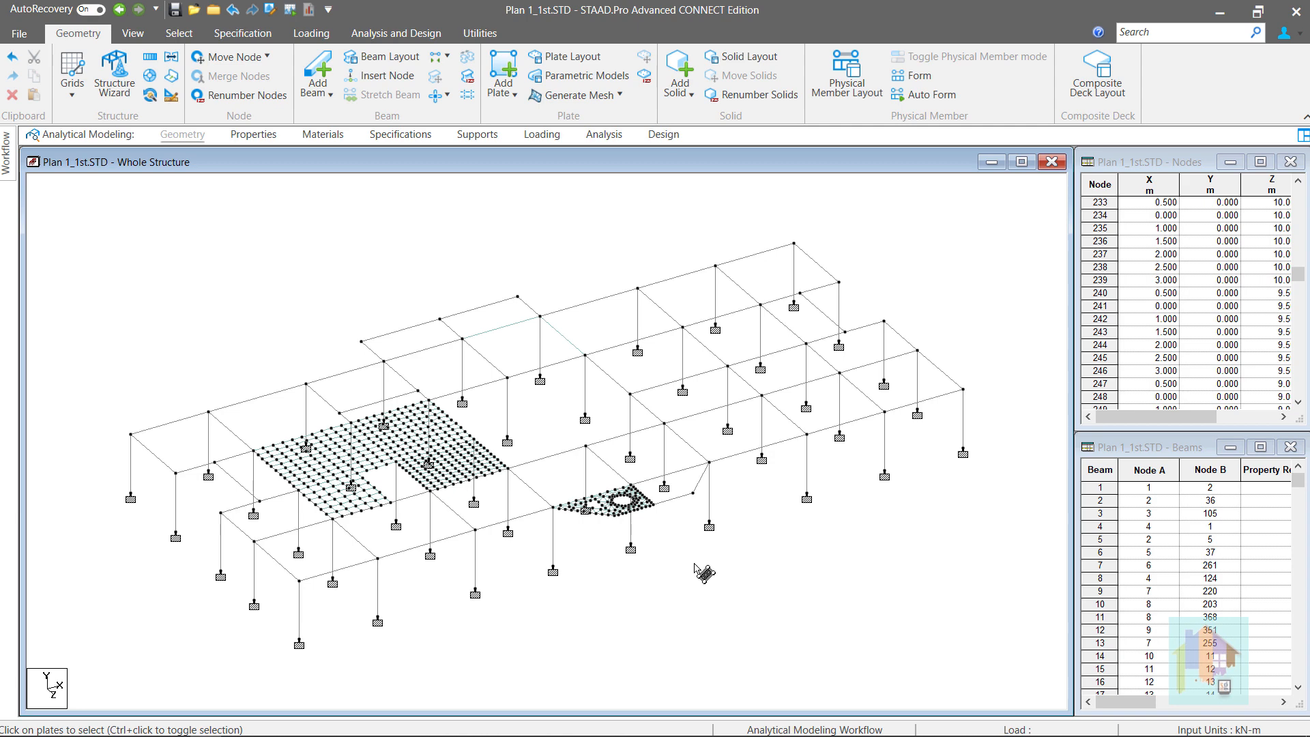
pyautogui.scroll(4, 620, 475)
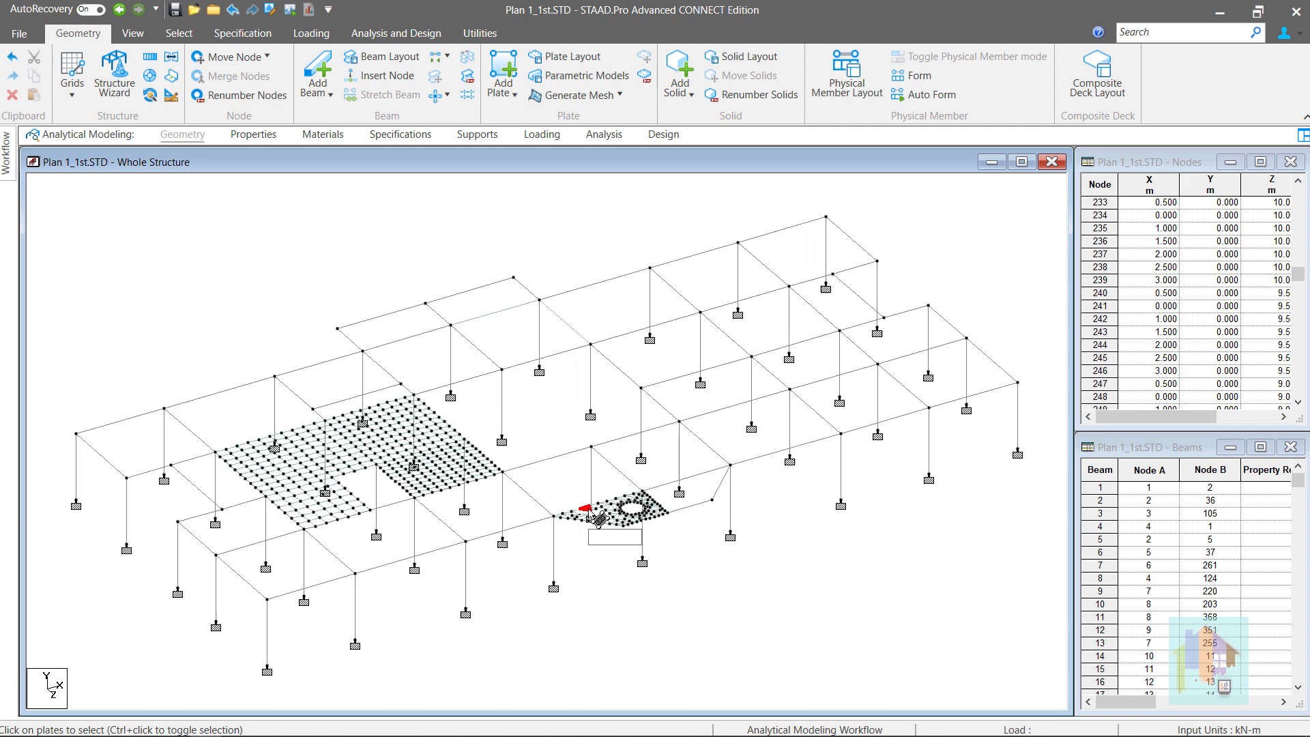
# Inspect the meshed structure in a 3D rendered view, tilt it slightly, then close it
pyautogui.rightClick(264, 310)
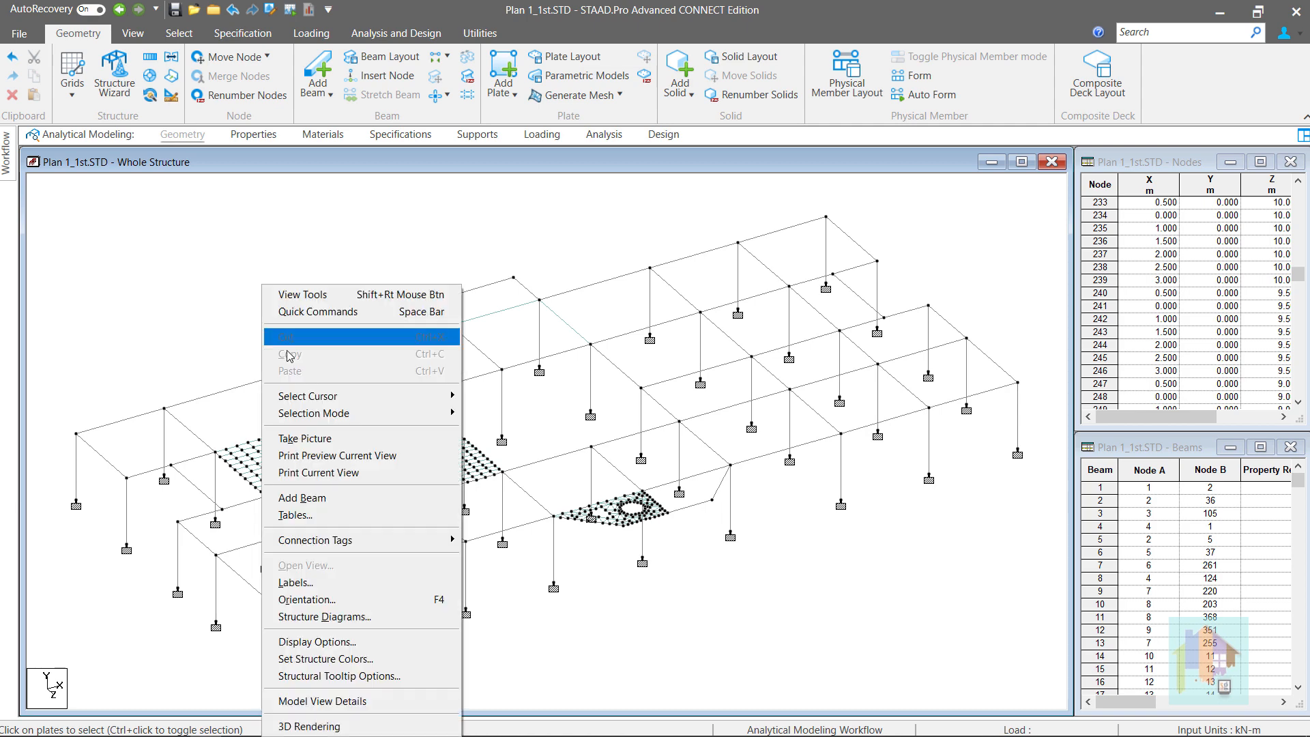
pyautogui.click(391, 727)
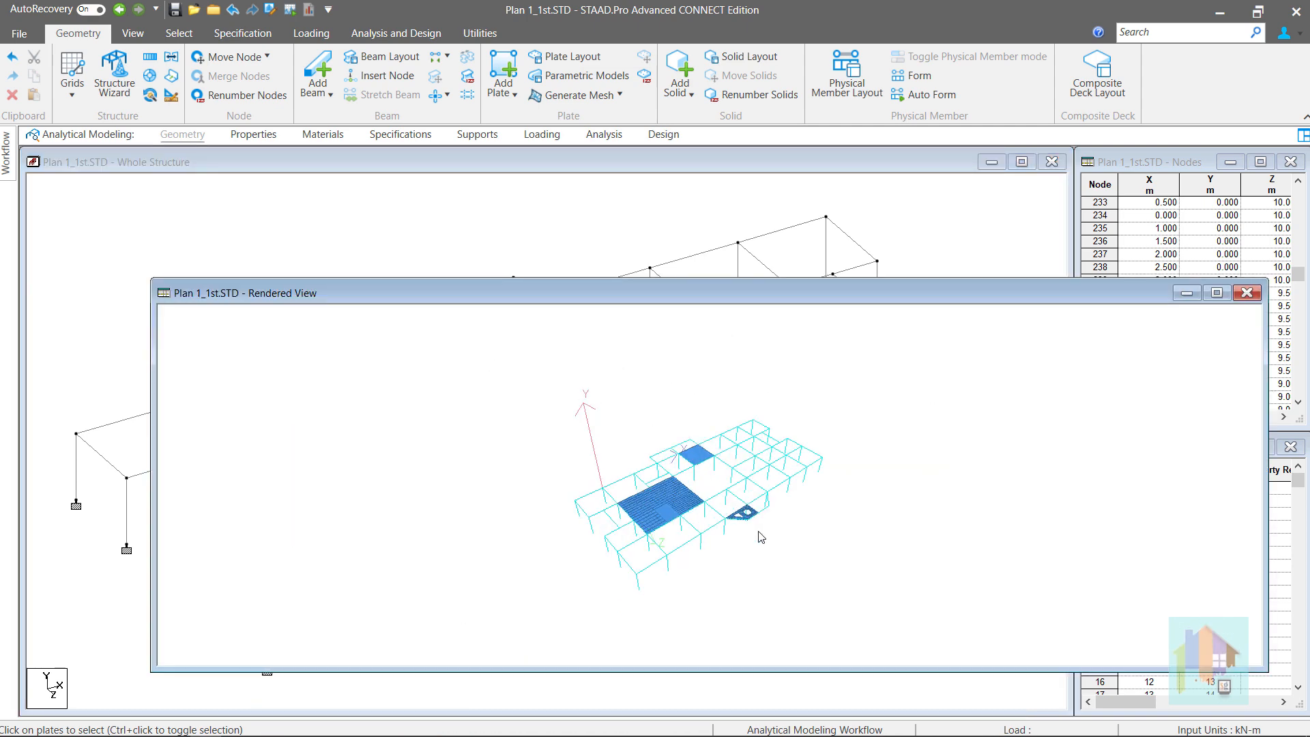
pyautogui.scroll(2, 739, 555)
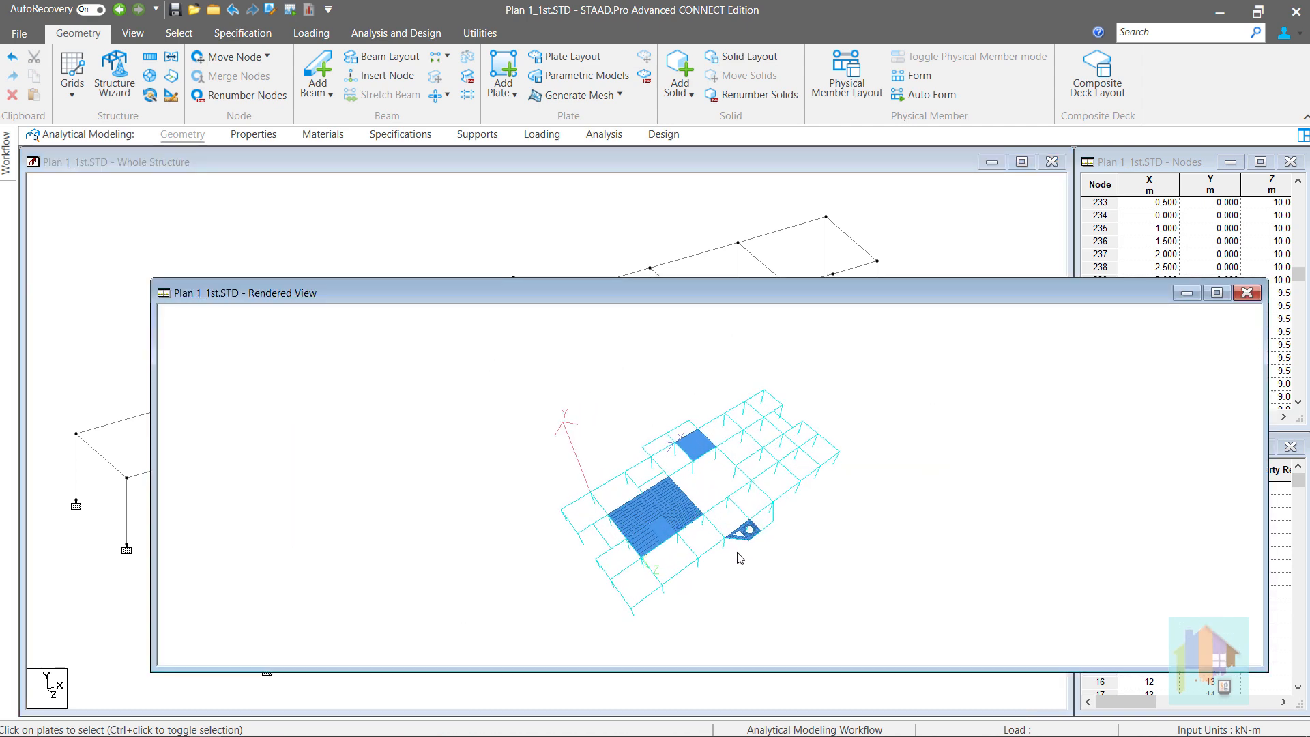
pyautogui.moveTo(736, 558); pyautogui.dragTo(732, 567)
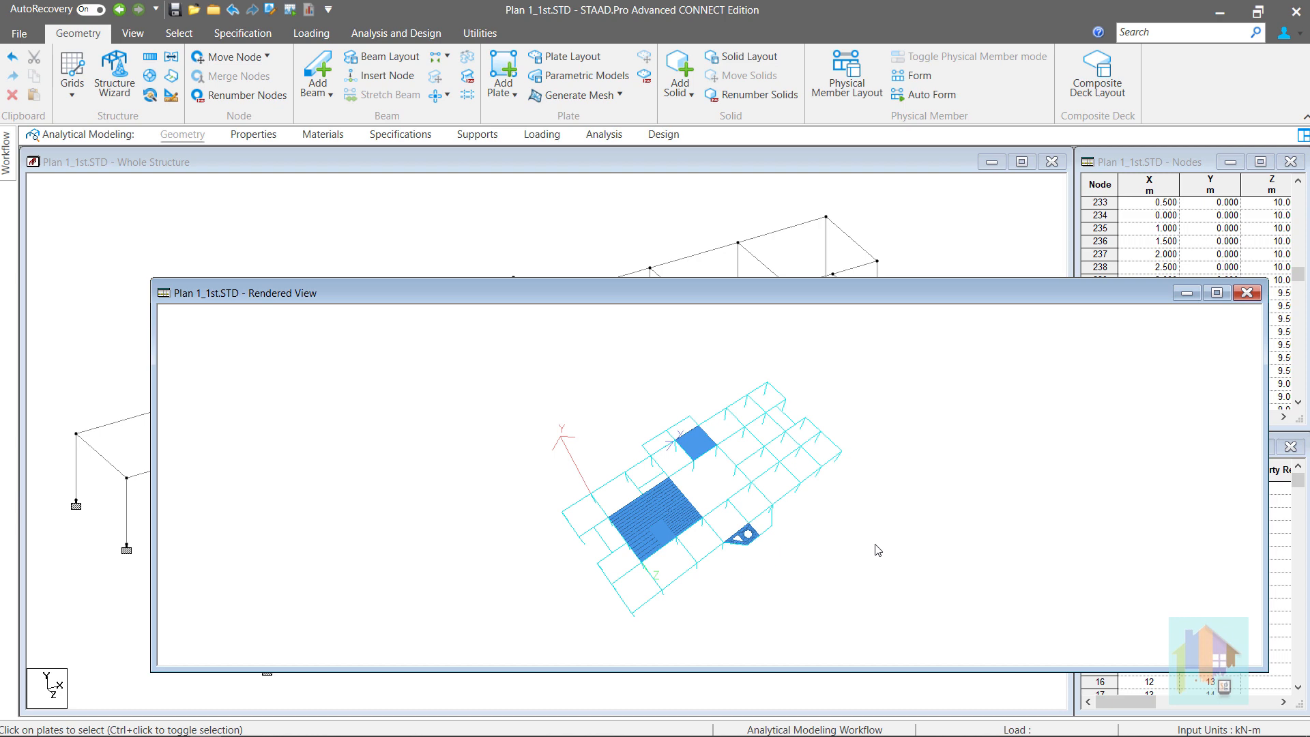
pyautogui.click(1247, 294)
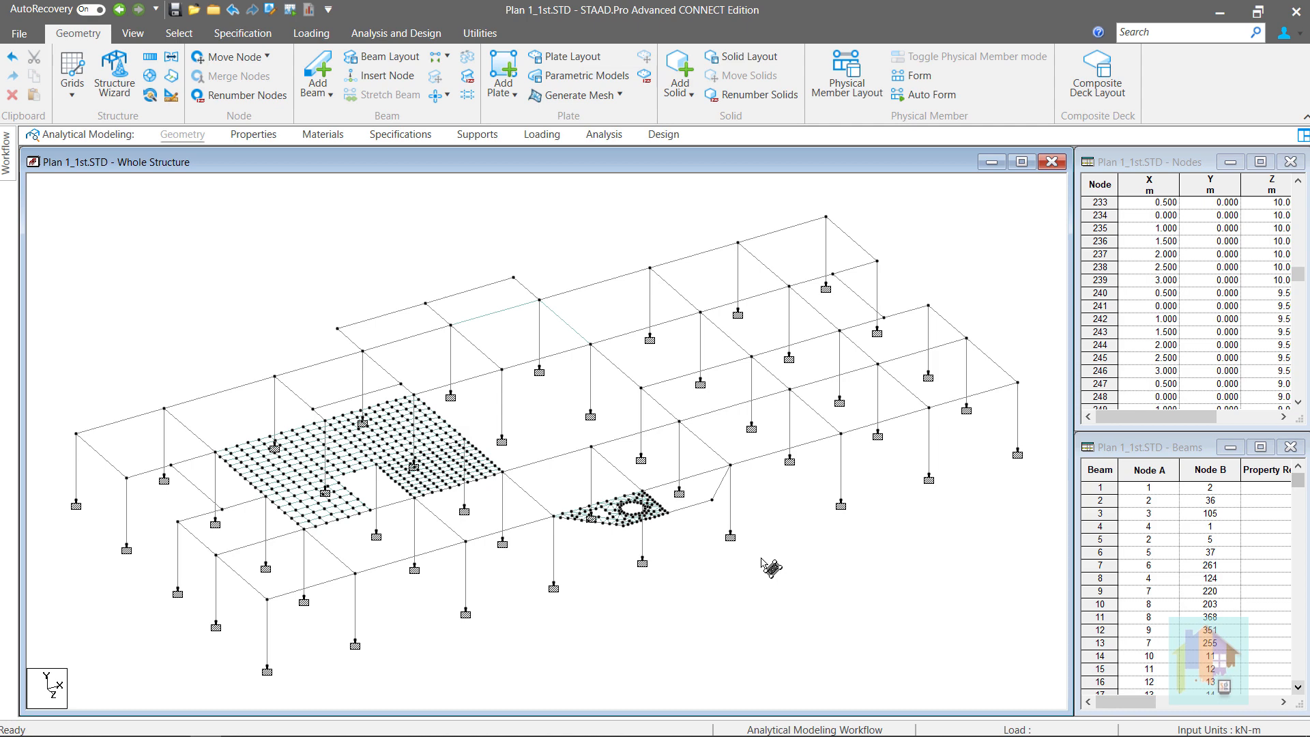
# Pick the right slab's boundary nodes spanning X 17–26, Z 4–11 and generate its triangular mesh
pyautogui.click(615, 99)
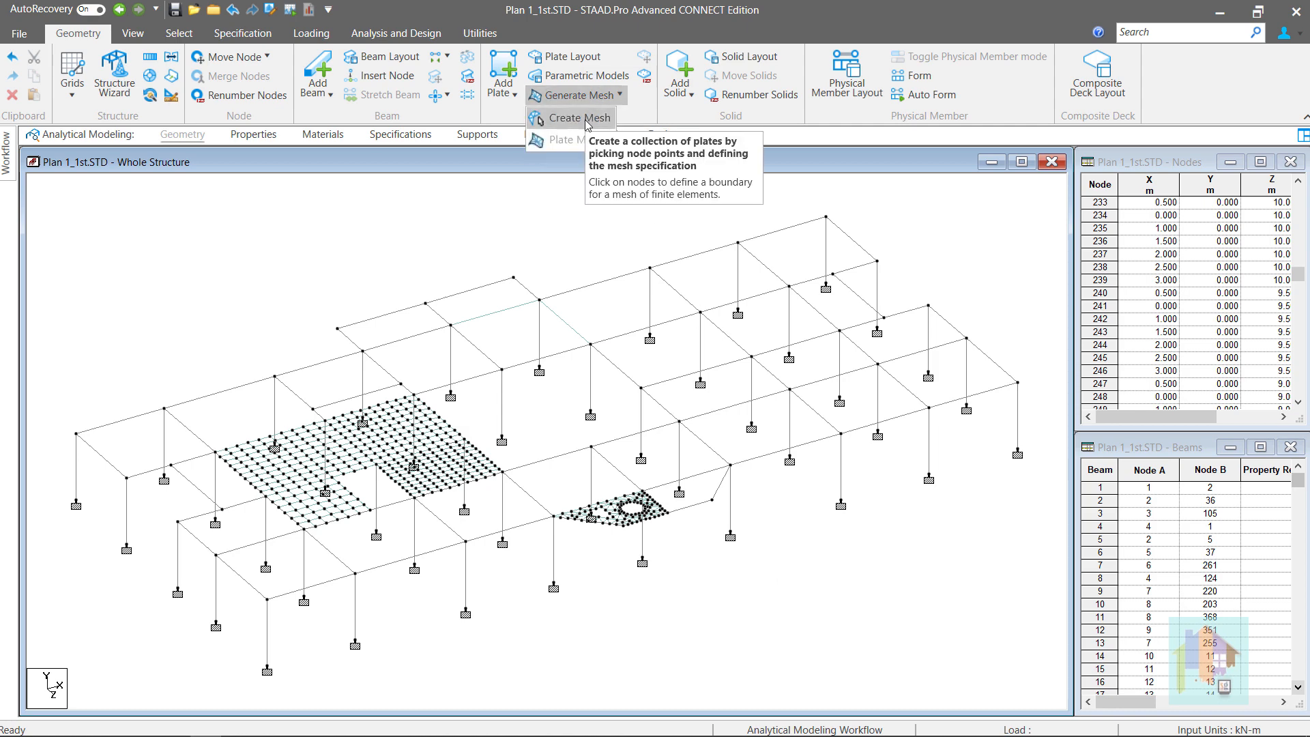
pyautogui.click(582, 119)
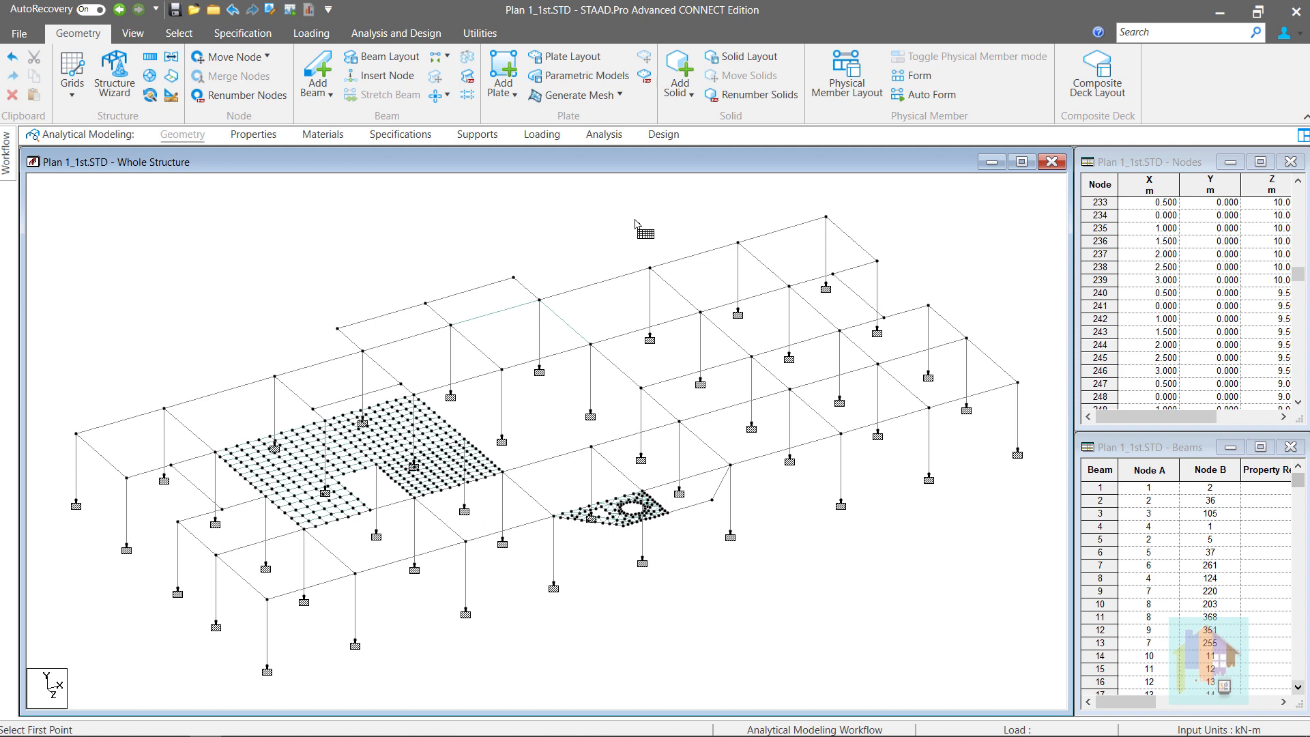
pyautogui.click(591, 345)
pyautogui.click(702, 313)
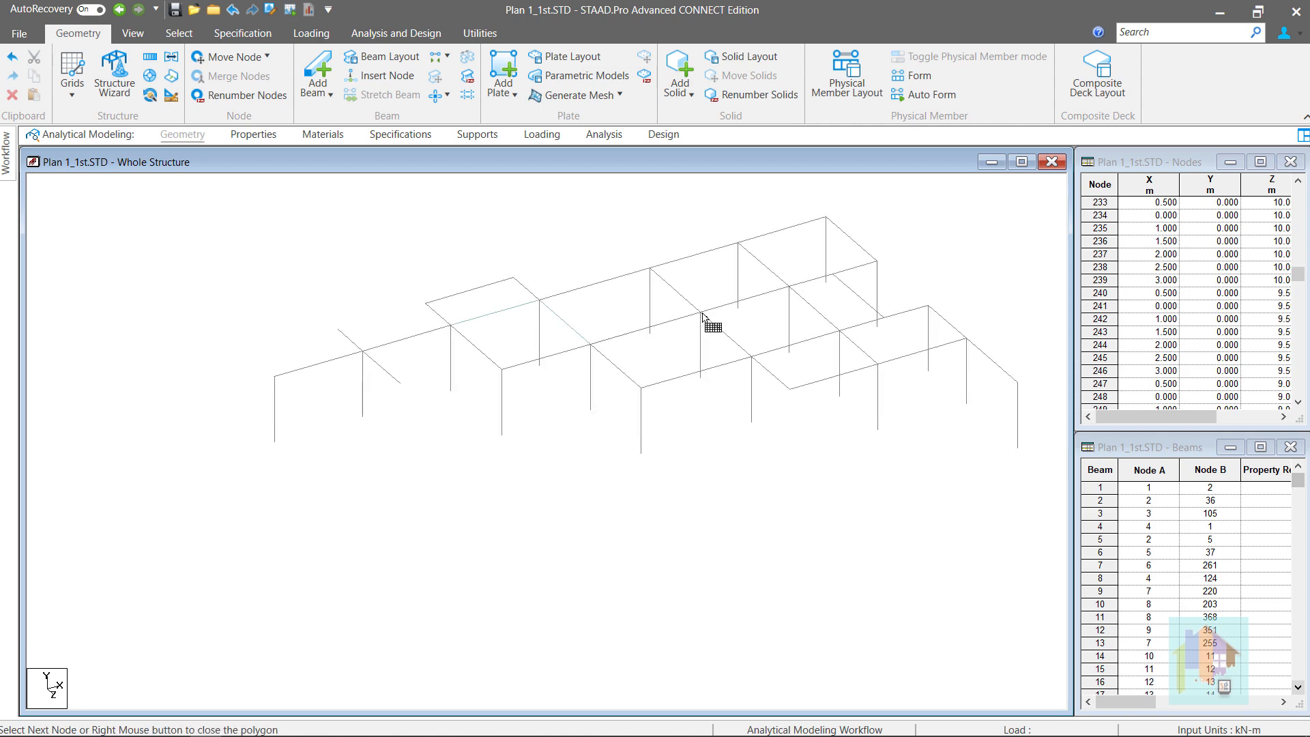
pyautogui.click(791, 288)
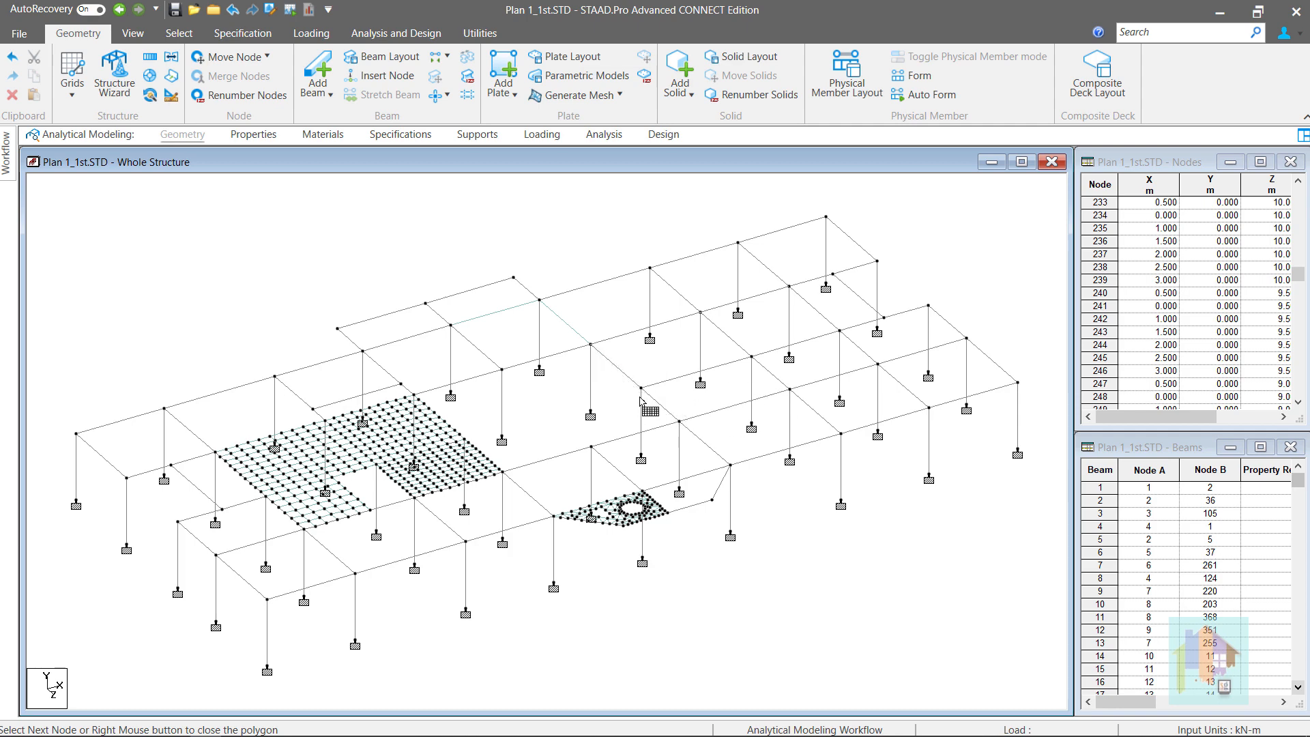
pyautogui.rightClick(605, 365)
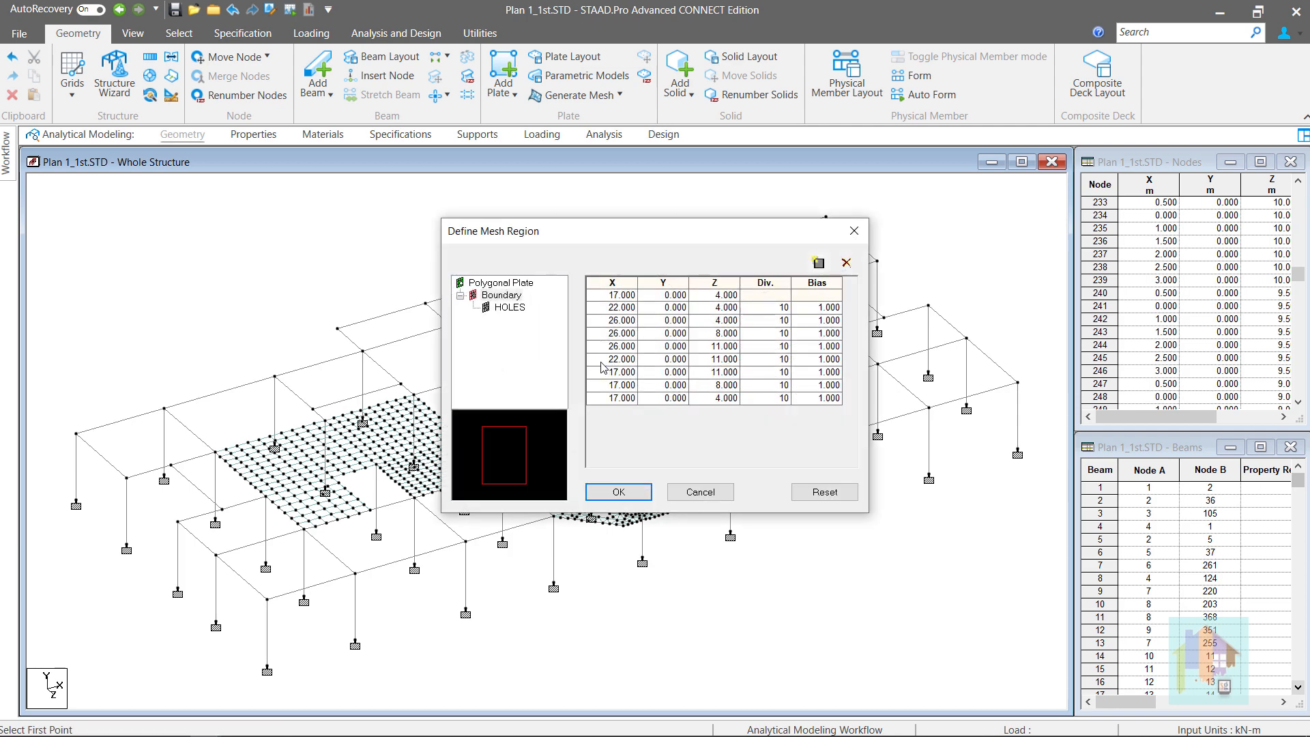
pyautogui.click(619, 492)
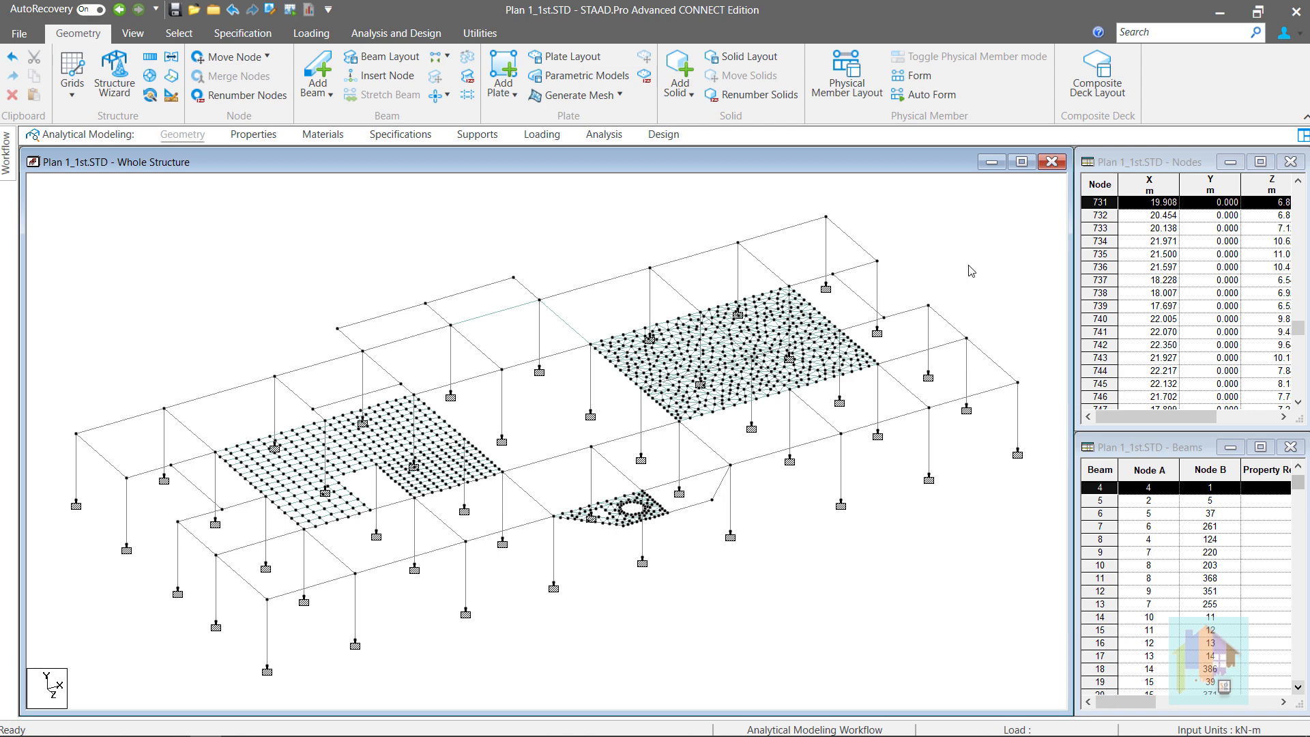
pyautogui.moveTo(972, 273)
pyautogui.click(1188, 278)
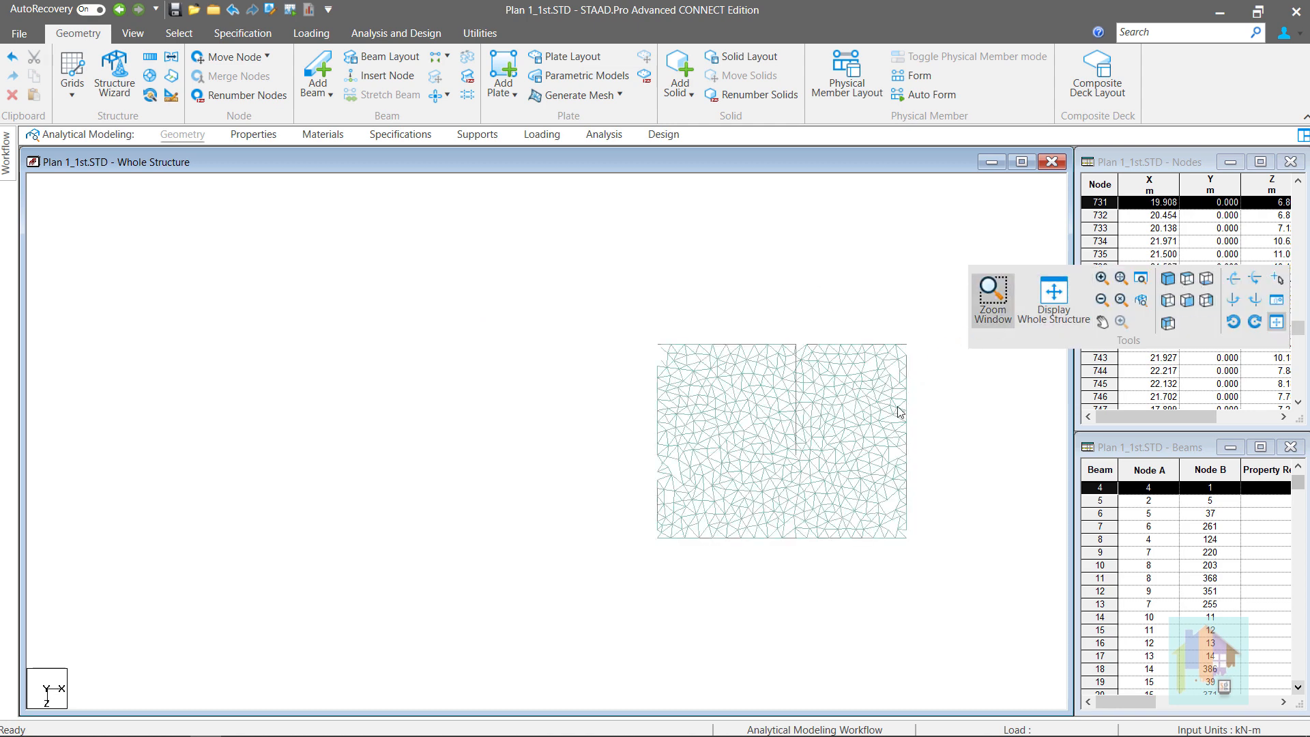
pyautogui.scroll(2, 919, 486)
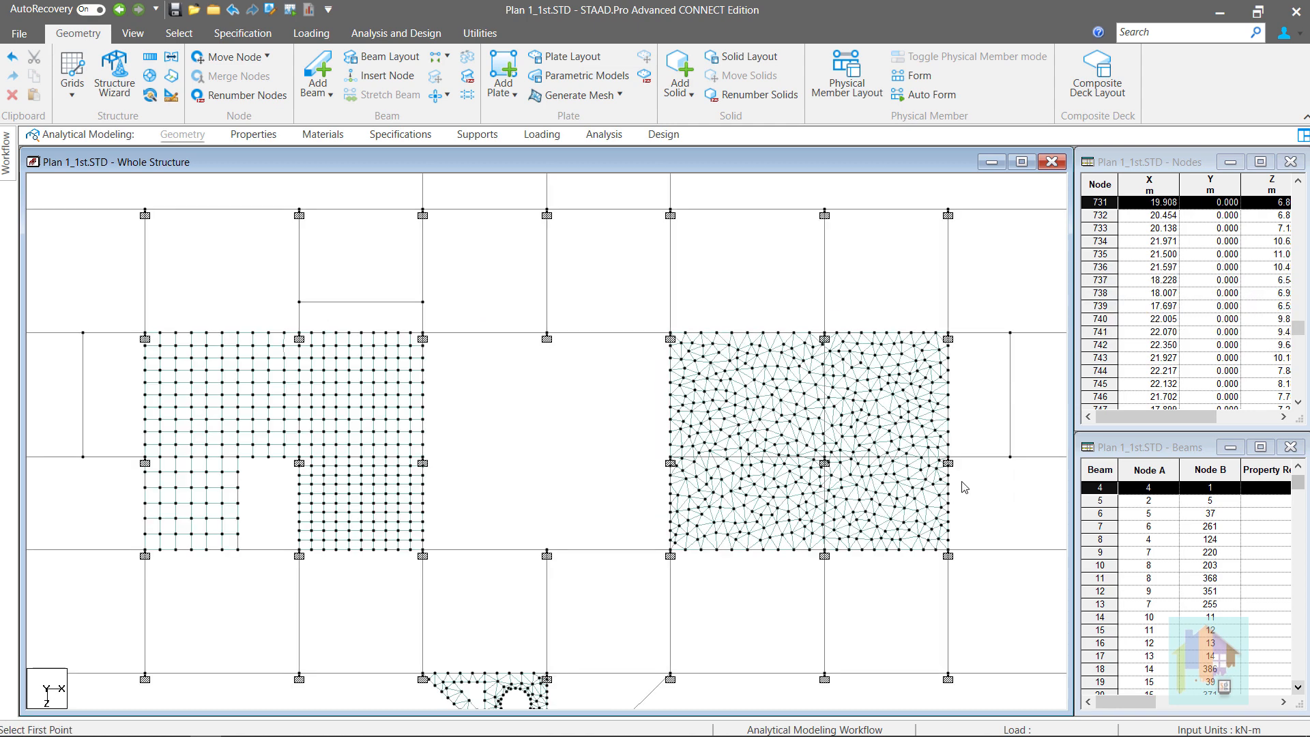
pyautogui.click(1014, 496)
pyautogui.moveTo(1017, 502); pyautogui.dragTo(880, 508, button='middle')
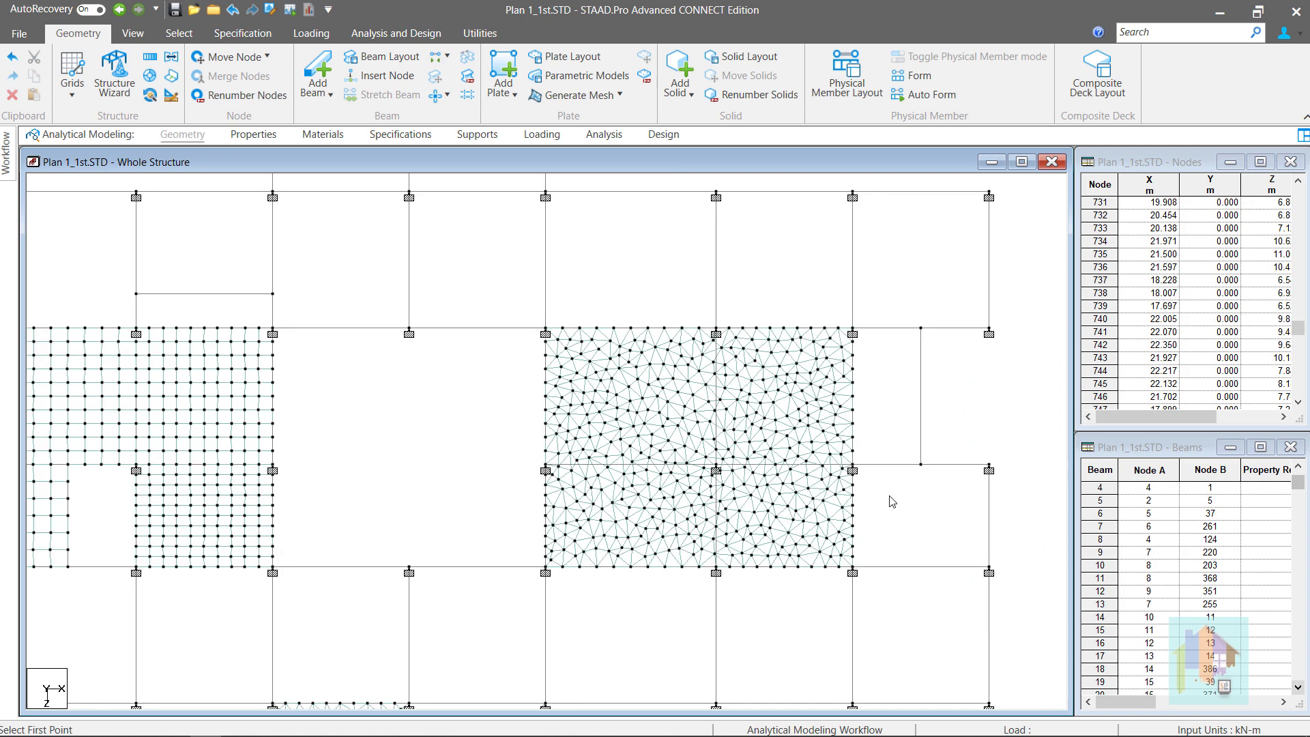
pyautogui.click(758, 467)
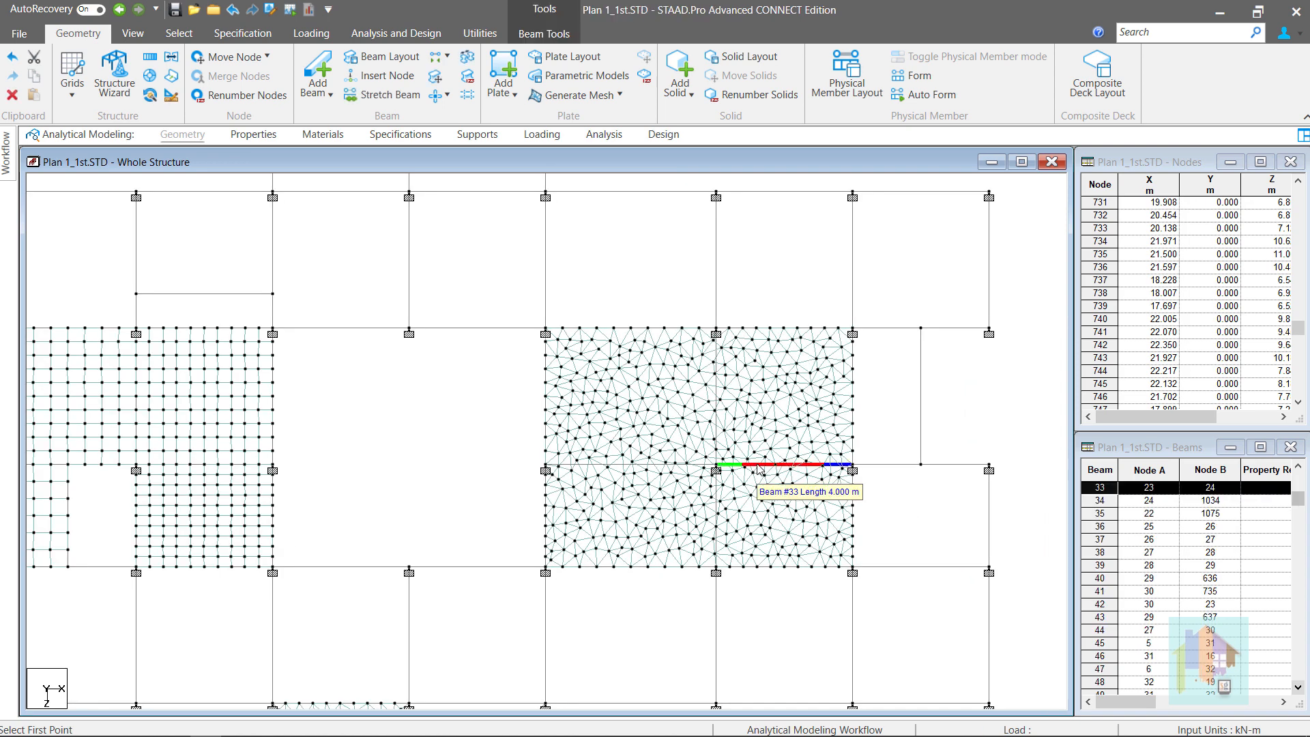
pyautogui.click(654, 465)
pyautogui.click(718, 525)
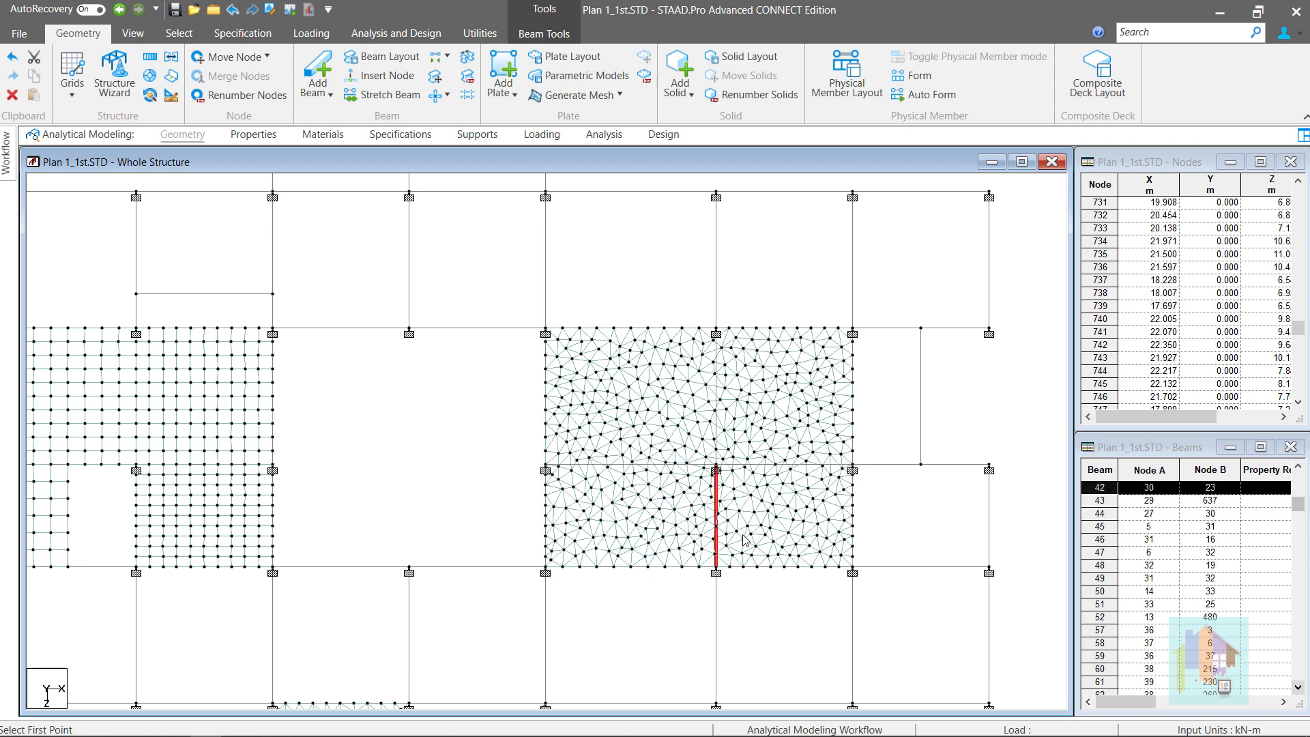
pyautogui.click(879, 539)
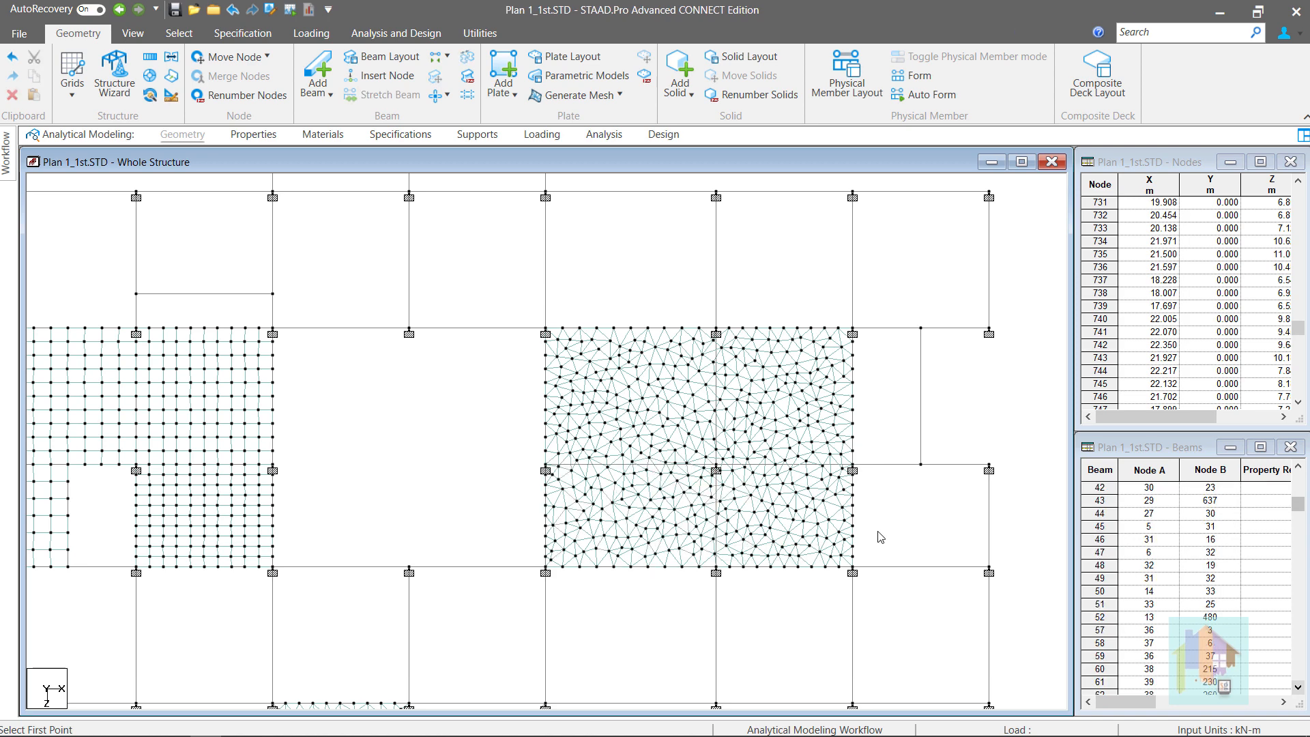
pyautogui.press('space')
pyautogui.click(936, 610)
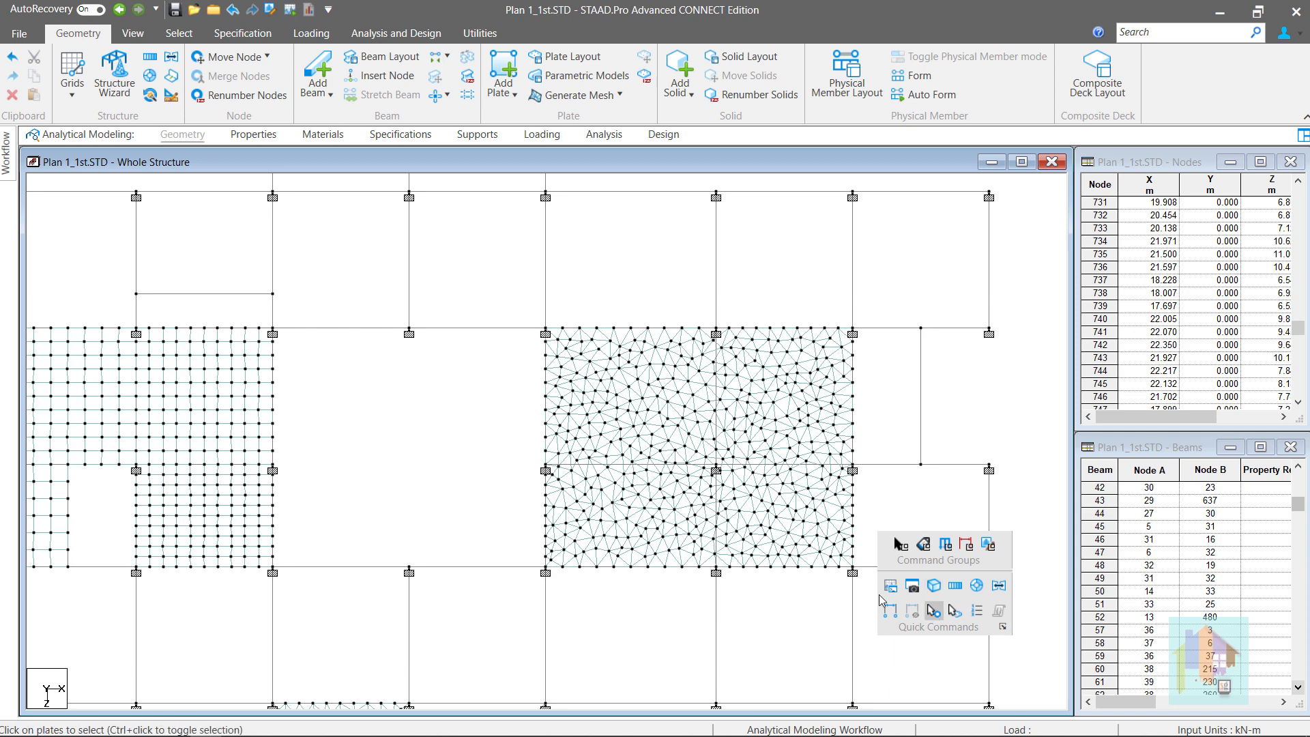
pyautogui.click(722, 531)
pyautogui.click(713, 510)
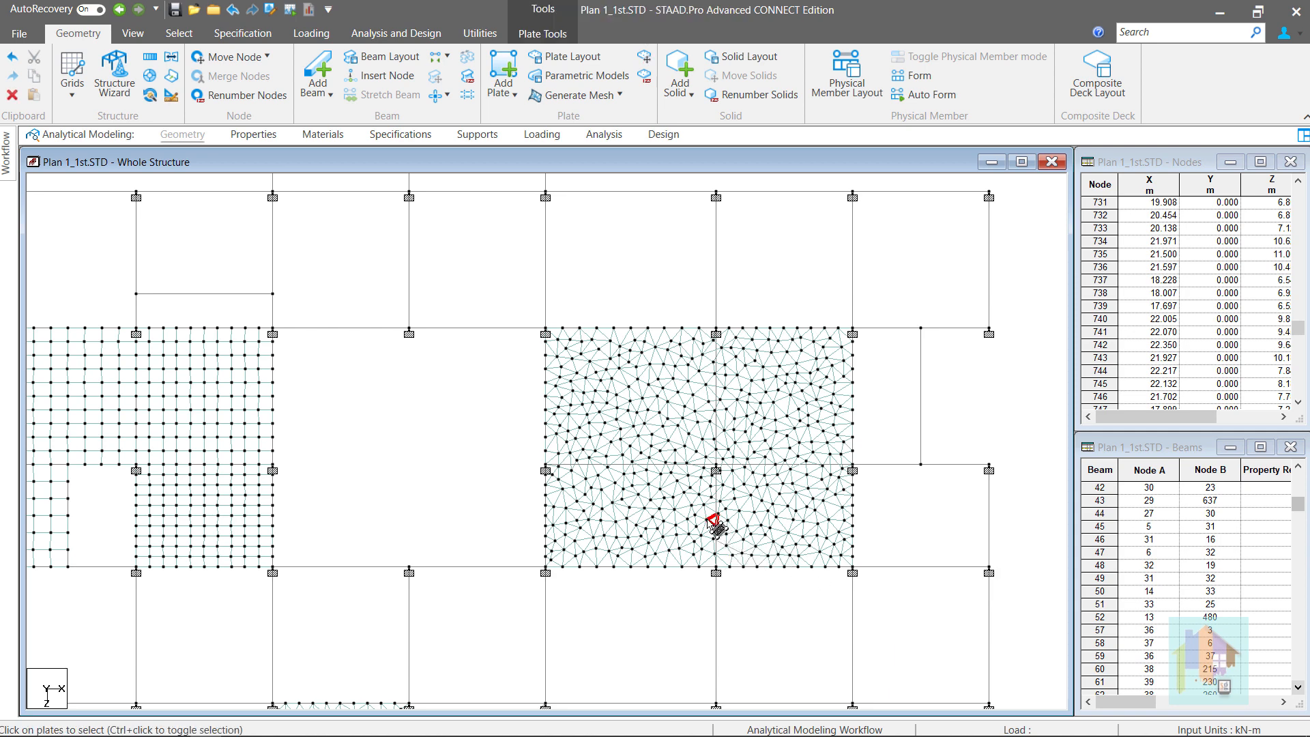
pyautogui.keyDown('ctrl'); pyautogui.click(718, 497); pyautogui.keyUp('ctrl')
pyautogui.click(755, 608)
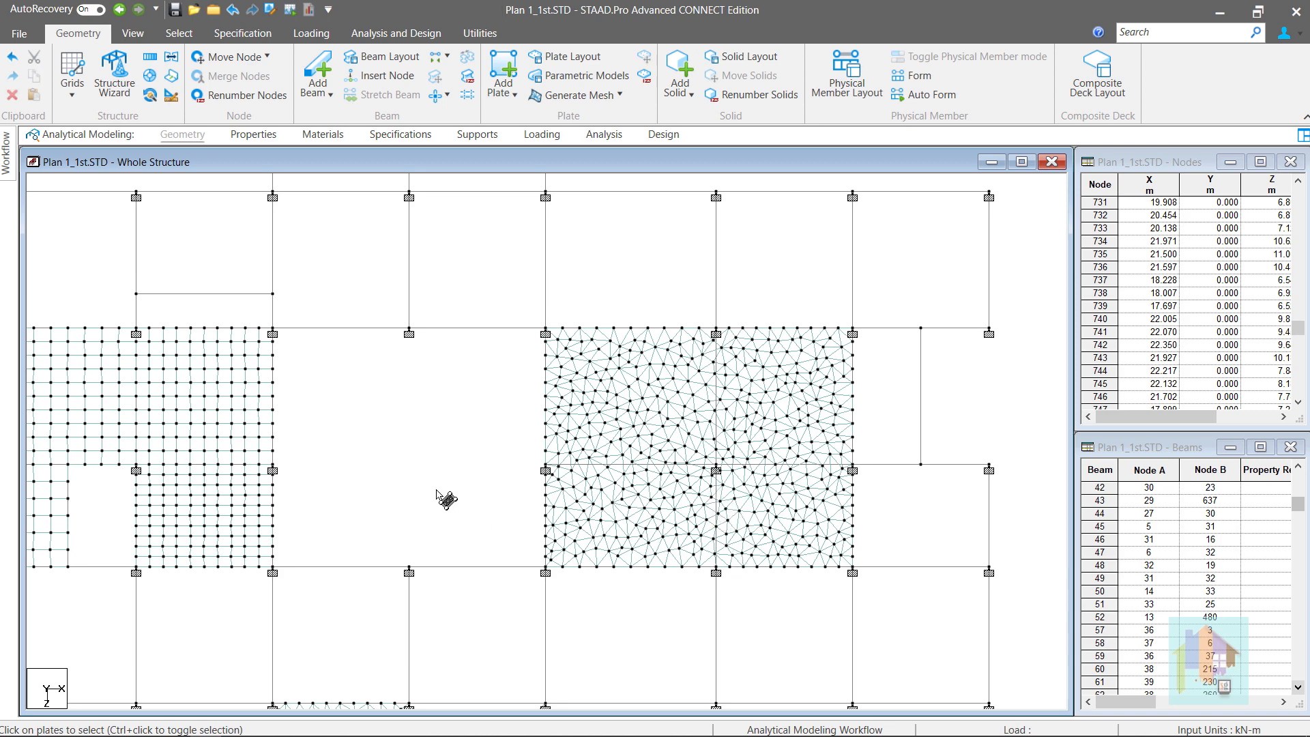
pyautogui.moveTo(439, 503); pyautogui.dragTo(523, 503, button='middle')
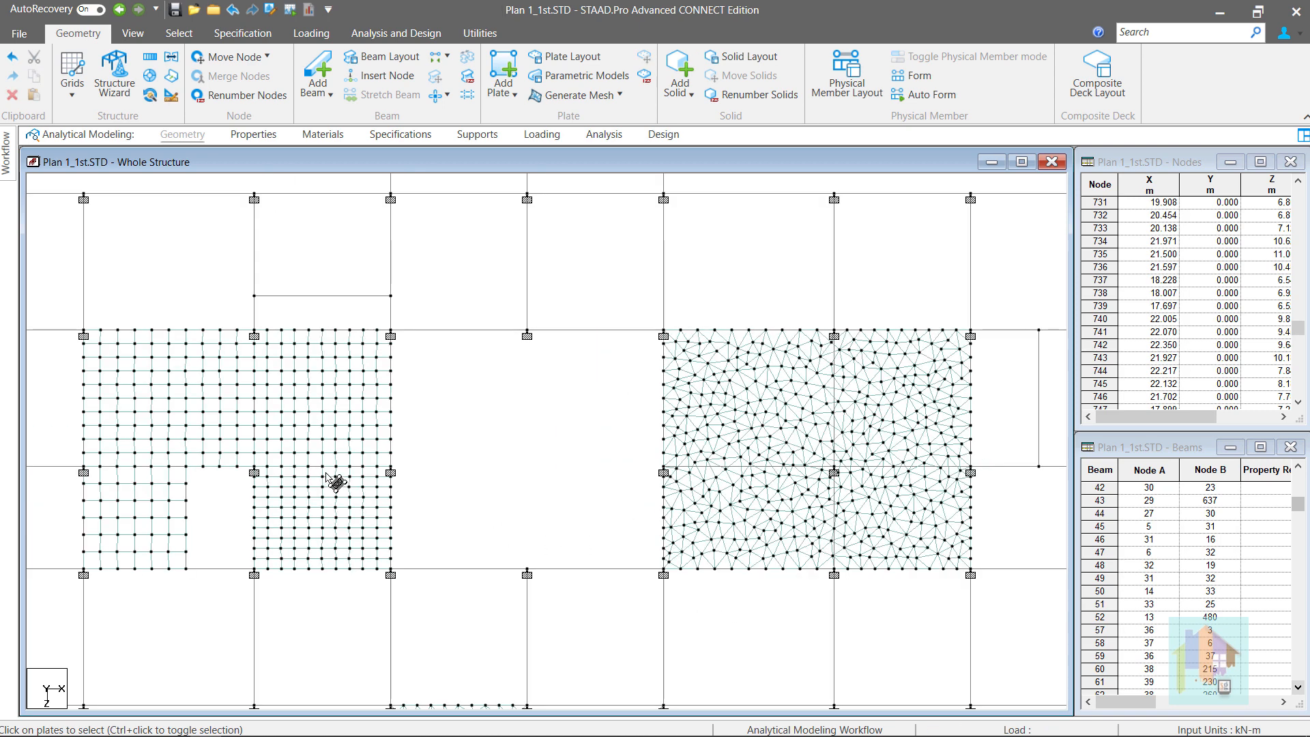
# Mesh Plate #1 of Plate_2.STD with polygonal triangular meshing, 10 divisions per edge
pyautogui.click(262, 483)
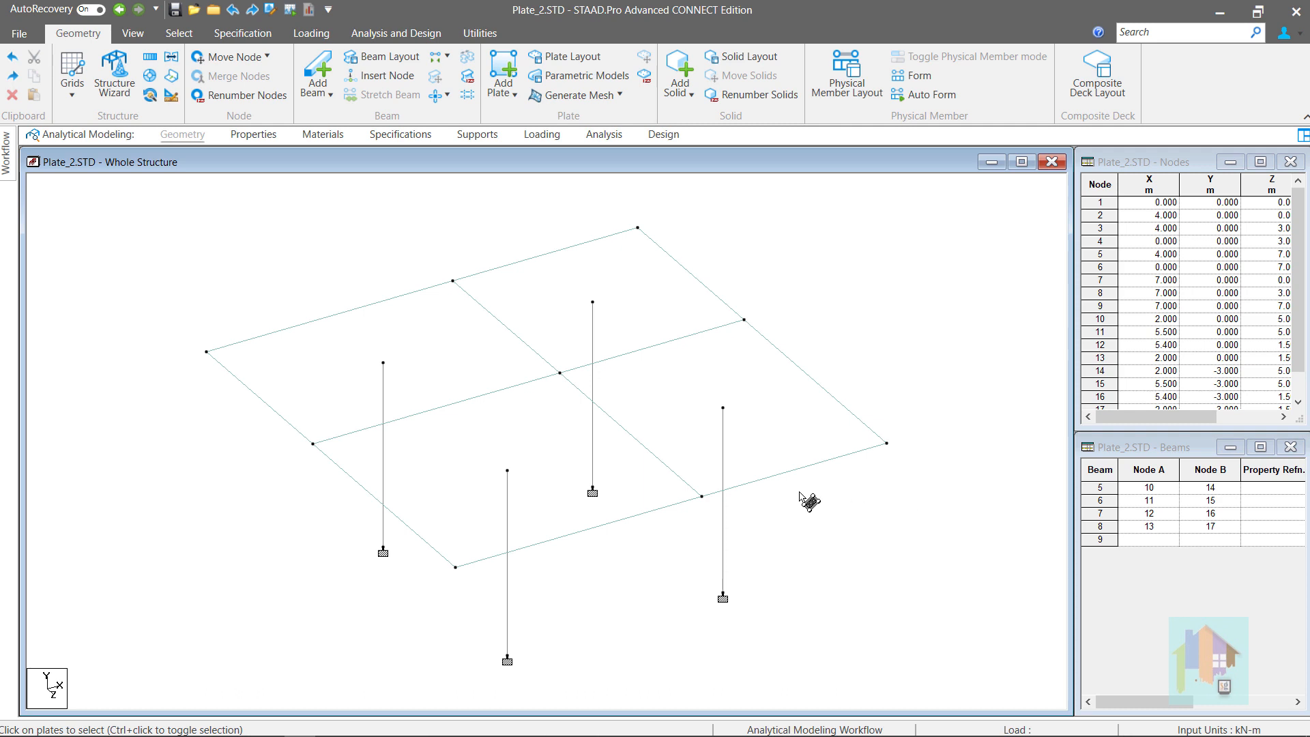
pyautogui.click(415, 378)
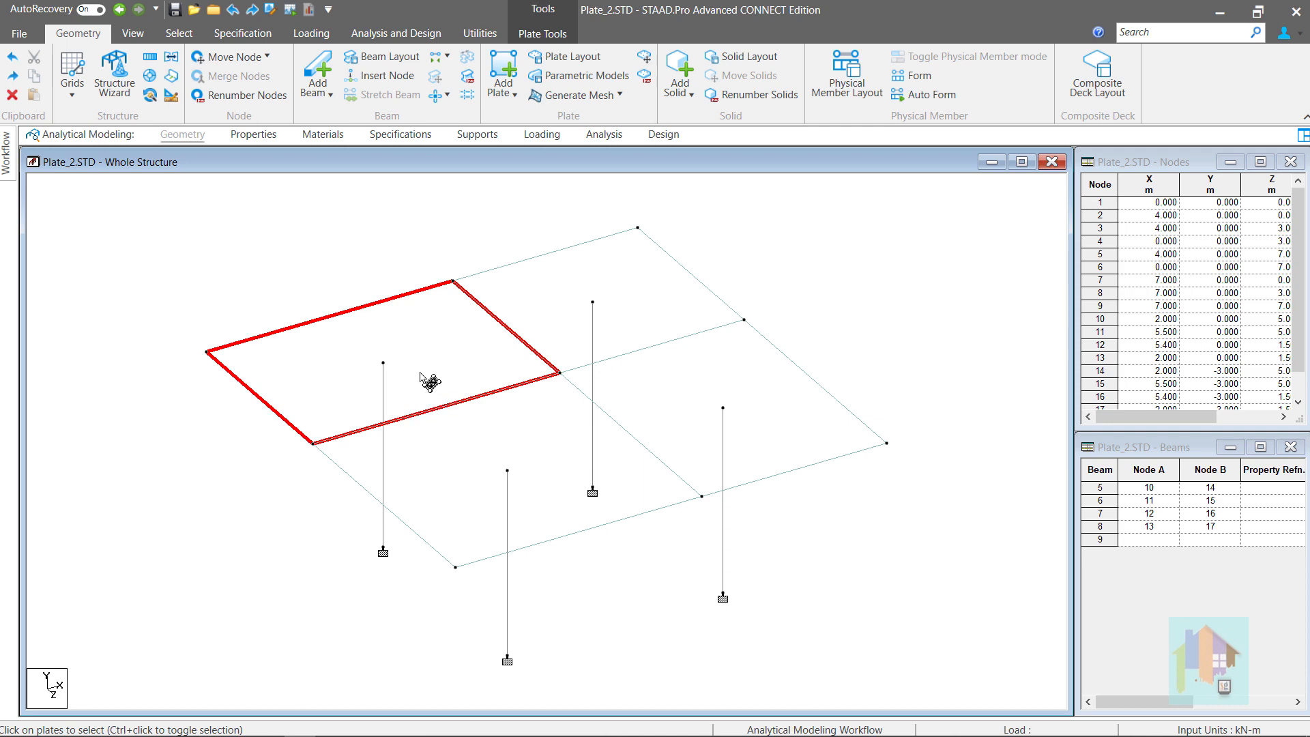
pyautogui.rightClick(419, 381)
pyautogui.click(515, 174)
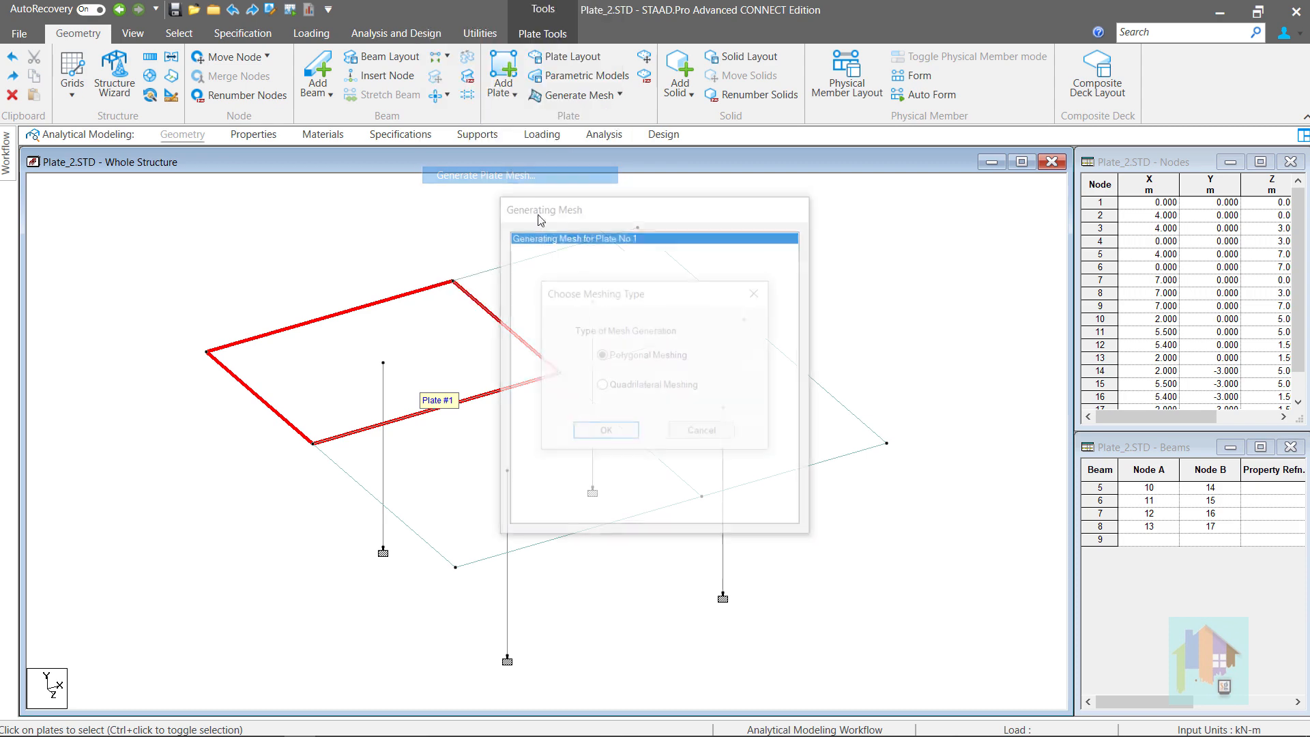
pyautogui.click(617, 431)
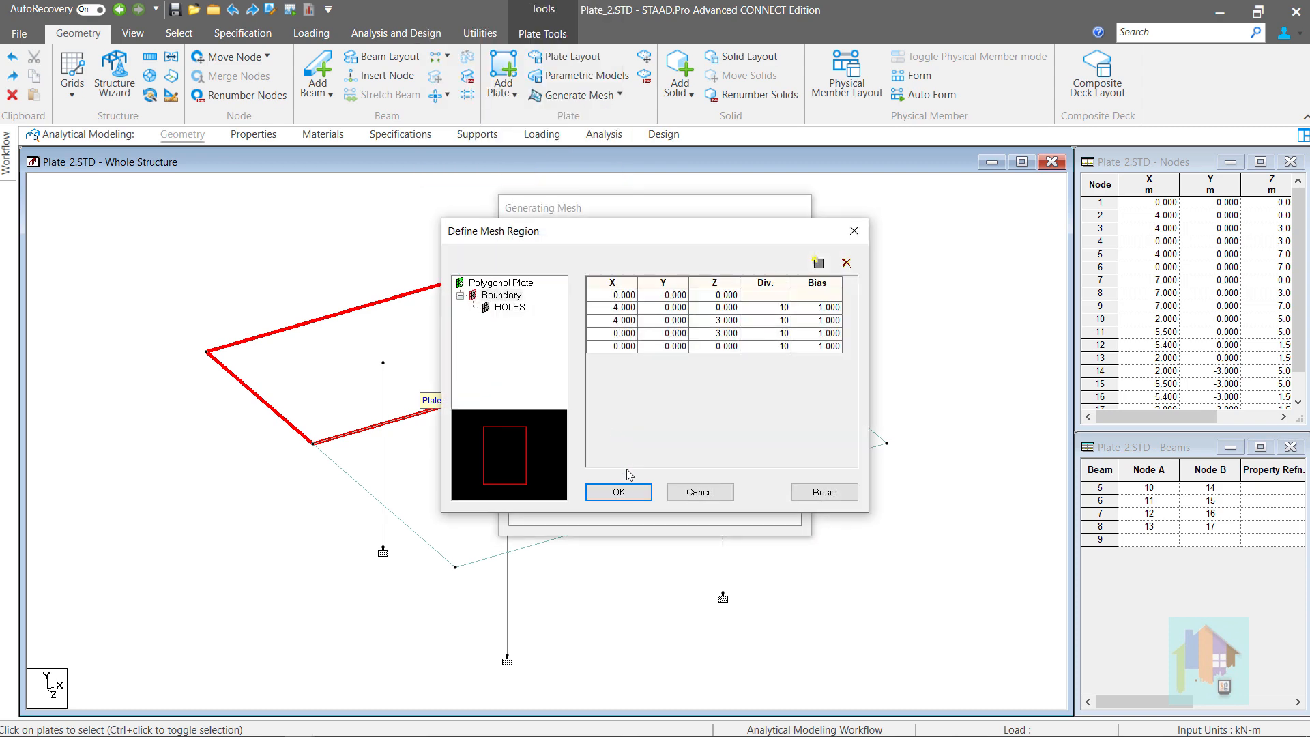
pyautogui.click(626, 488)
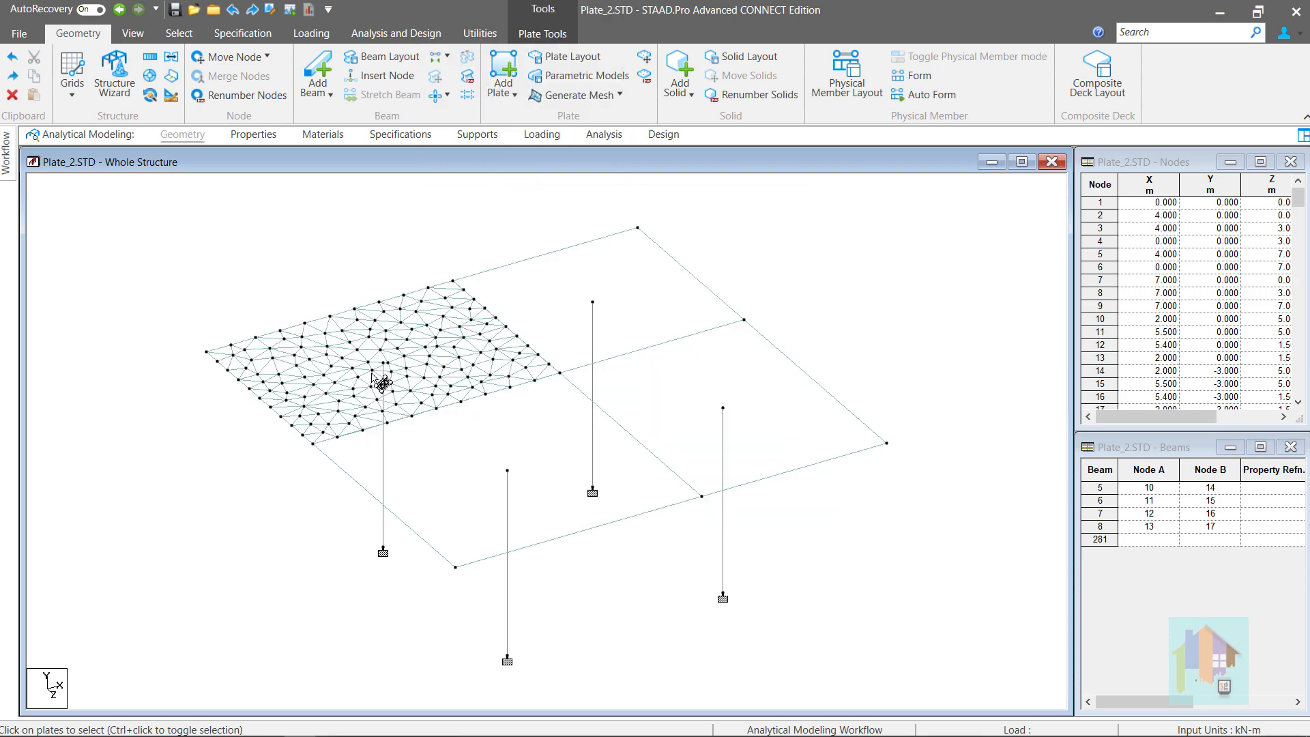
# Zoom in and select plate 3 to prepare it for meshing
pyautogui.scroll(1, 376, 368)
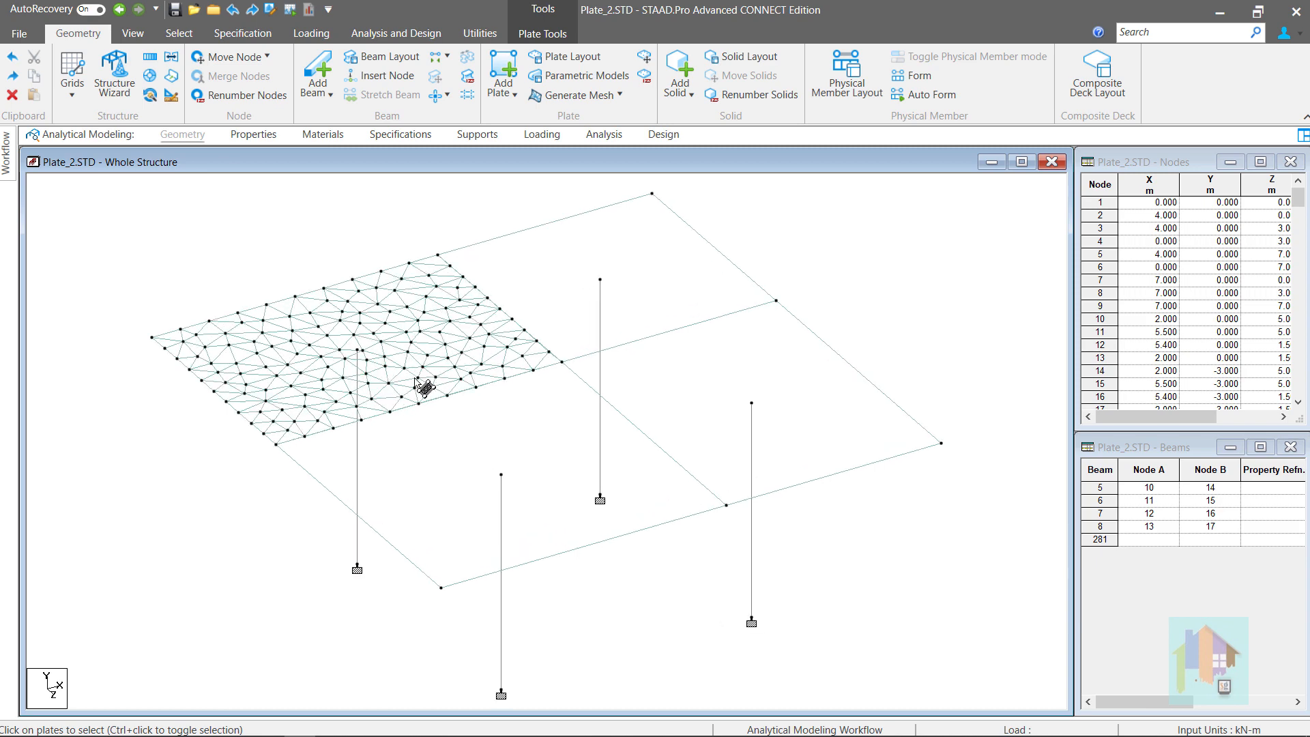
pyautogui.click(656, 290)
pyautogui.rightClick(654, 282)
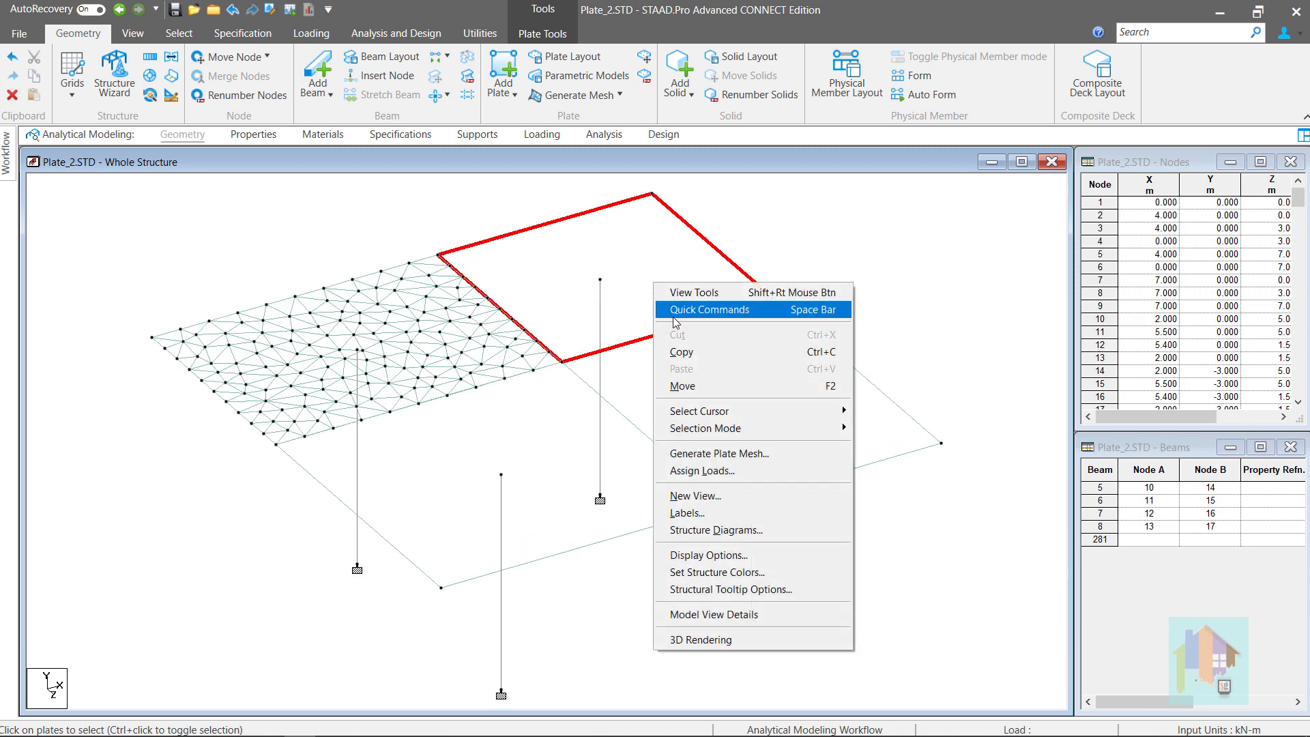
# Mesh plate 3 as a 10×10 quadrilateral grid beside the triangular mesh
pyautogui.click(727, 454)
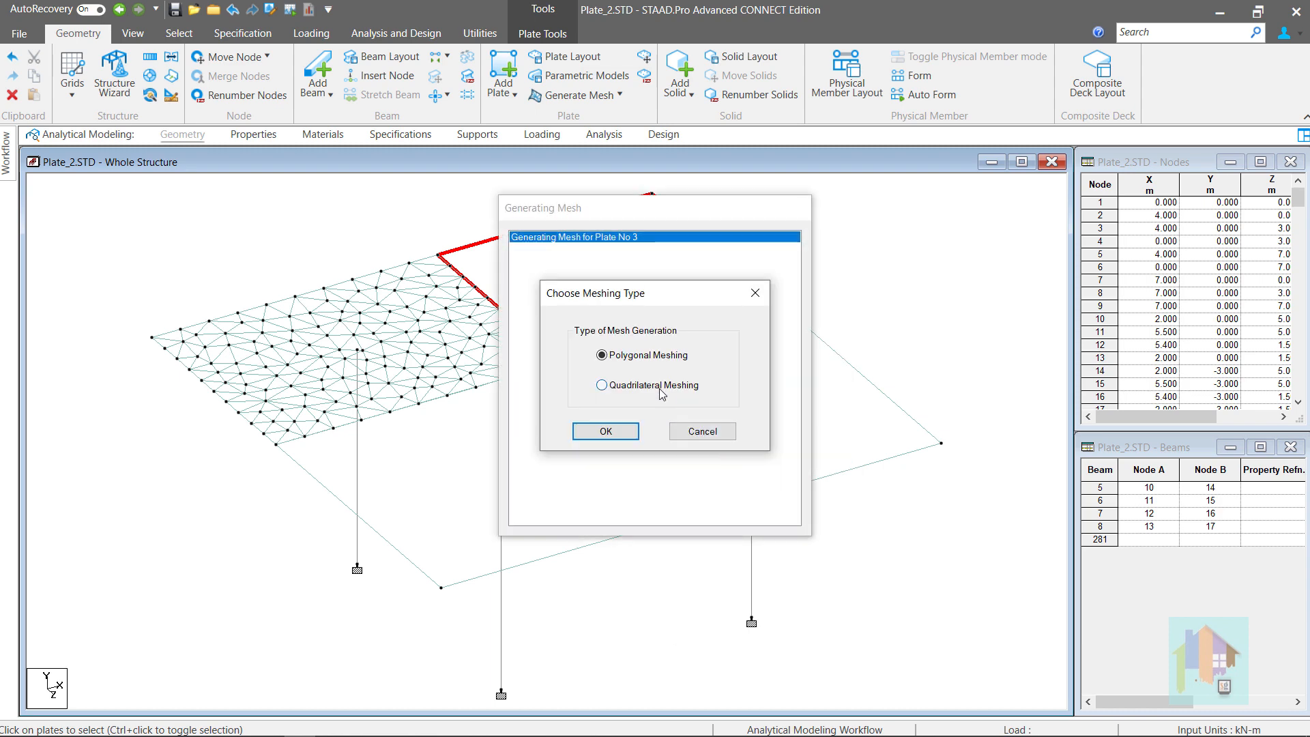
pyautogui.click(601, 385)
pyautogui.click(607, 431)
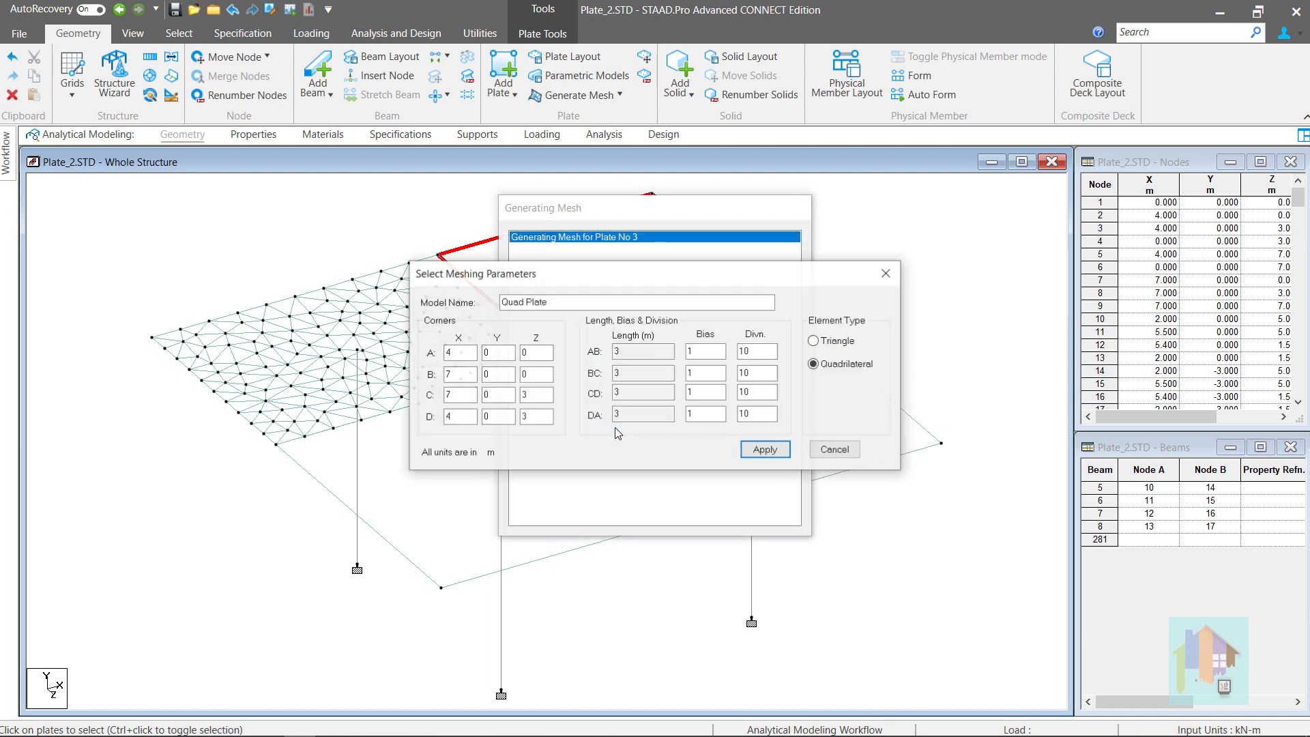
pyautogui.click(752, 452)
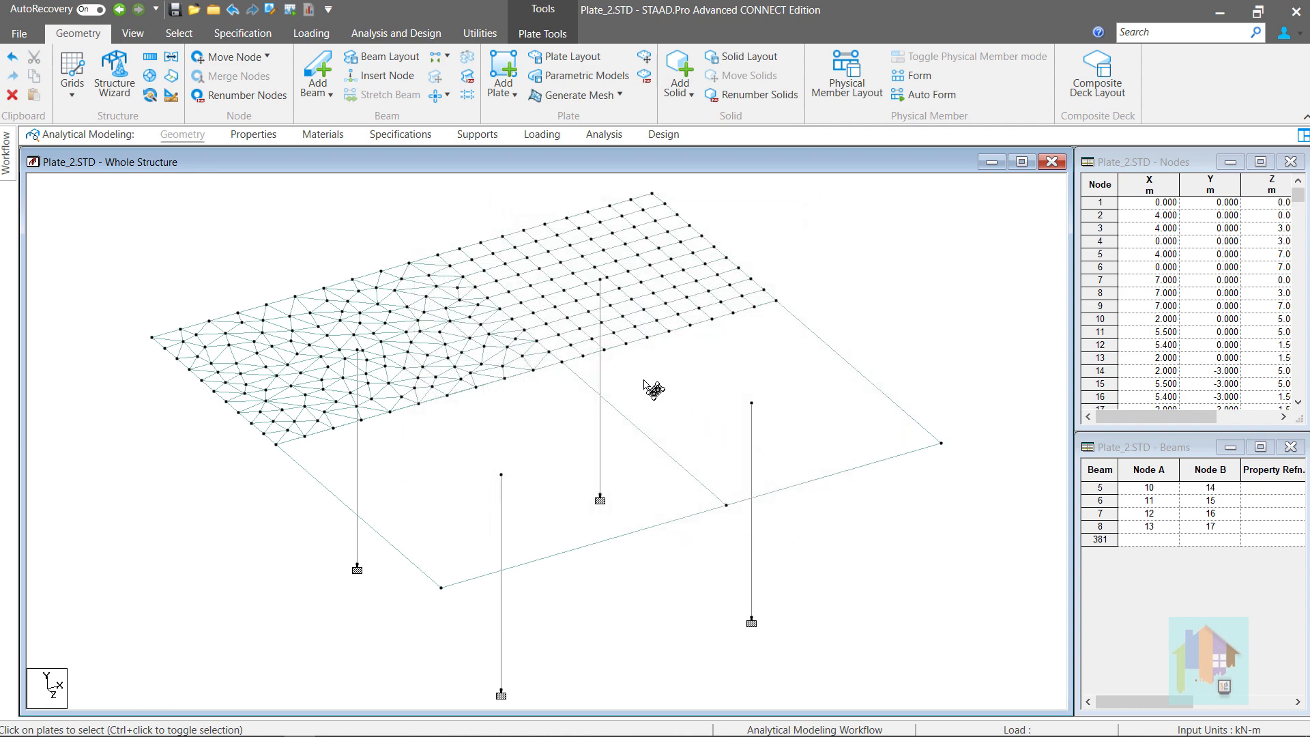
pyautogui.click(575, 375)
pyautogui.click(896, 349)
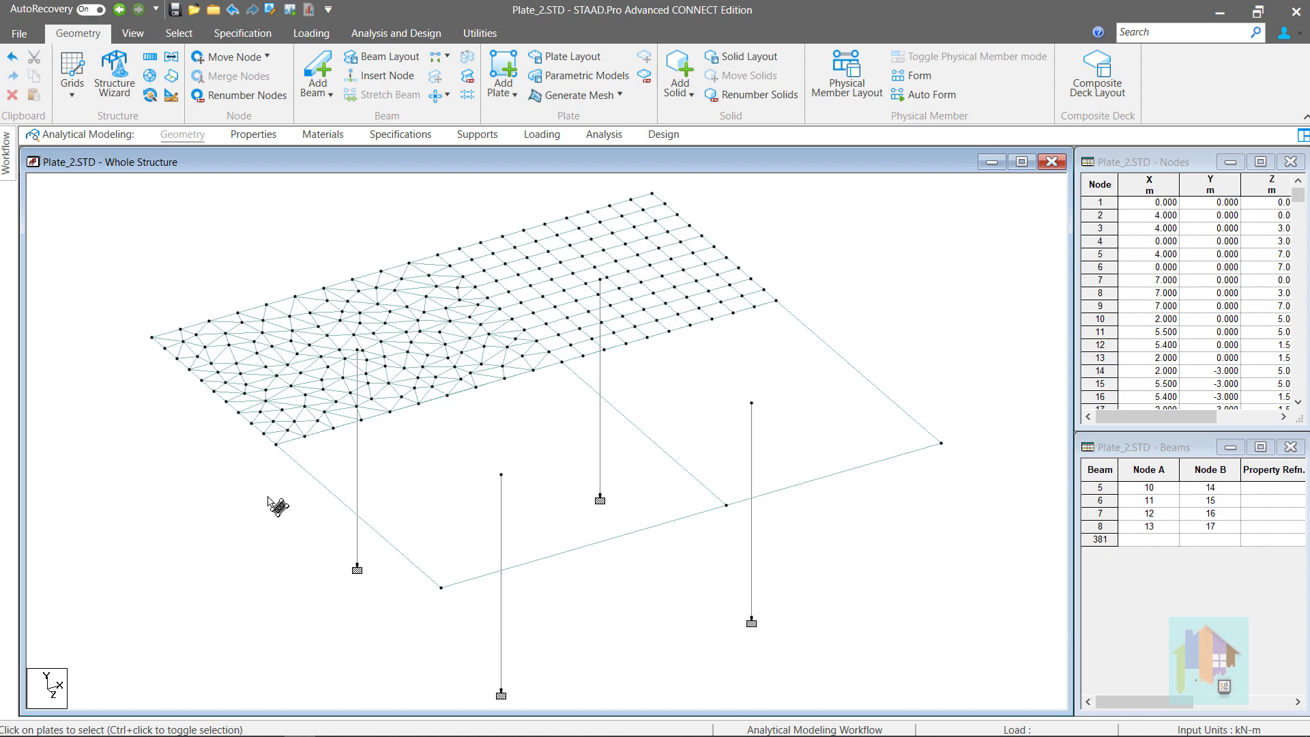
pyautogui.rightClick(431, 509)
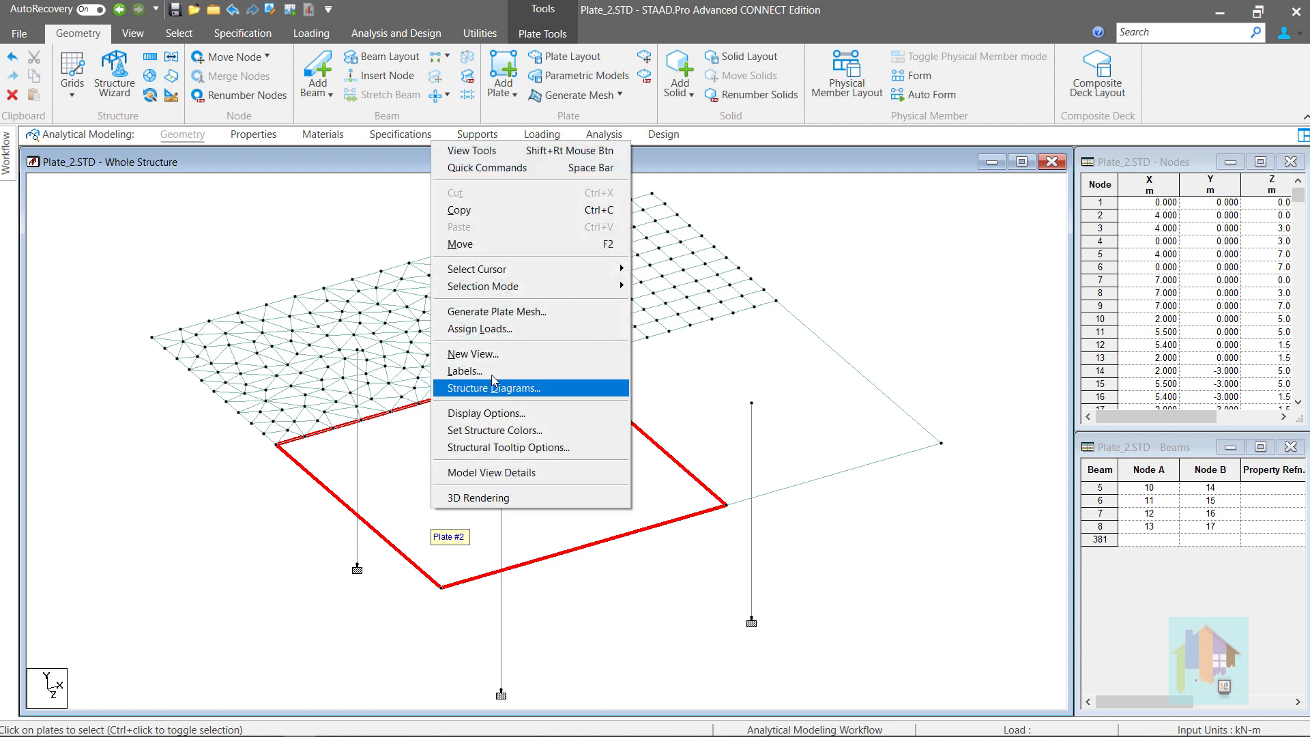
# Start a polygonal mesh for Plate #2 and add a hole under HOLES
pyautogui.click(520, 313)
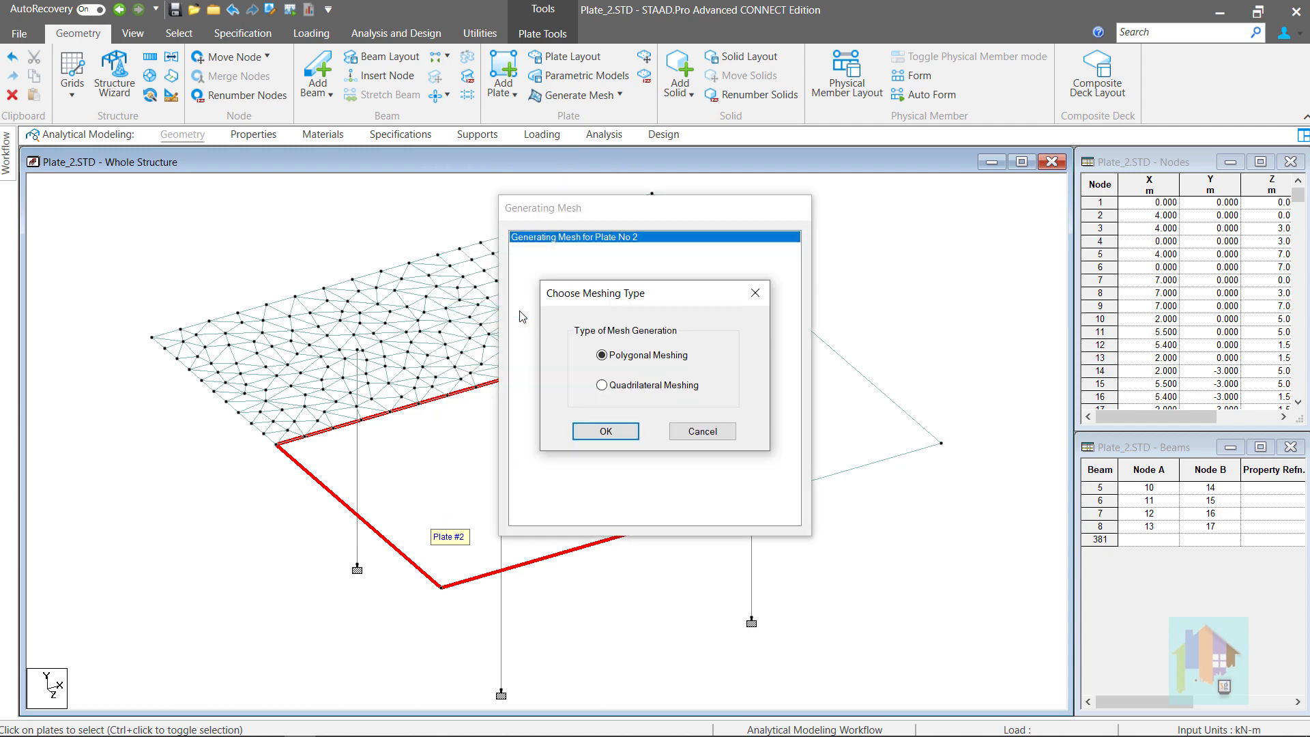
pyautogui.click(618, 430)
pyautogui.click(510, 307)
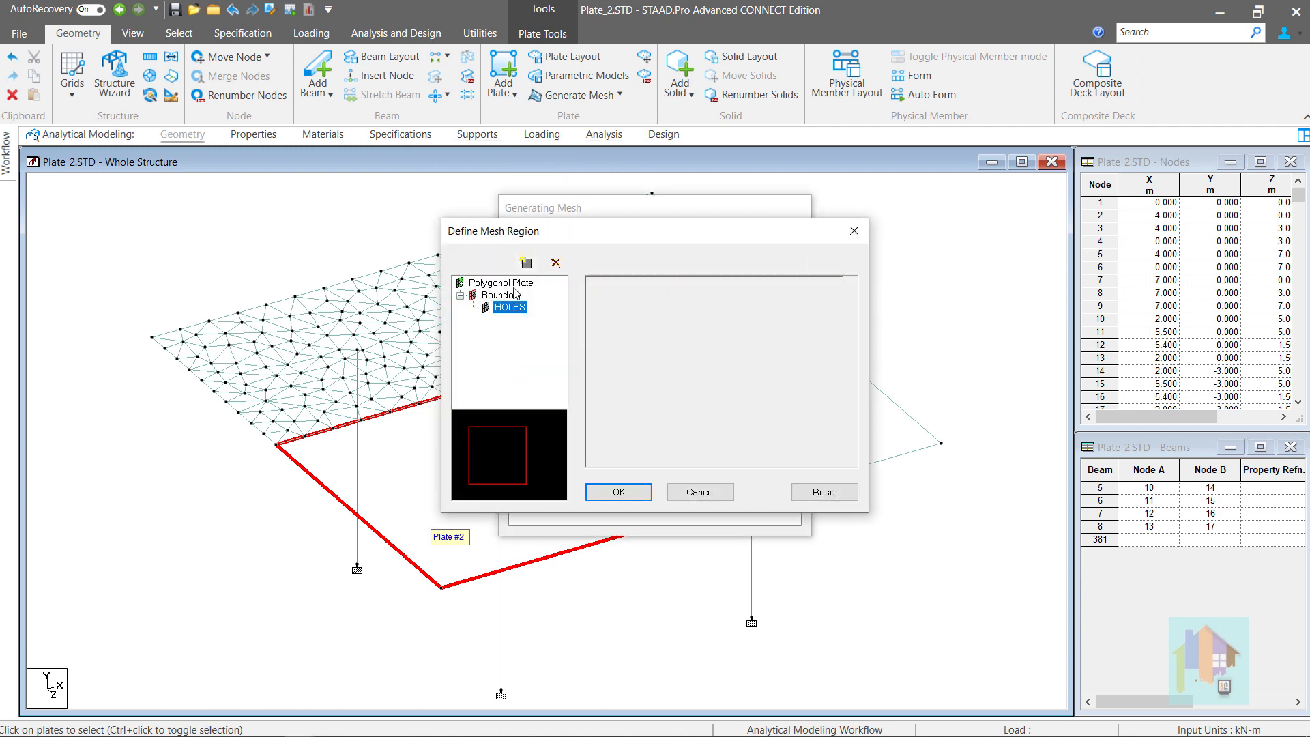
pyautogui.click(527, 264)
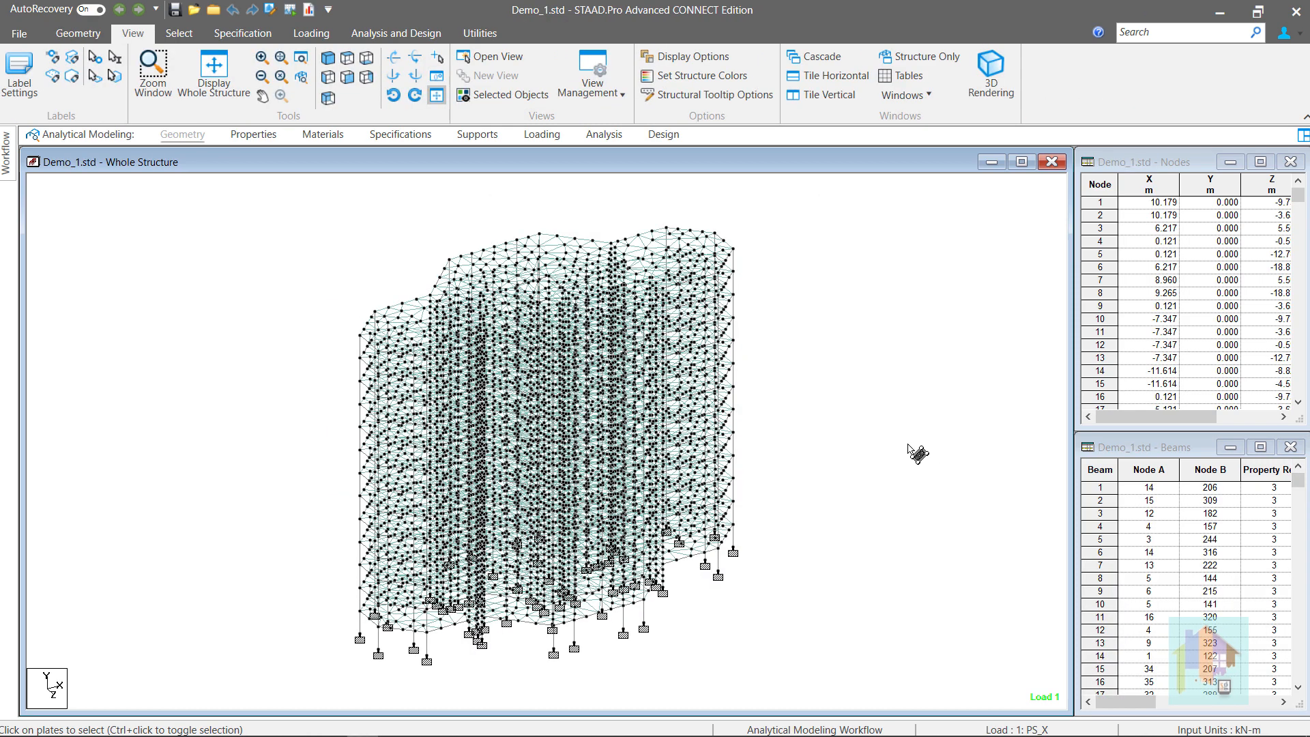
# Display Demo_1's saved view shr and rotate it two steps about the vertical axis
pyautogui.click(492, 56)
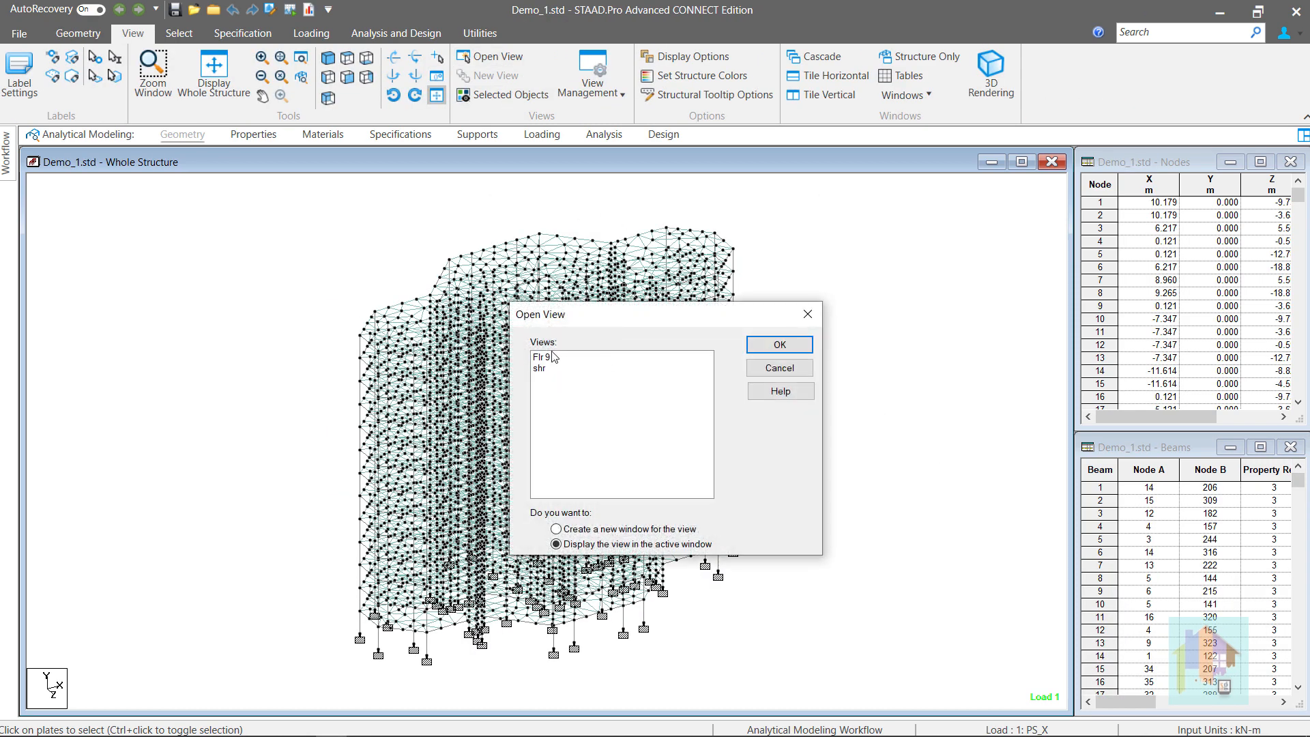
pyautogui.click(544, 363)
pyautogui.click(775, 347)
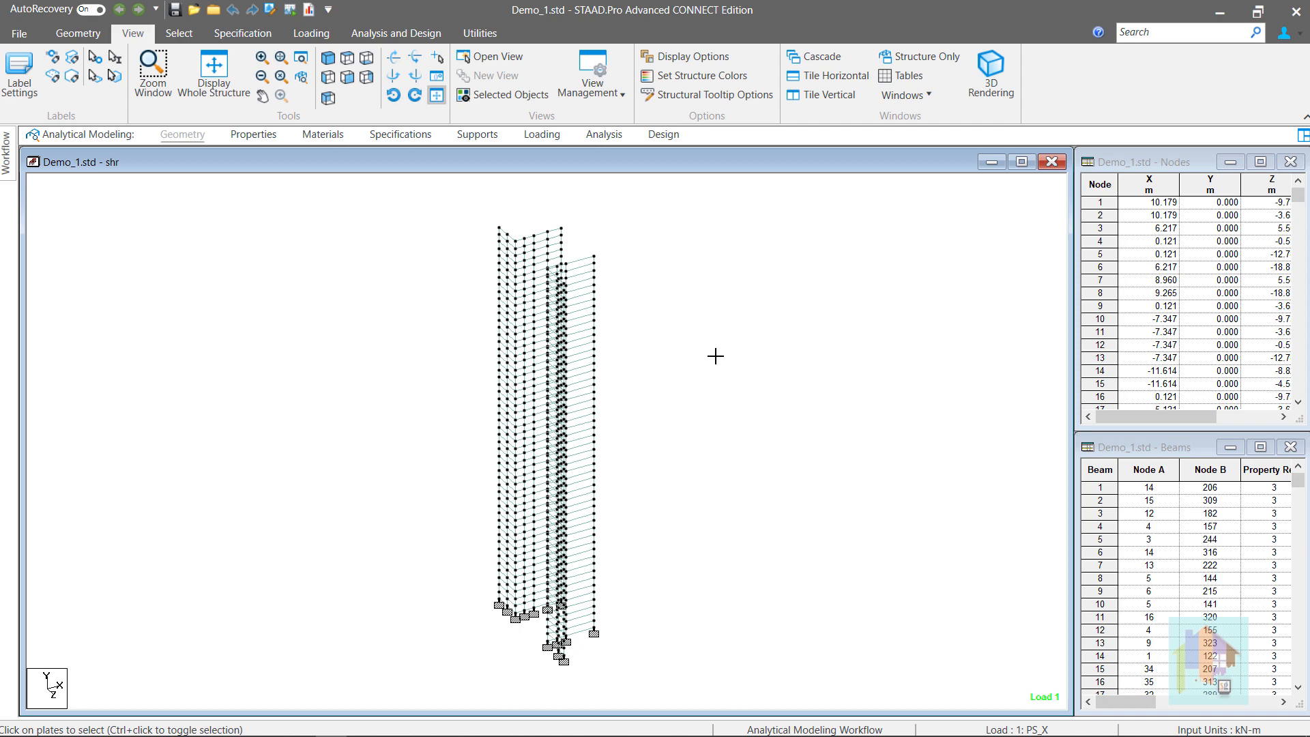
pyautogui.press('Right')
pyautogui.press('Right')
pyautogui.press('Right')
pyautogui.press('Right')
pyautogui.press('Right')
pyautogui.press('Right')
pyautogui.press('Right')
pyautogui.press('Right')
pyautogui.press('Right')
pyautogui.press('Right')
pyautogui.press('Right')
pyautogui.press('Right')
pyautogui.press('Right')
pyautogui.press('Right')
pyautogui.press('Right')
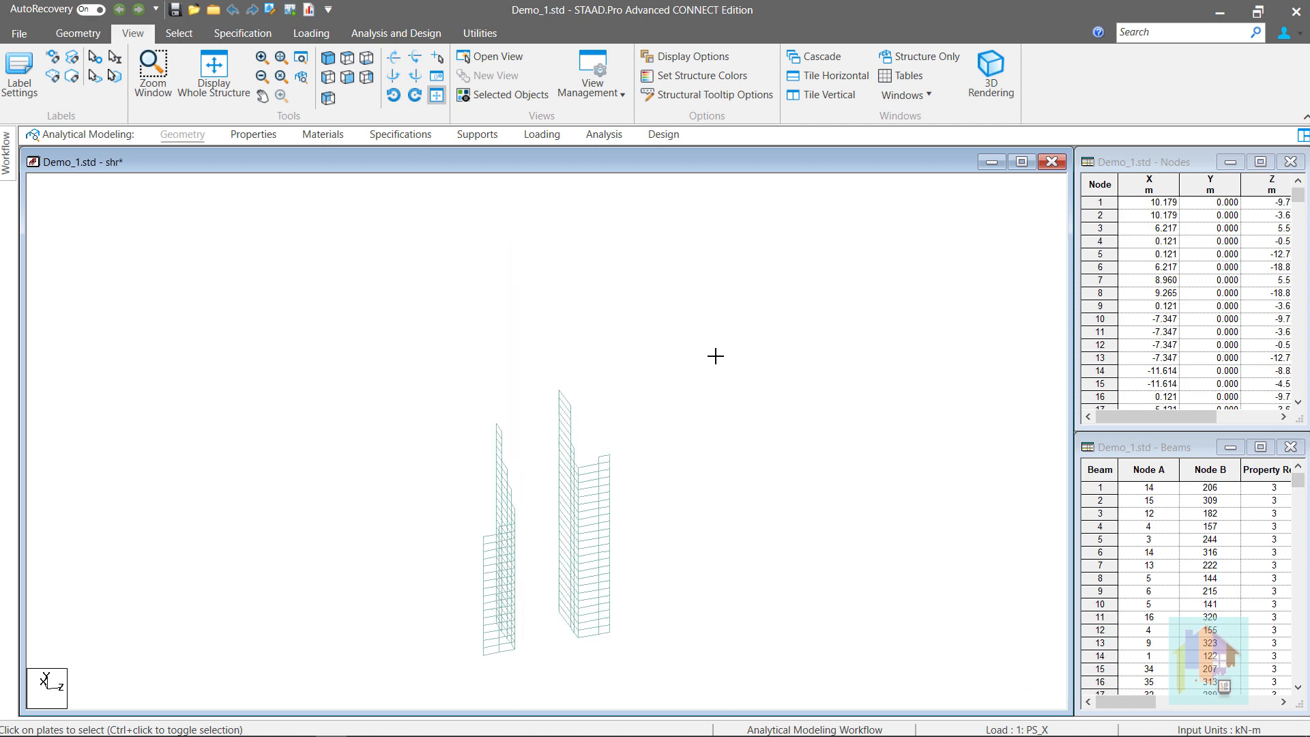
pyautogui.press('Right')
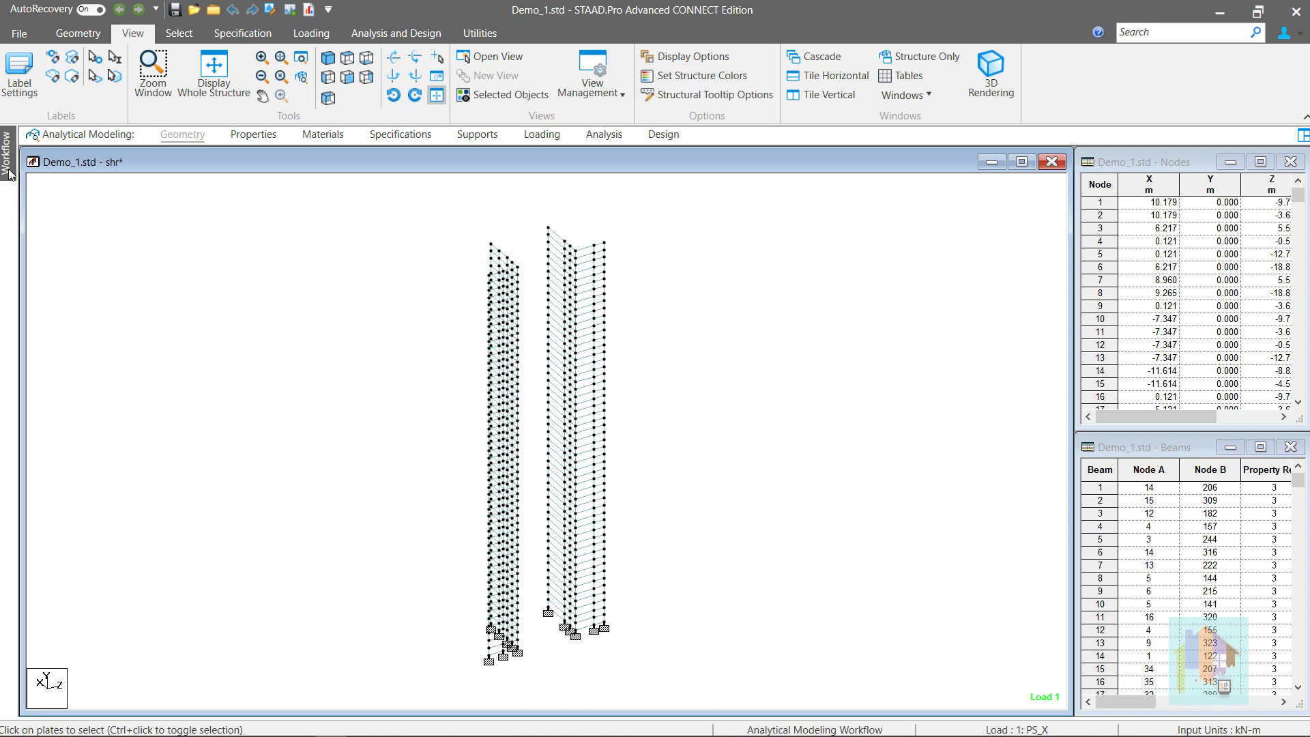
pyautogui.moveTo(11, 176)
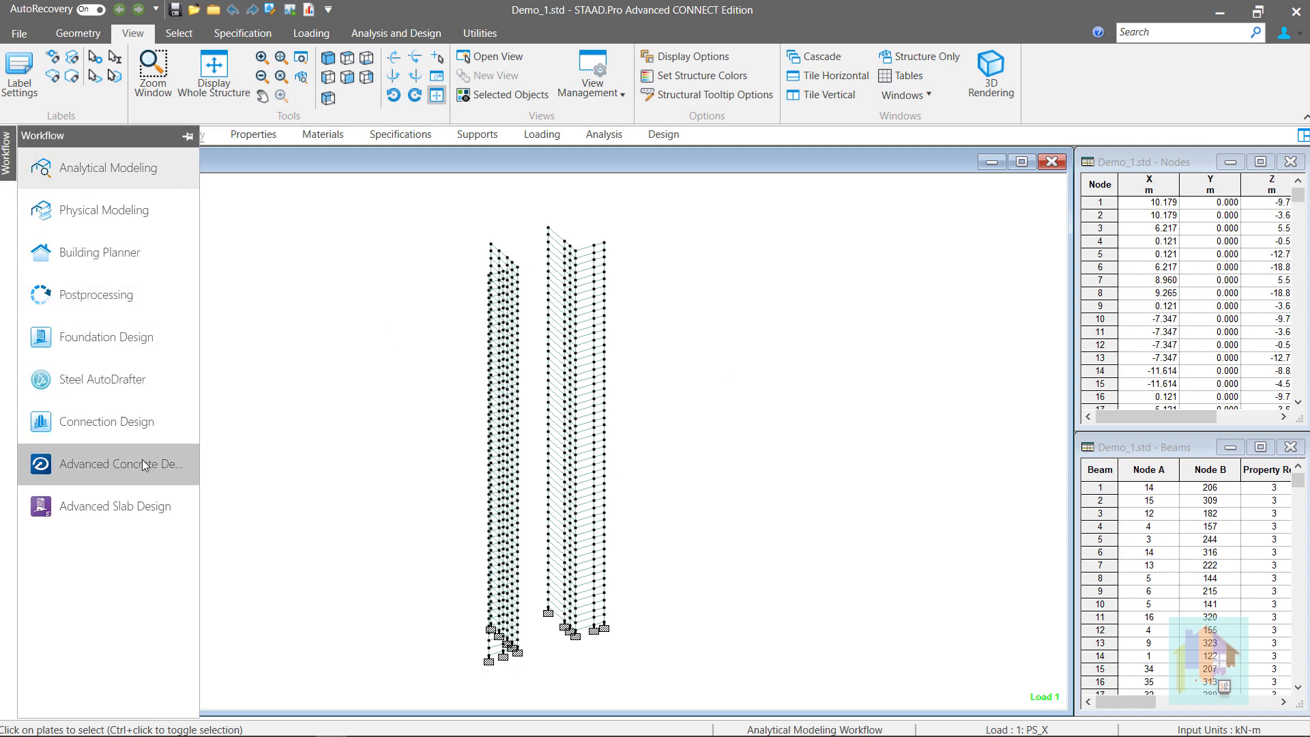